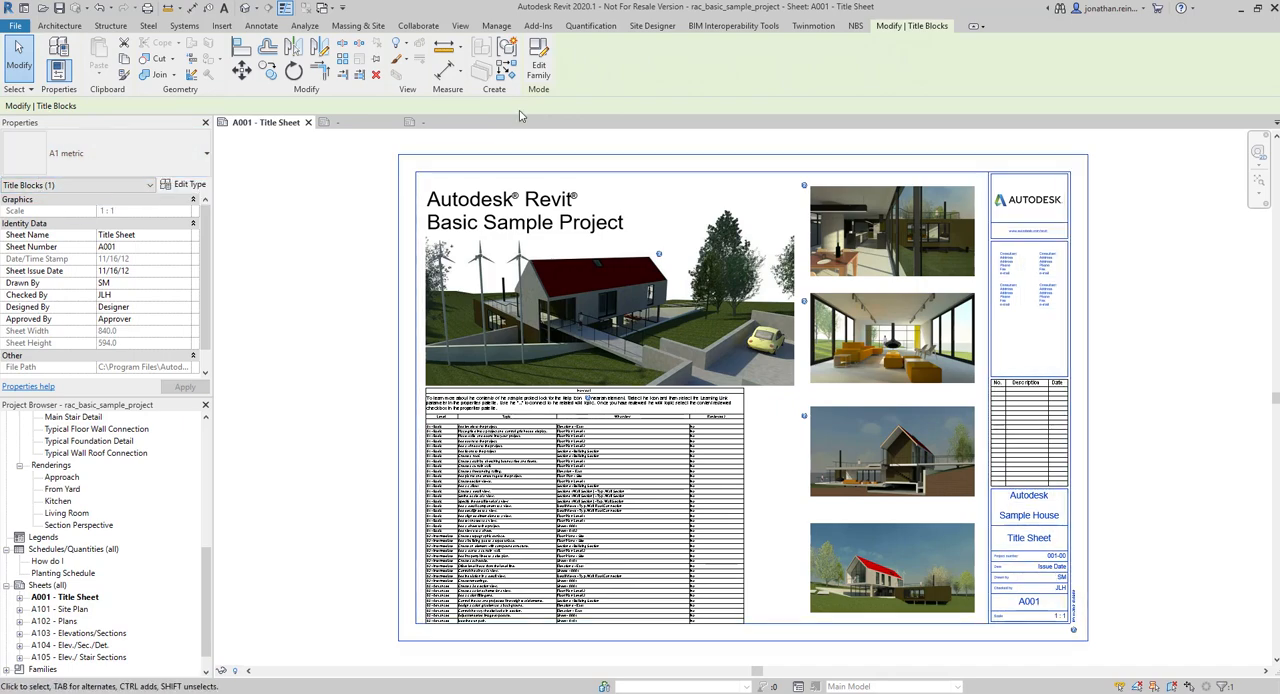
Open the A1 metric title block family for editing and examine its Client Name, Project Name and Sheet Name labels
{"action": "left_click", "coordinate": [541, 64]}
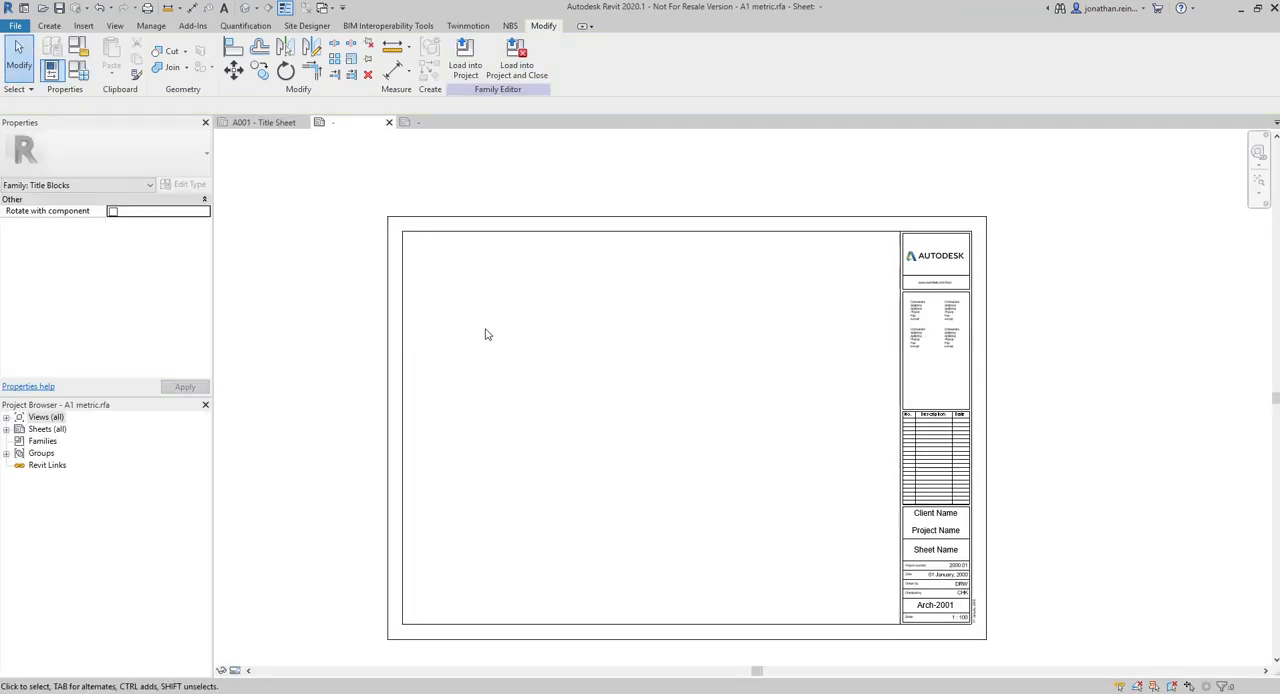
{"action": "scroll", "coordinate": [718, 445], "scroll_direction": "up", "scroll_amount": 5}
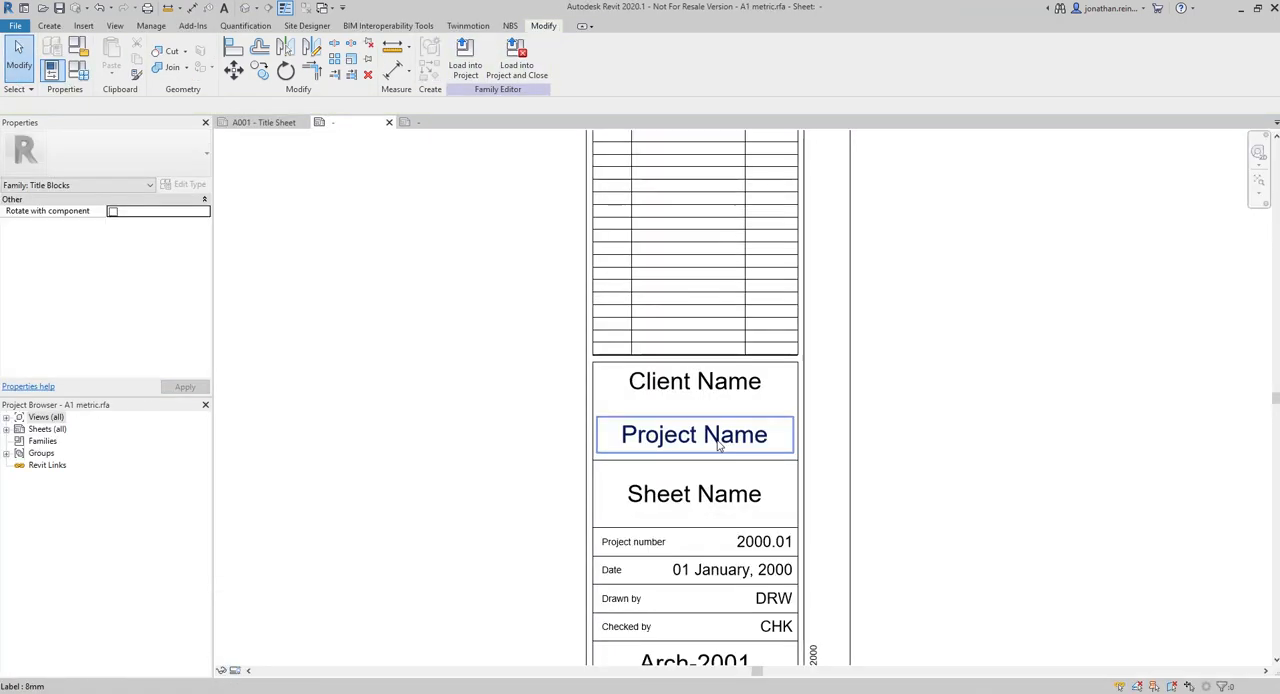
{"action": "scroll", "coordinate": [718, 445], "scroll_direction": "up", "scroll_amount": 1}
{"action": "left_click", "coordinate": [710, 381]}
{"action": "scroll", "coordinate": [700, 370], "scroll_direction": "down", "scroll_amount": 3}
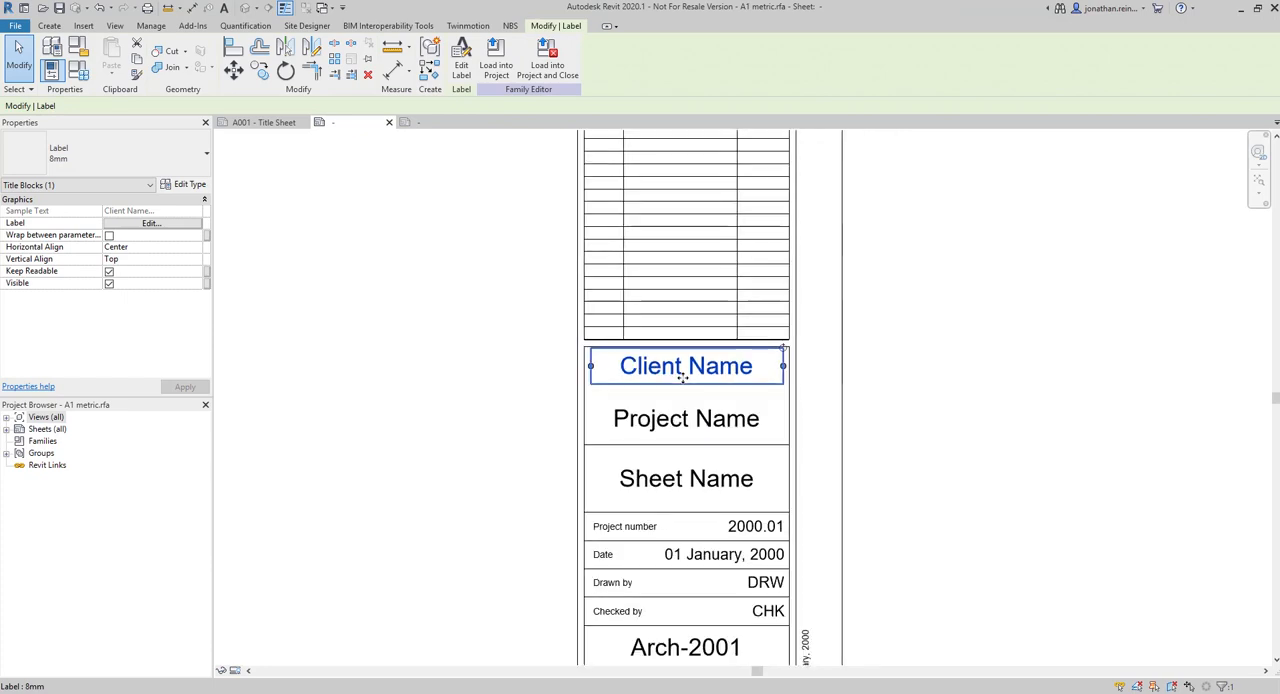
{"action": "left_click", "coordinate": [685, 410]}
{"action": "left_click", "coordinate": [682, 460]}
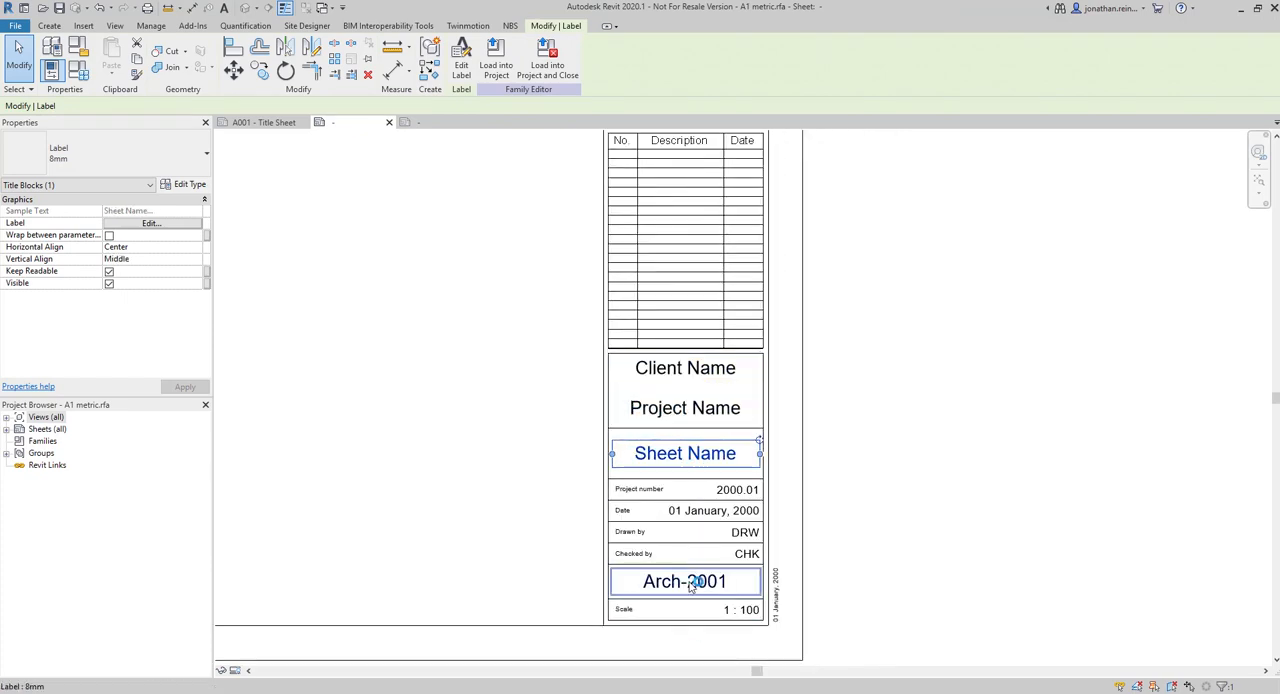
Compare the title block entries on sheet A001 with the corresponding labels in the A1 metric family
{"action": "left_click", "coordinate": [268, 122]}
{"action": "scroll", "coordinate": [1080, 540], "scroll_direction": "up", "scroll_amount": 5}
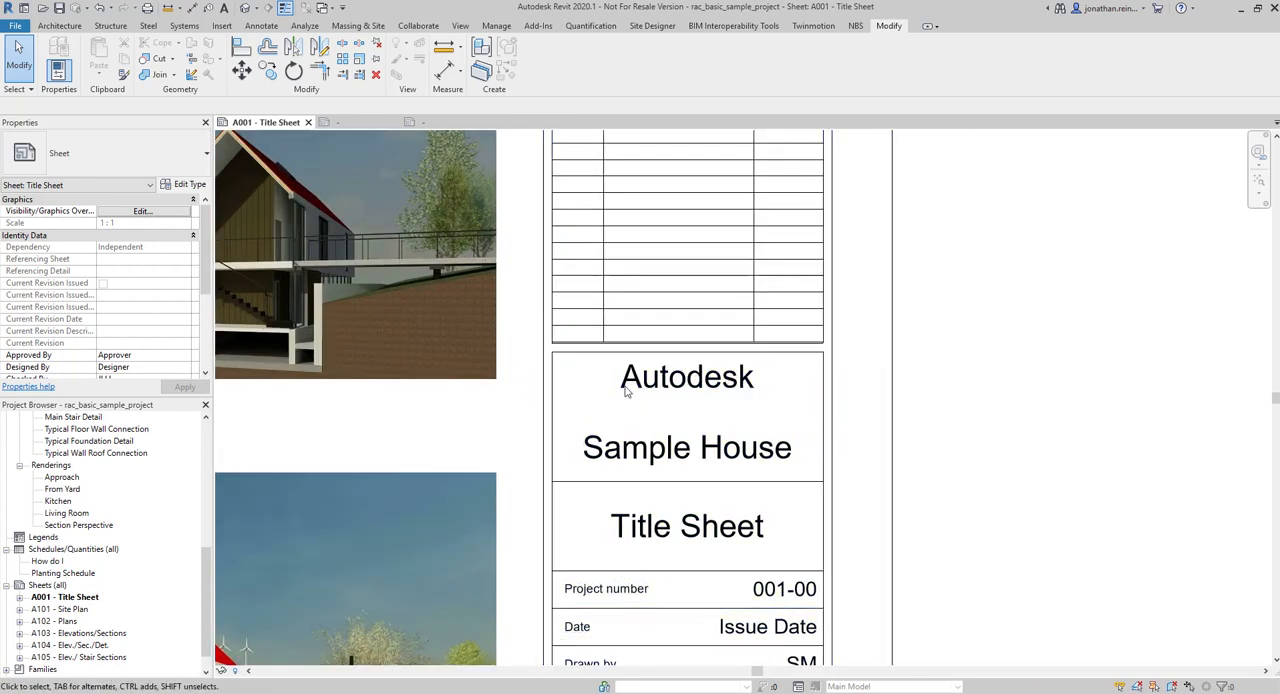
{"action": "scroll", "coordinate": [582, 416], "scroll_direction": "down", "scroll_amount": 5}
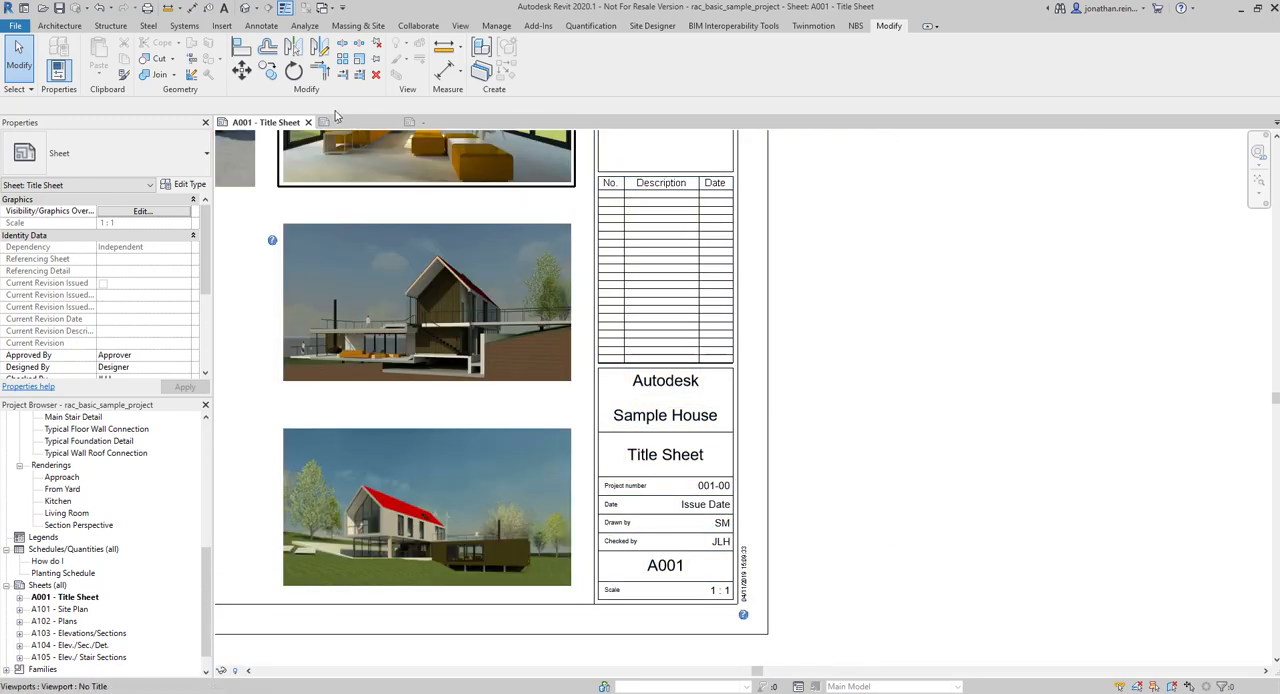
{"action": "left_click", "coordinate": [330, 122]}
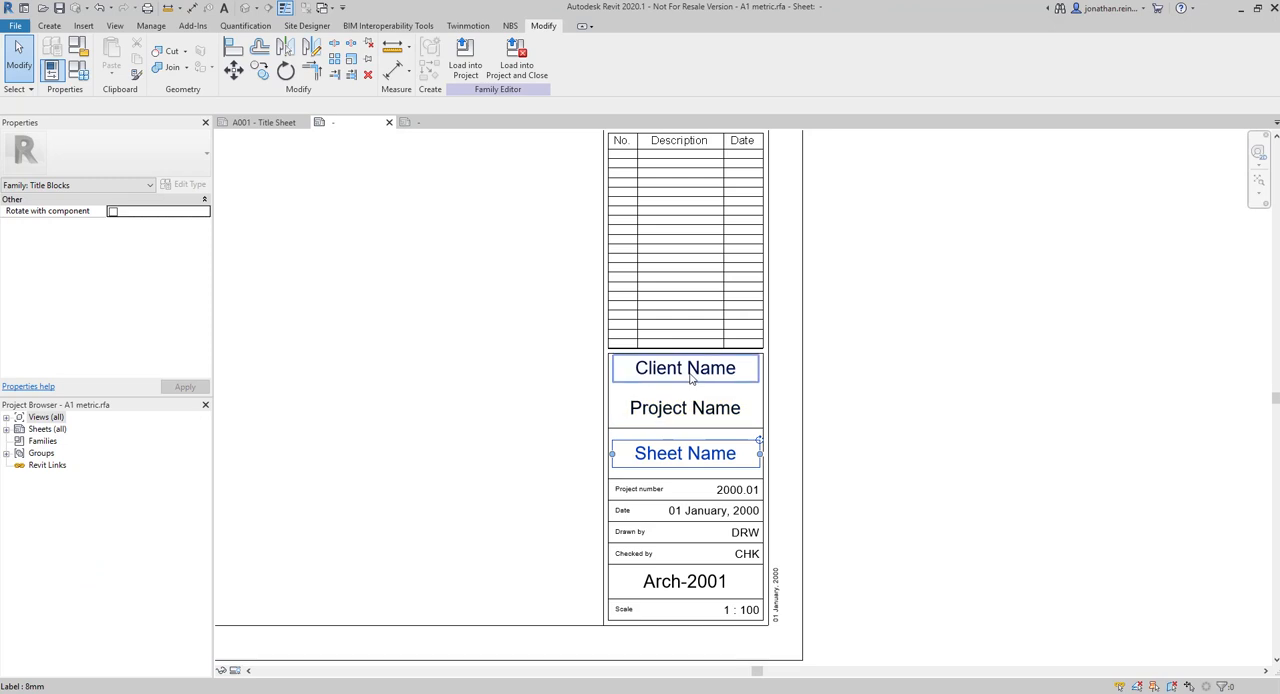
{"action": "left_click", "coordinate": [690, 378]}
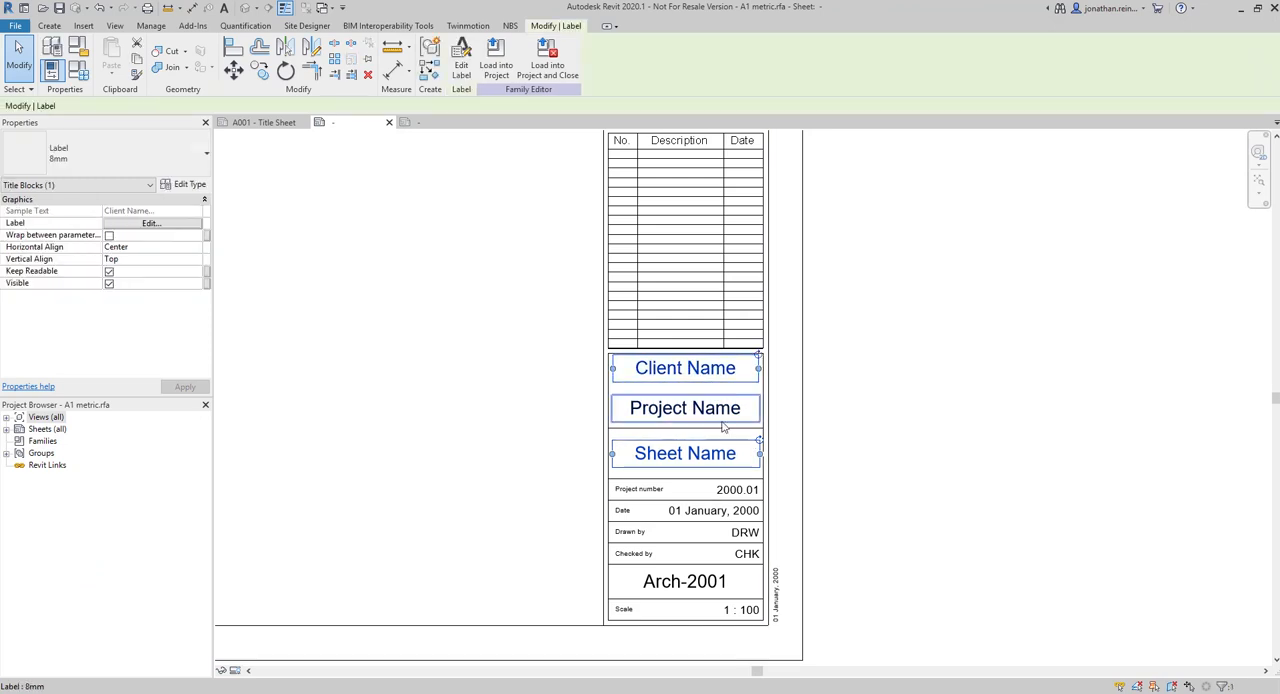
{"action": "scroll", "coordinate": [776, 582], "scroll_direction": "down", "scroll_amount": 4}
{"action": "middle_click_drag", "start_coordinate": [615, 419], "coordinate": [869, 423]}
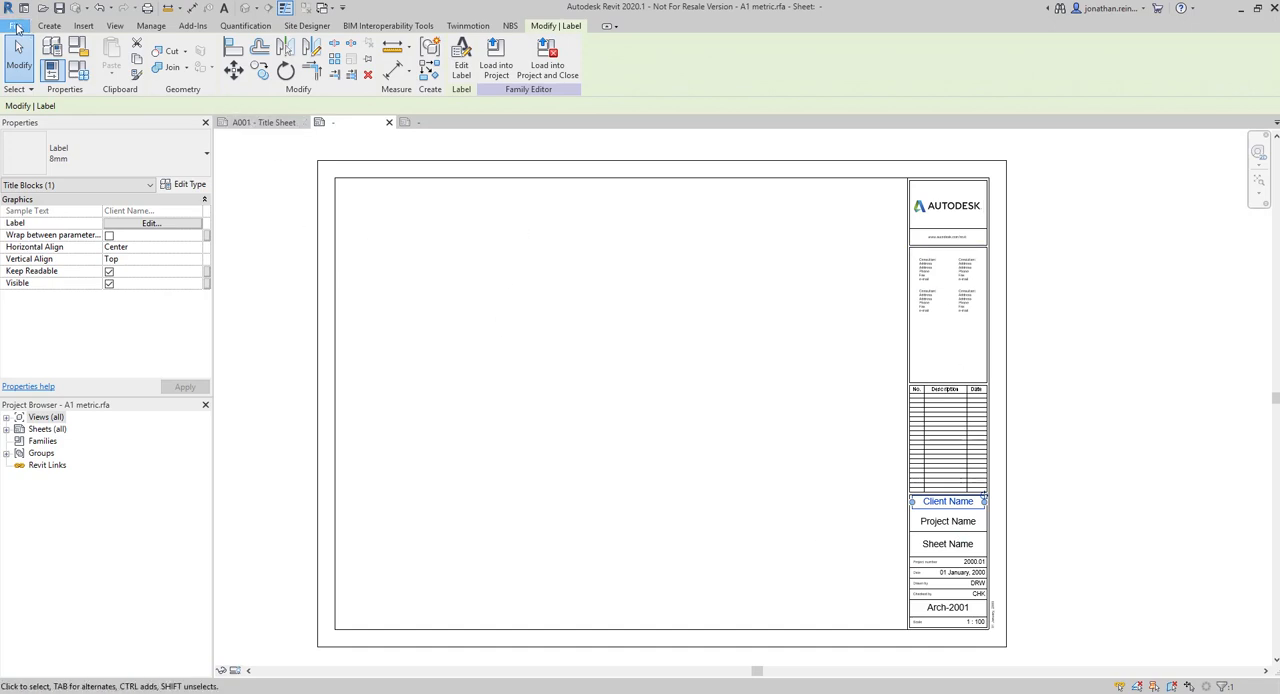
{"action": "left_click", "coordinate": [17, 28]}
{"action": "mouse_move", "coordinate": [44, 77]}
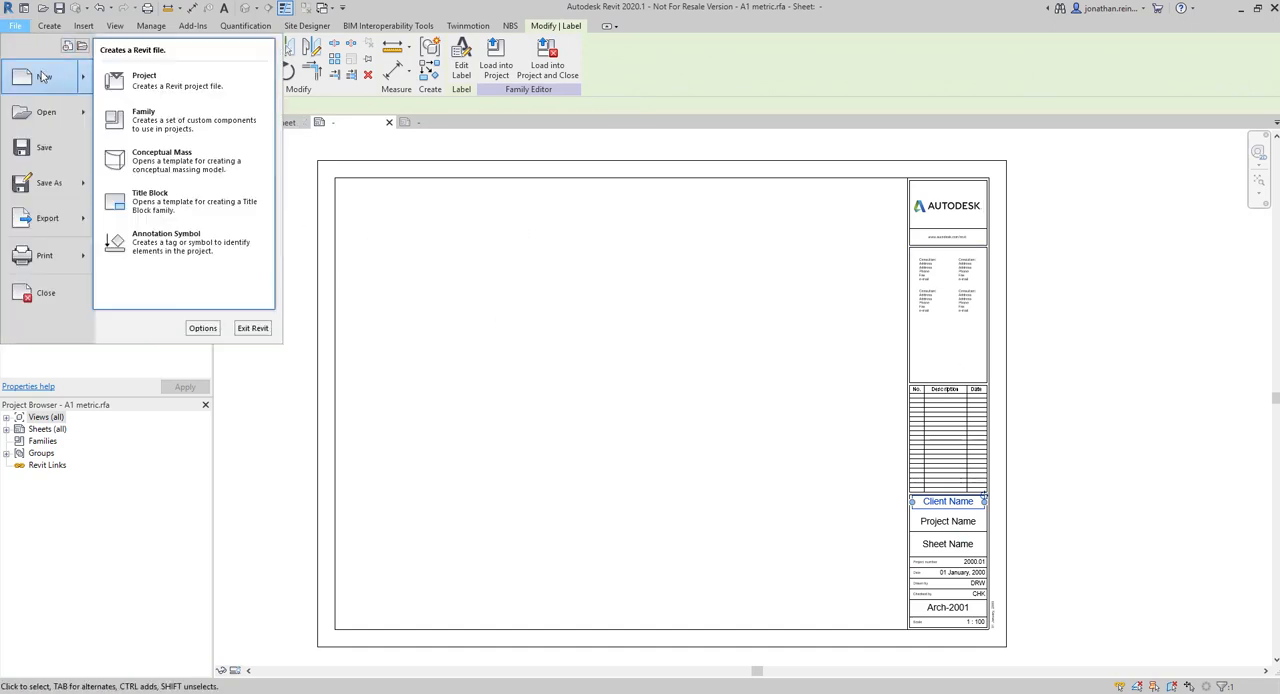
{"action": "left_click", "coordinate": [150, 196]}
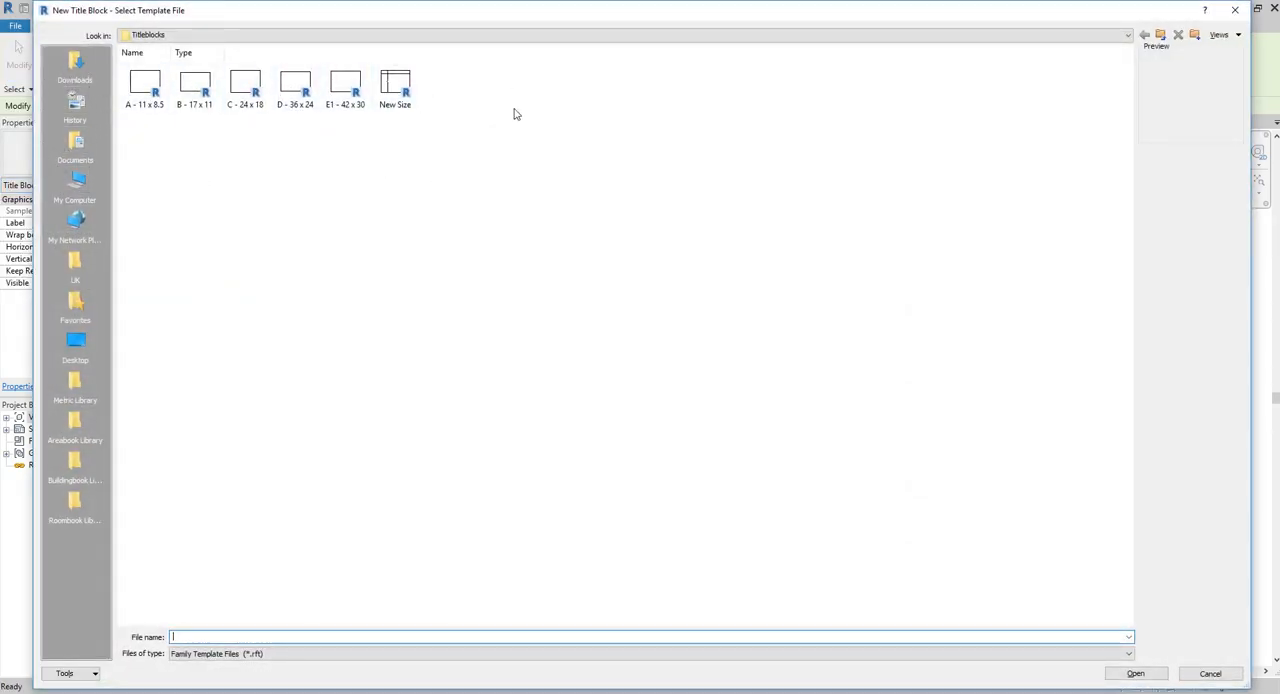
{"action": "left_click", "coordinate": [152, 90]}
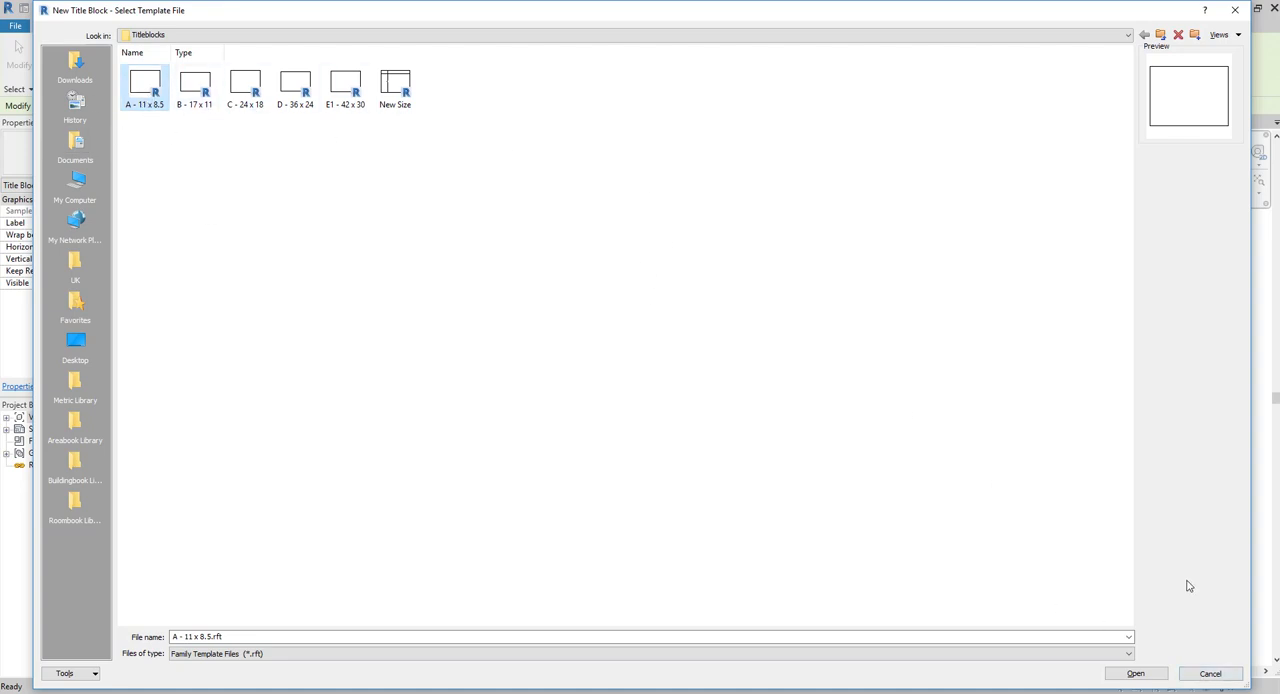
{"action": "left_click", "coordinate": [1197, 675]}
Switch to the open Family3 title block family and set the border rectangle's width to 420
{"action": "left_click", "coordinate": [416, 126]}
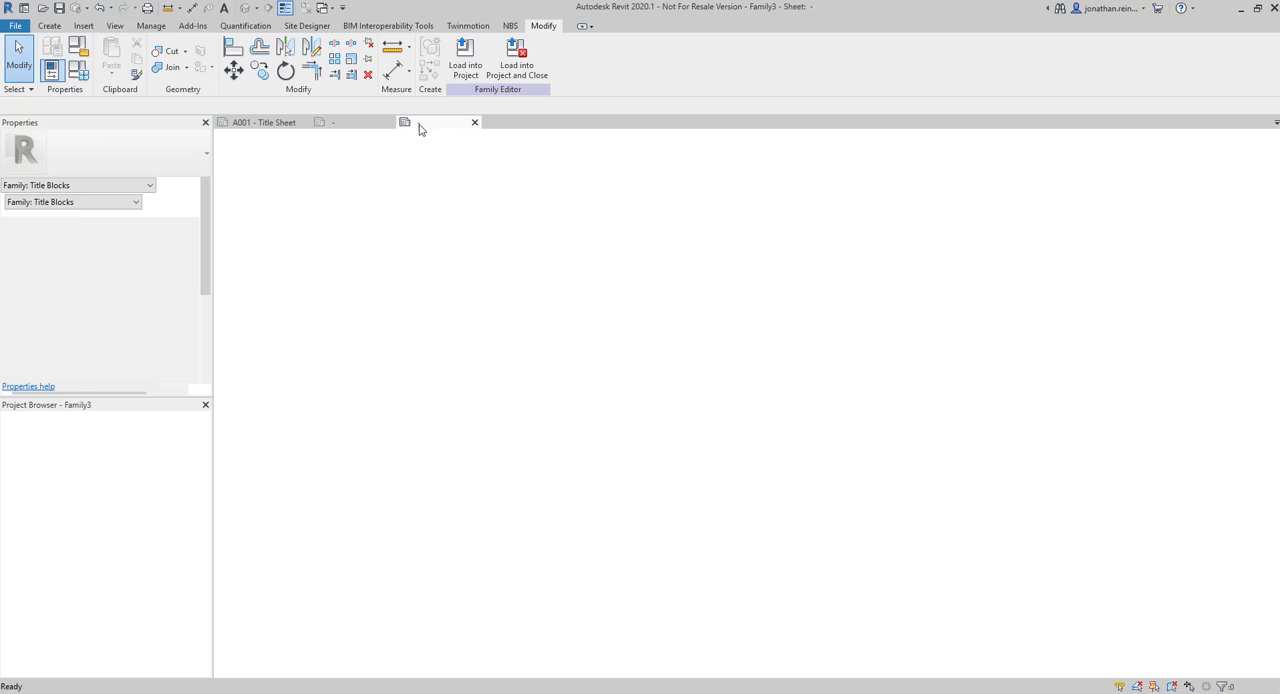
{"action": "left_click", "coordinate": [537, 251]}
{"action": "middle_click_drag", "start_coordinate": [765, 391], "coordinate": [696, 391]}
{"action": "scroll", "coordinate": [475, 347], "scroll_direction": "down", "scroll_amount": 1}
{"action": "left_click", "coordinate": [428, 327]}
{"action": "middle_click_drag", "start_coordinate": [645, 423], "coordinate": [746, 448]}
{"action": "left_click", "coordinate": [708, 253]}
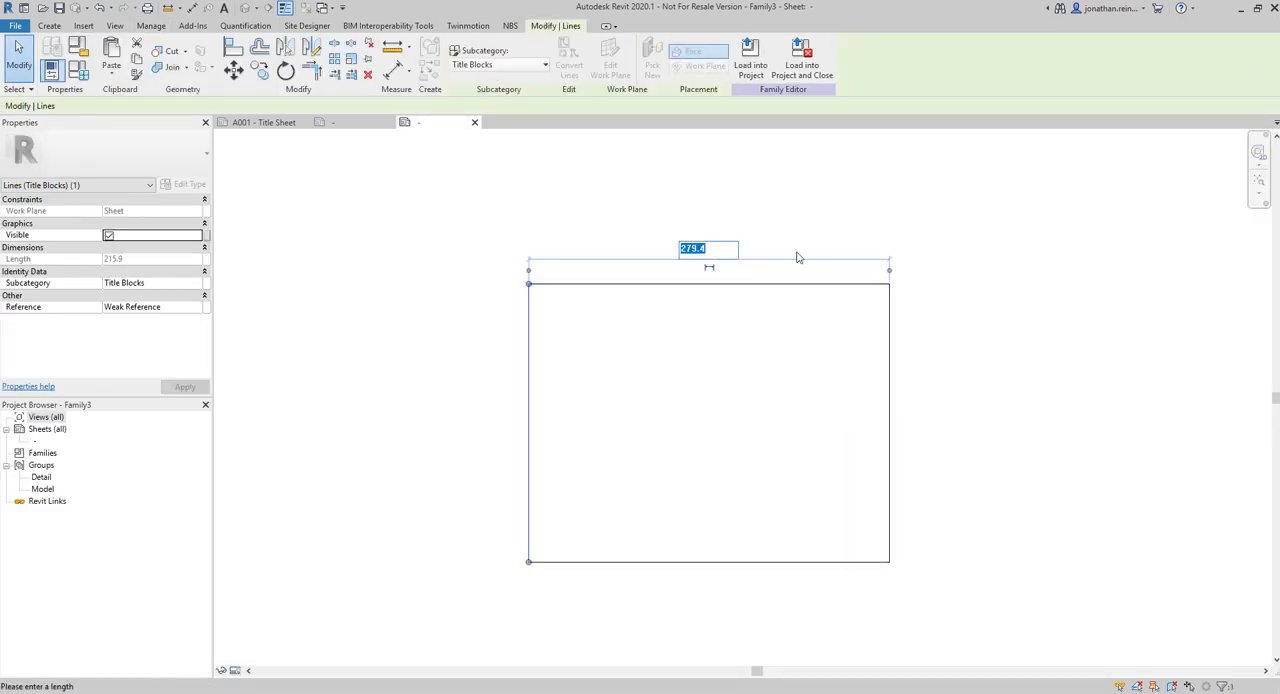
{"action": "type", "text": "420"}
{"action": "key", "text": "Return"}
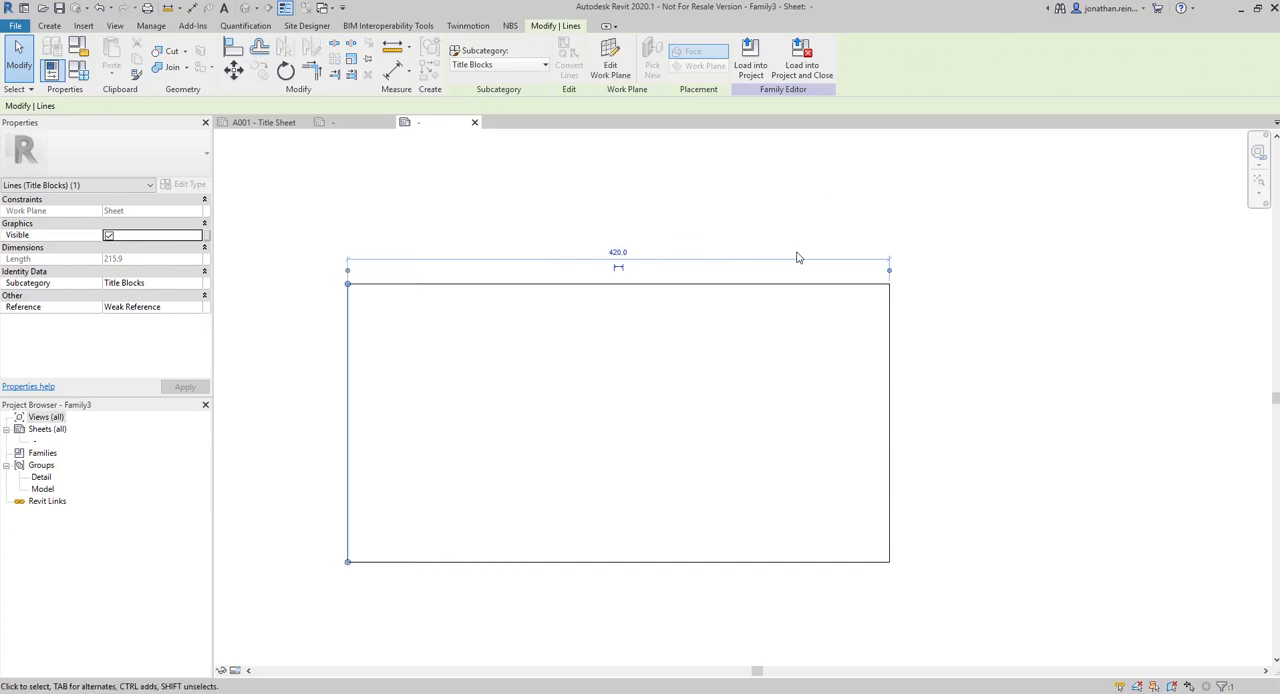
Set the border rectangle's height to 297 by repositioning its top edge
{"action": "left_click", "coordinate": [780, 254]}
{"action": "left_click", "coordinate": [786, 286]}
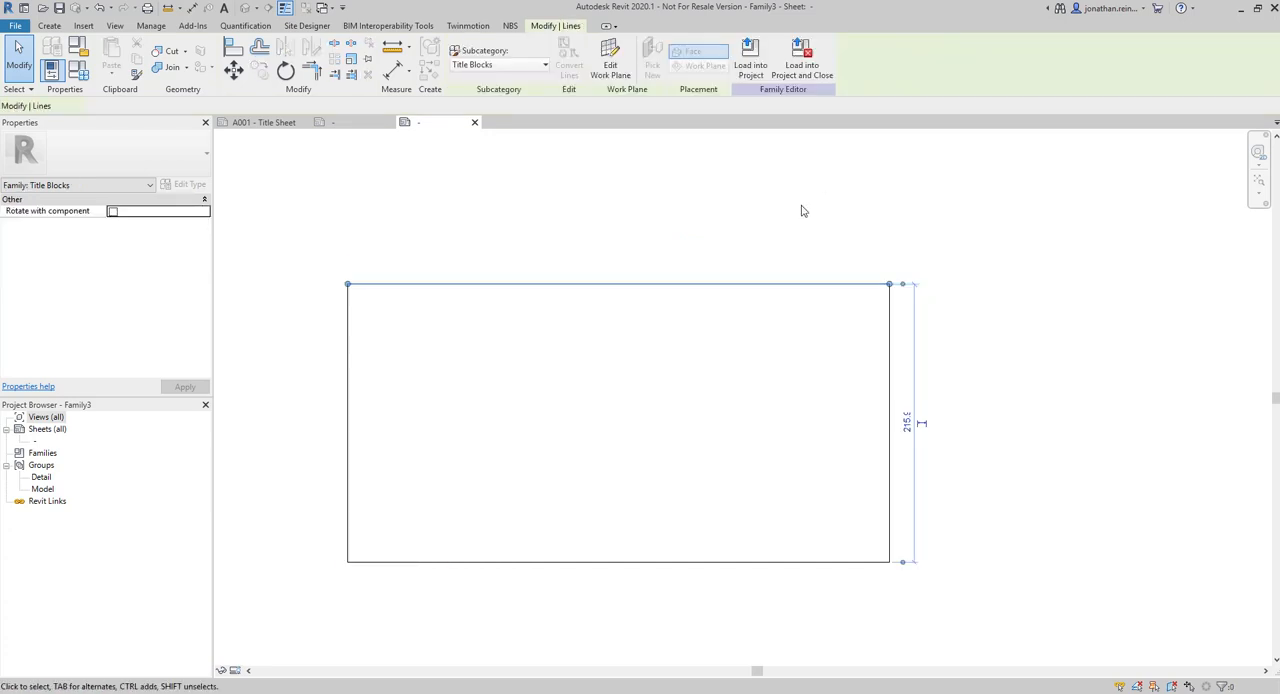
{"action": "left_click", "coordinate": [906, 424]}
{"action": "type", "text": "297"}
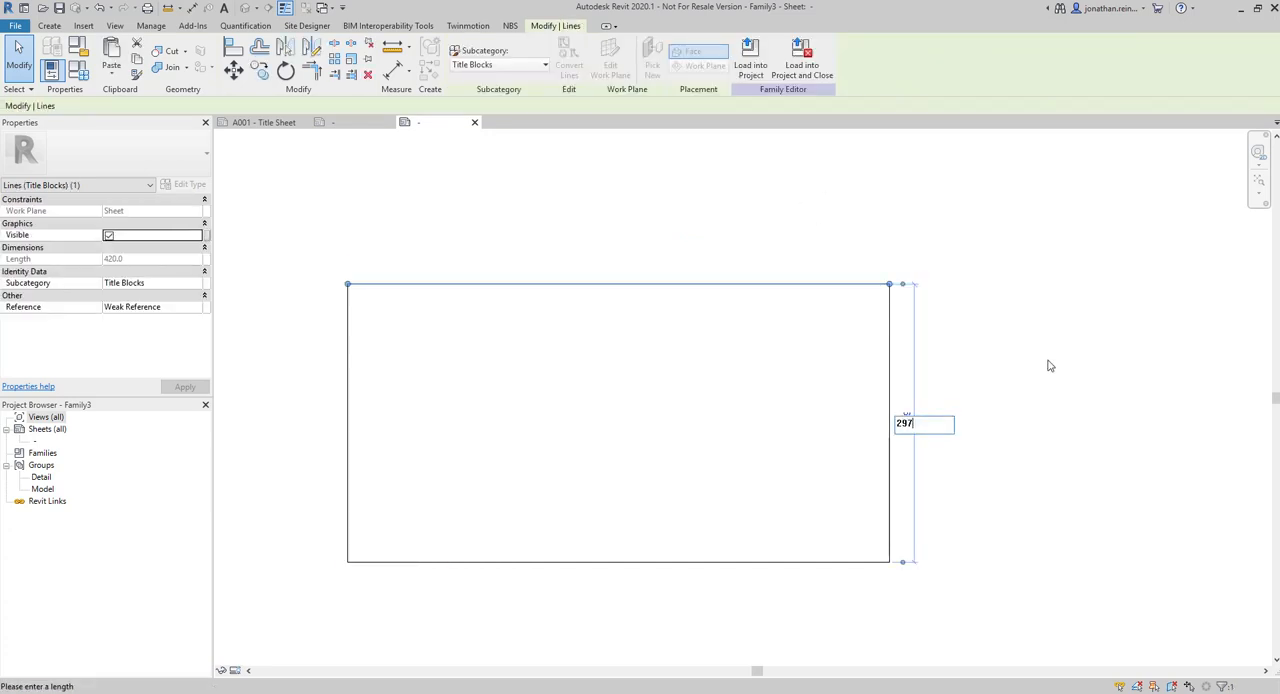
{"action": "key", "text": "Return"}
{"action": "key", "text": "Escape"}
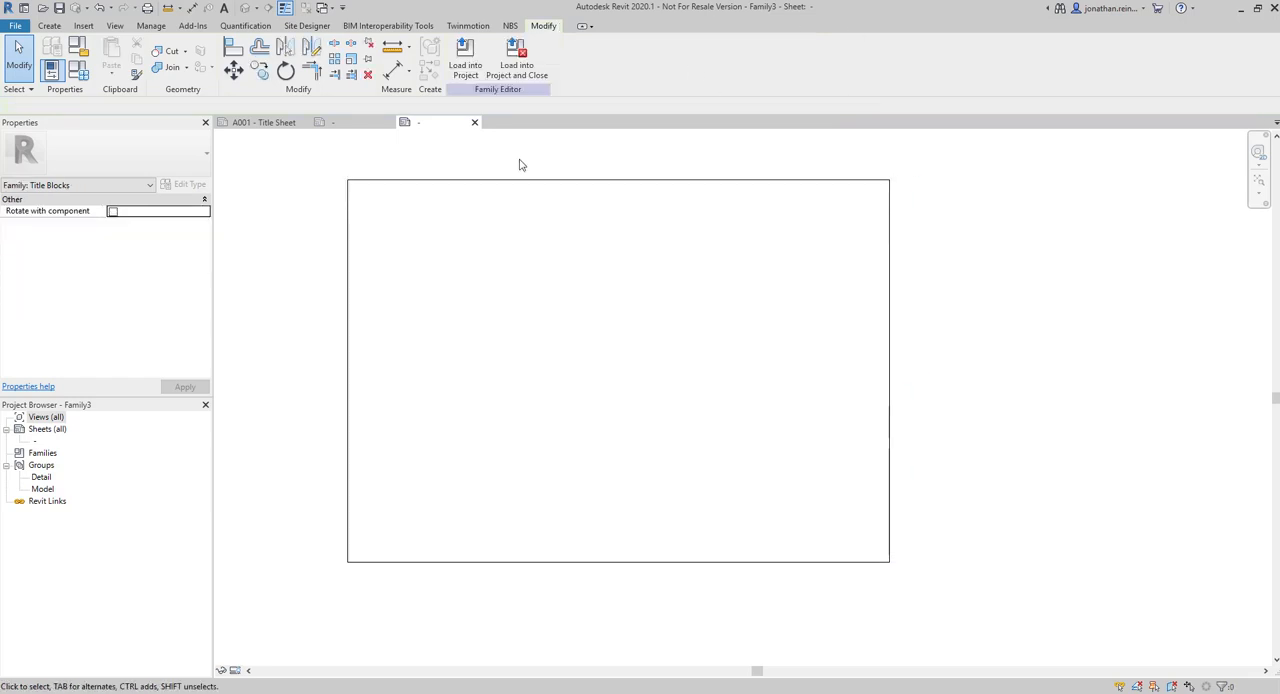
{"action": "middle_click_drag", "start_coordinate": [589, 243], "coordinate": [637, 254]}
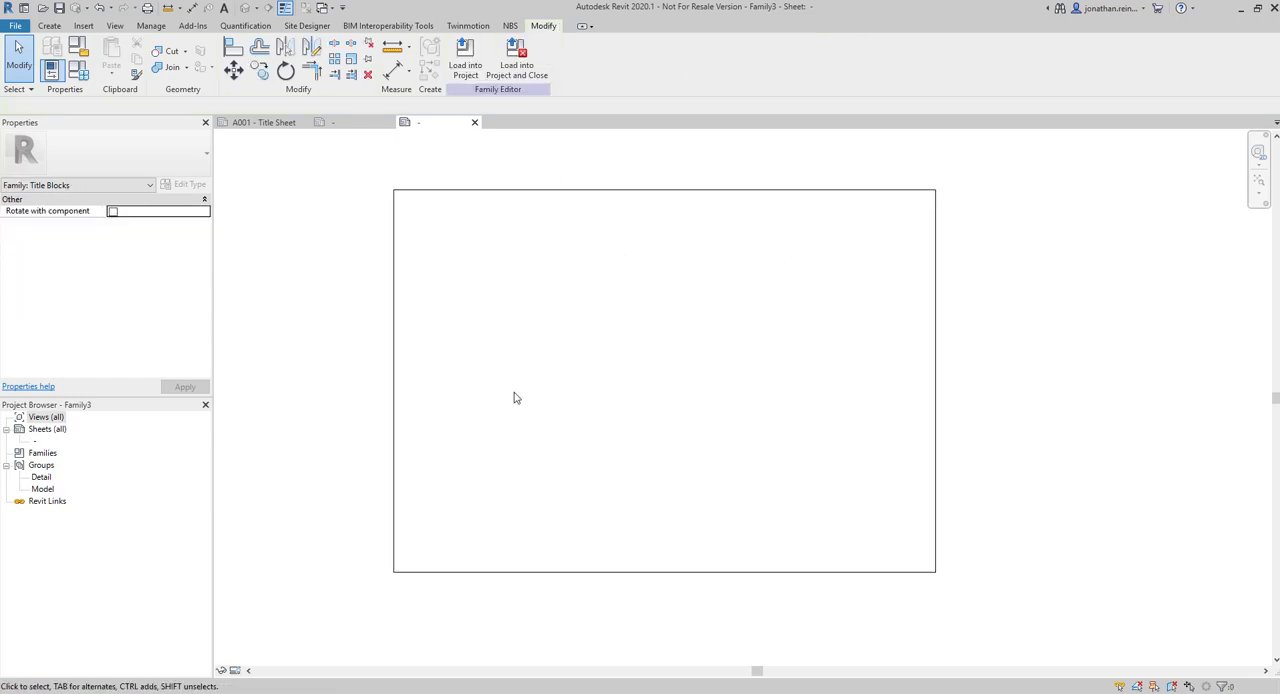
{"action": "middle_click_drag", "start_coordinate": [491, 247], "coordinate": [507, 261]}
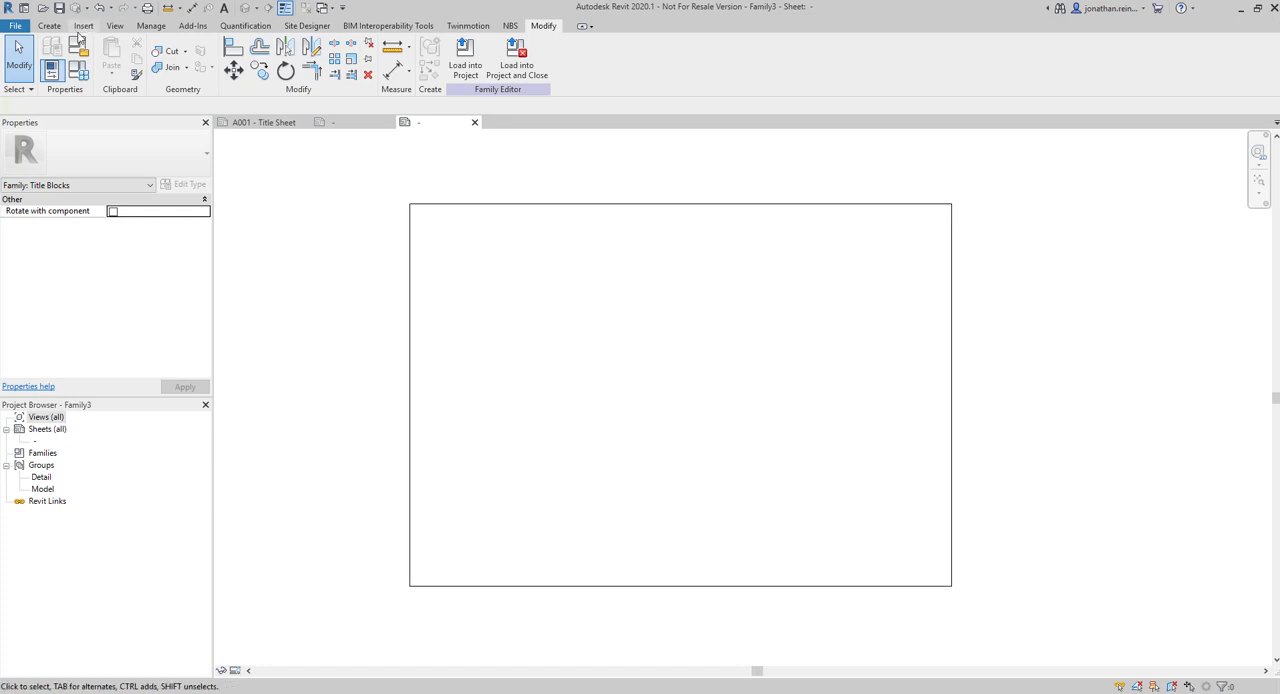
{"action": "left_click", "coordinate": [50, 27]}
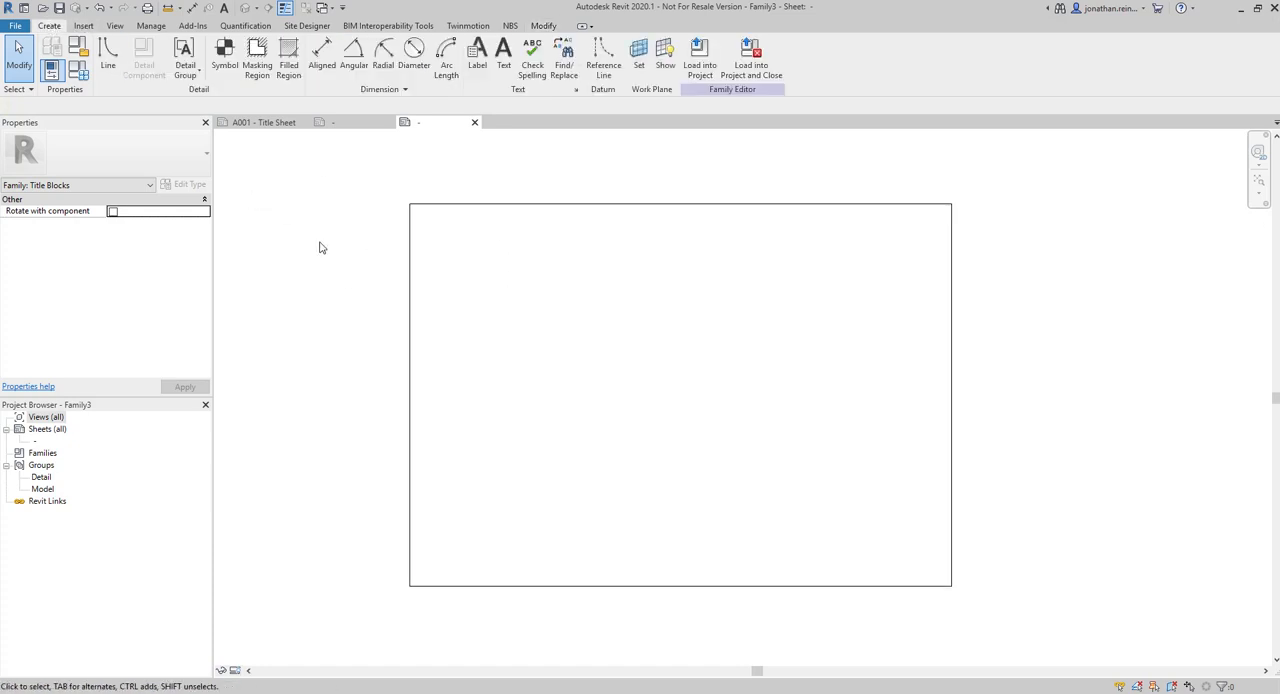
{"action": "left_click", "coordinate": [83, 26]}
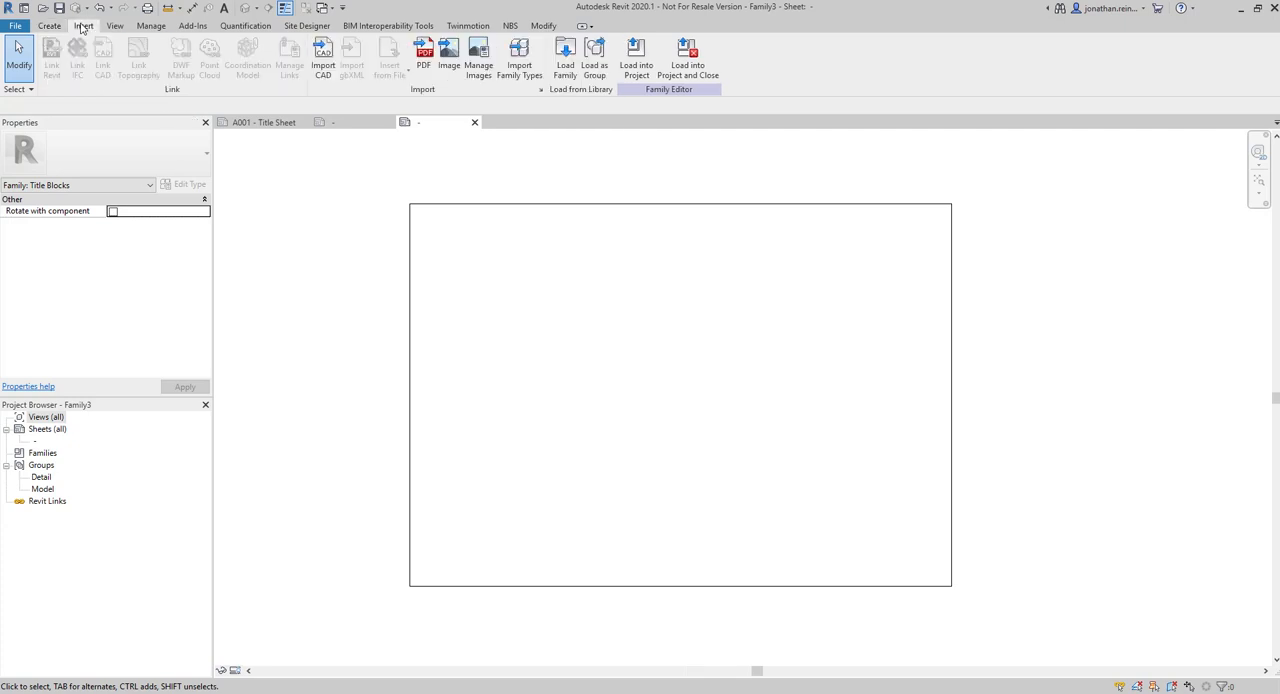
{"action": "left_click", "coordinate": [449, 55]}
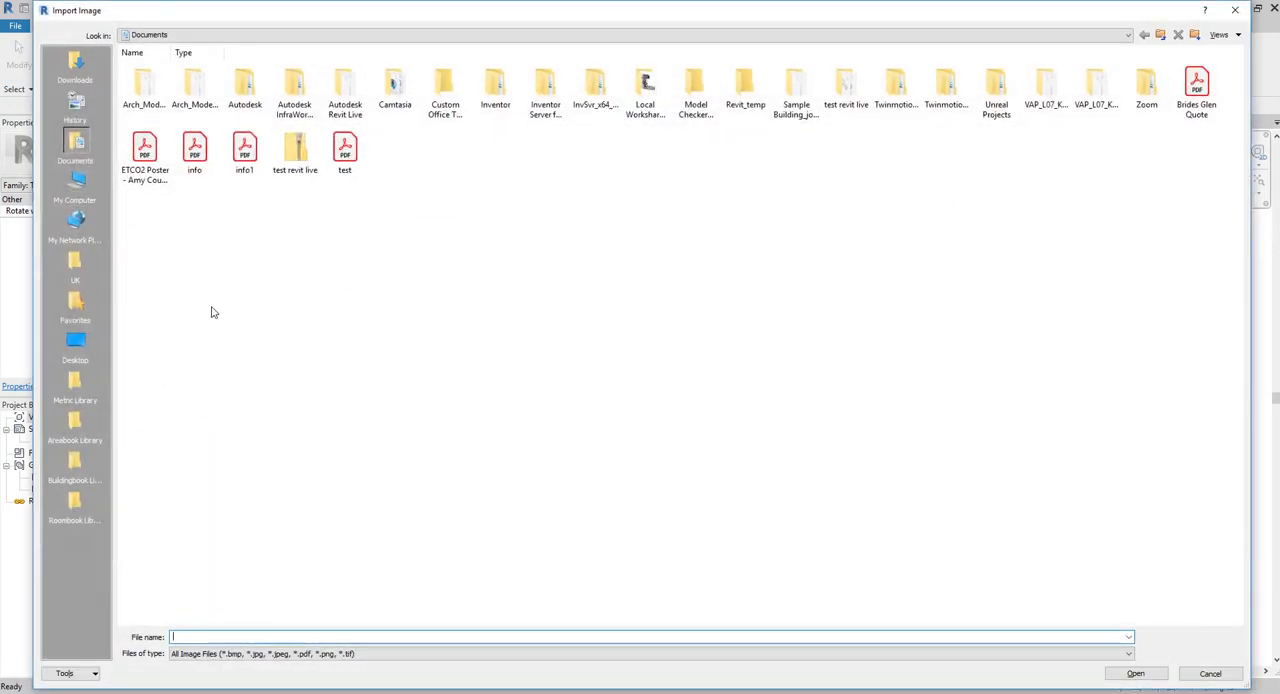
{"action": "key", "text": "Escape"}
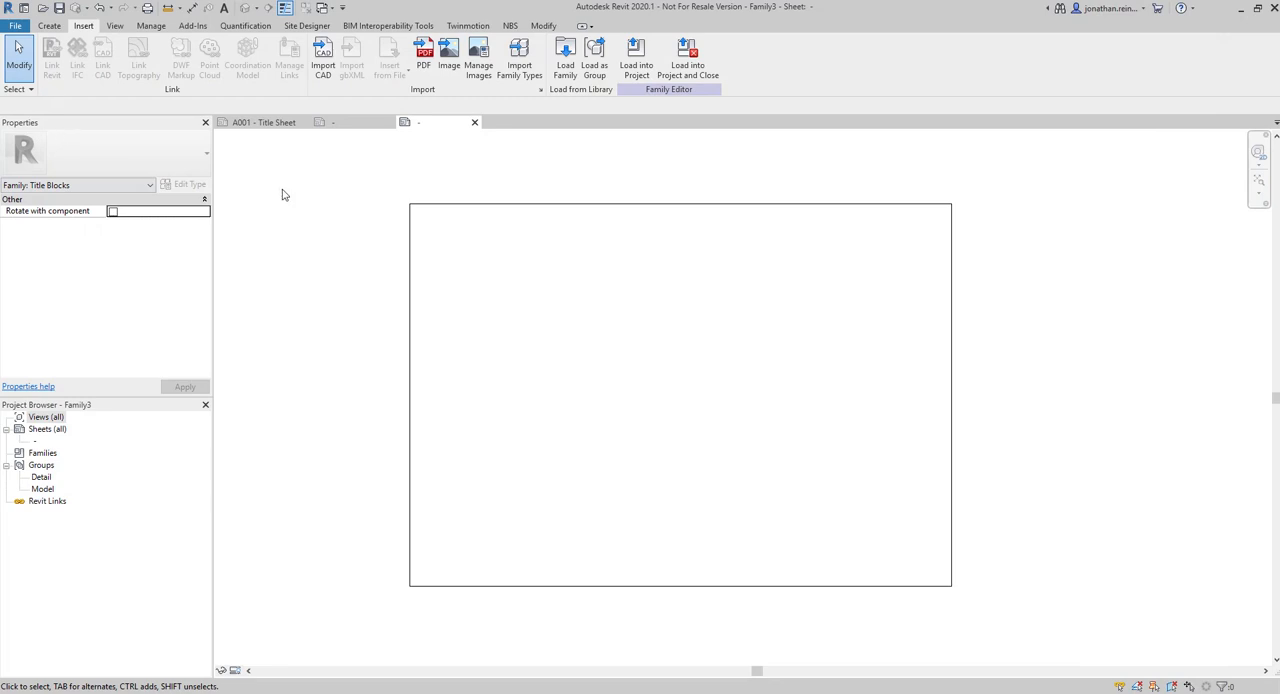
Add the text note "ABC ARCHITECTS" just inside the lower-left corner of the title block border
{"action": "left_click", "coordinate": [50, 26]}
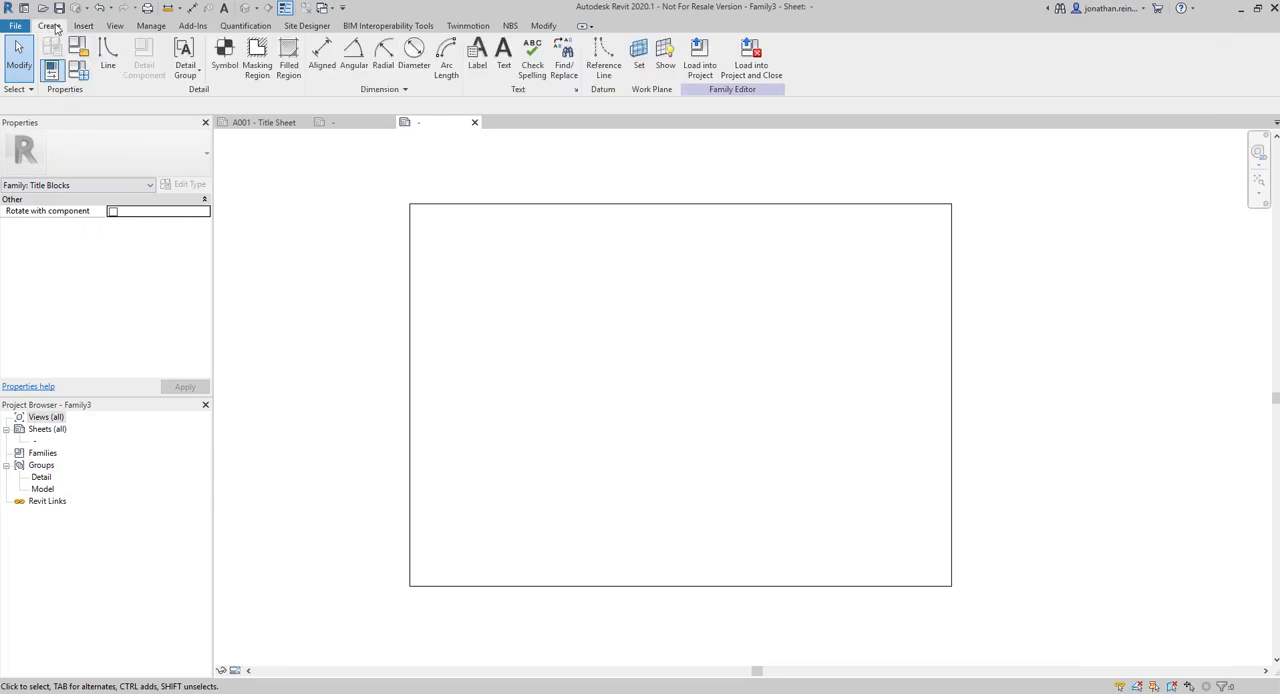
{"action": "left_click", "coordinate": [503, 55]}
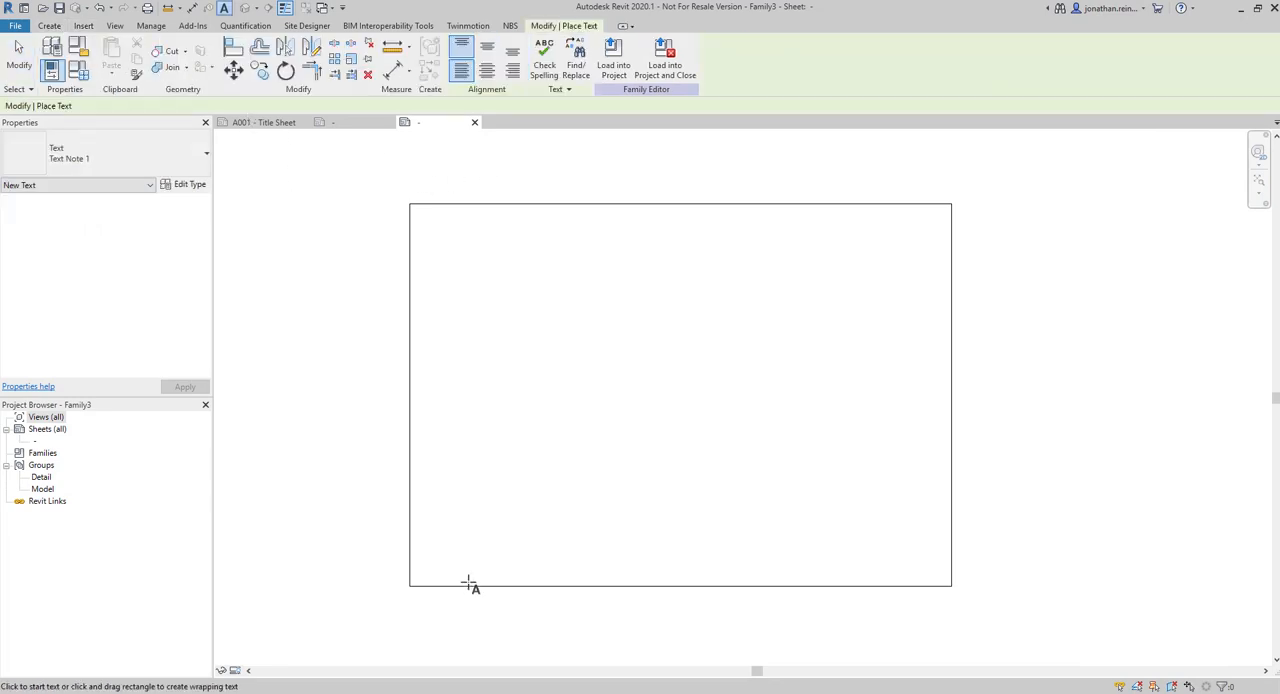
{"action": "left_click_drag", "start_coordinate": [421, 568], "coordinate": [540, 582]}
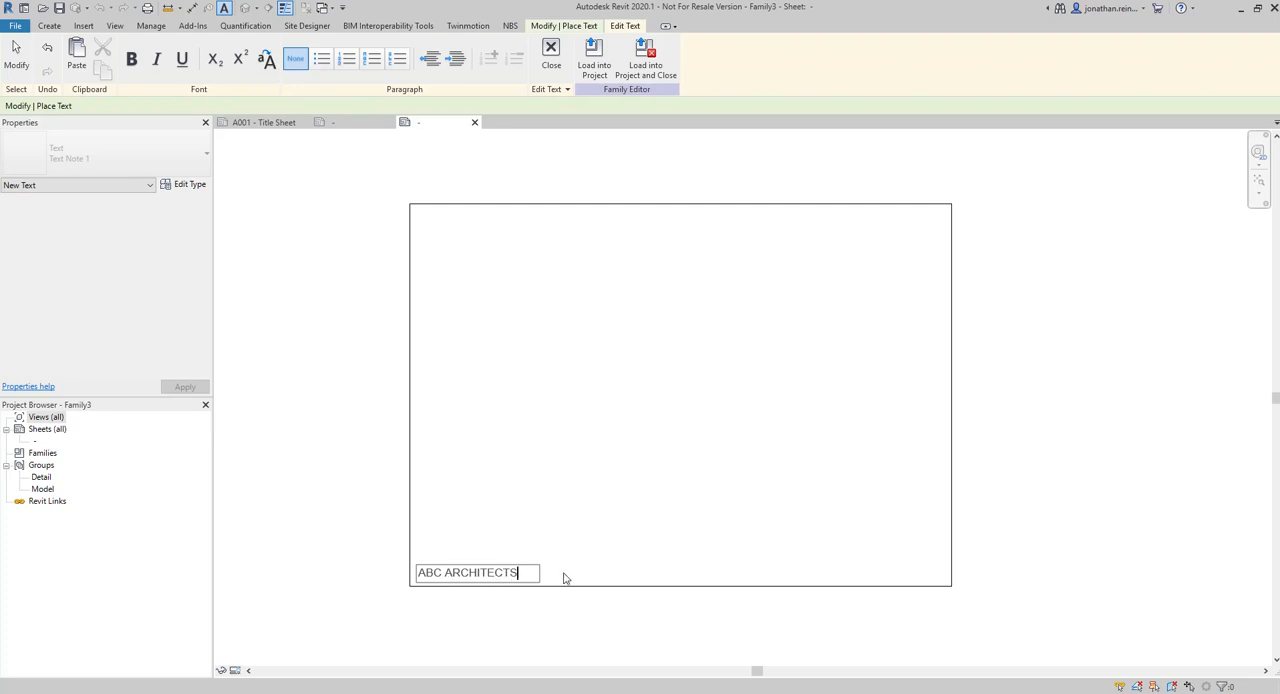
{"action": "key", "text": "ctrl+a"}
{"action": "left_click", "coordinate": [290, 255]}
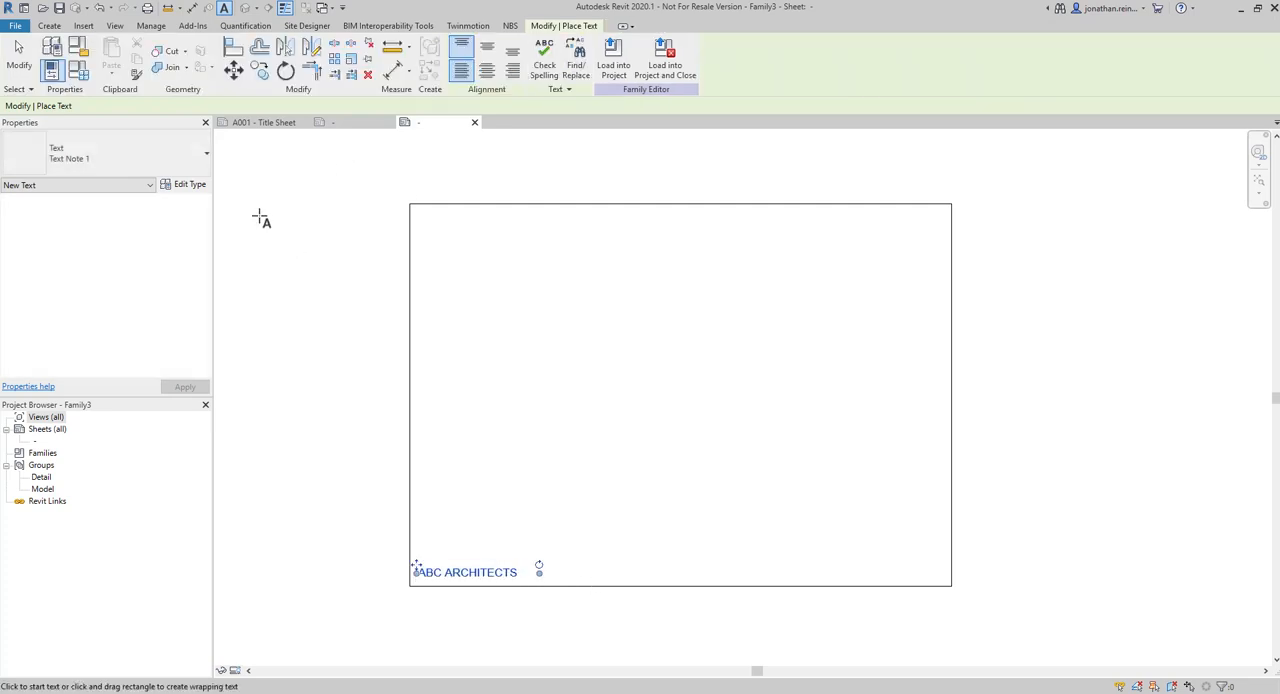
{"action": "key", "text": "Escape"}
{"action": "left_click", "coordinate": [478, 575]}
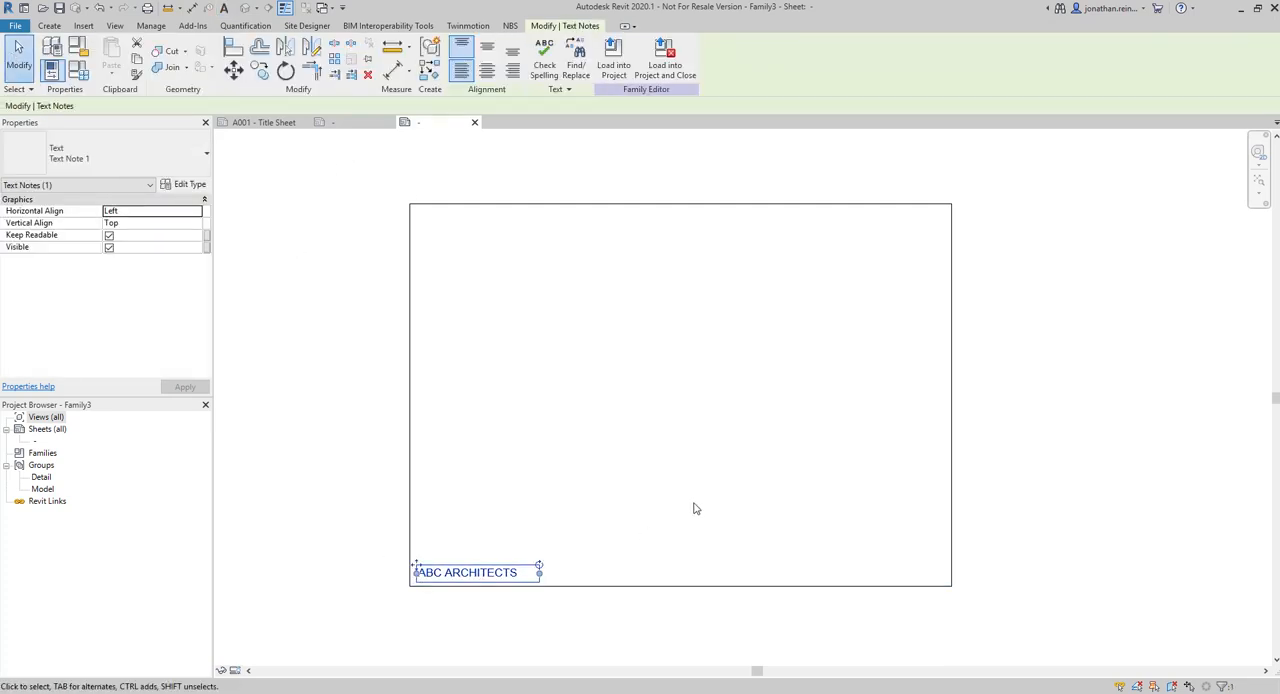
{"action": "middle_click_drag", "start_coordinate": [697, 505], "coordinate": [628, 514]}
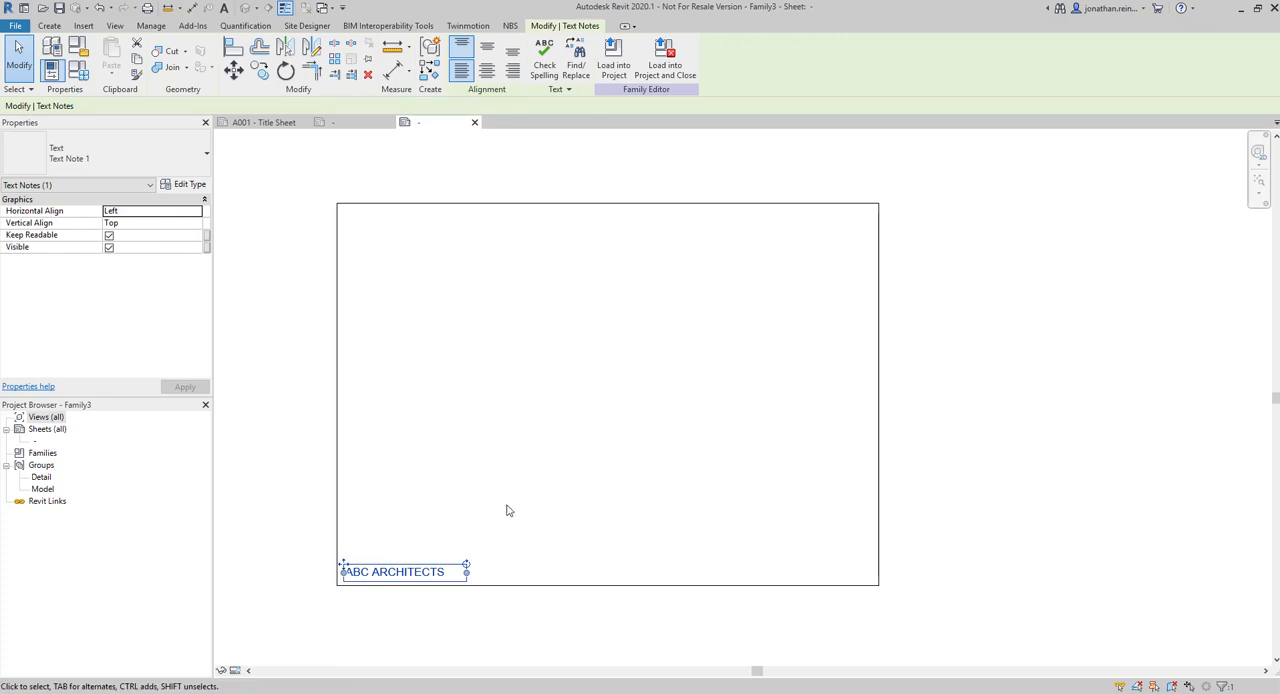
{"action": "scroll", "coordinate": [345, 568], "scroll_direction": "up", "scroll_amount": 3}
{"action": "mouse_move", "coordinate": [339, 551]}
{"action": "left_mouse_down"}
{"action": "mouse_move", "coordinate": [339, 528]}
{"action": "mouse_move", "coordinate": [339, 550]}
{"action": "left_mouse_up"}
{"action": "scroll", "coordinate": [660, 520], "scroll_direction": "down", "scroll_amount": 4}
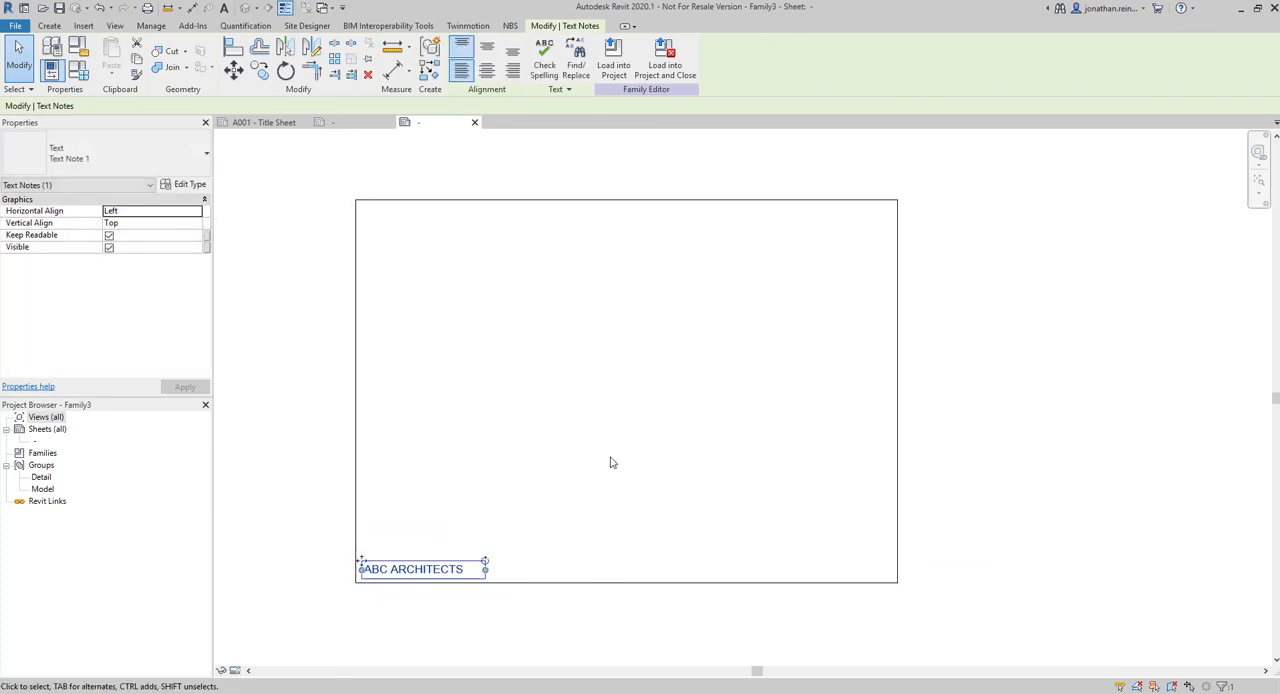
{"action": "left_click", "coordinate": [608, 306]}
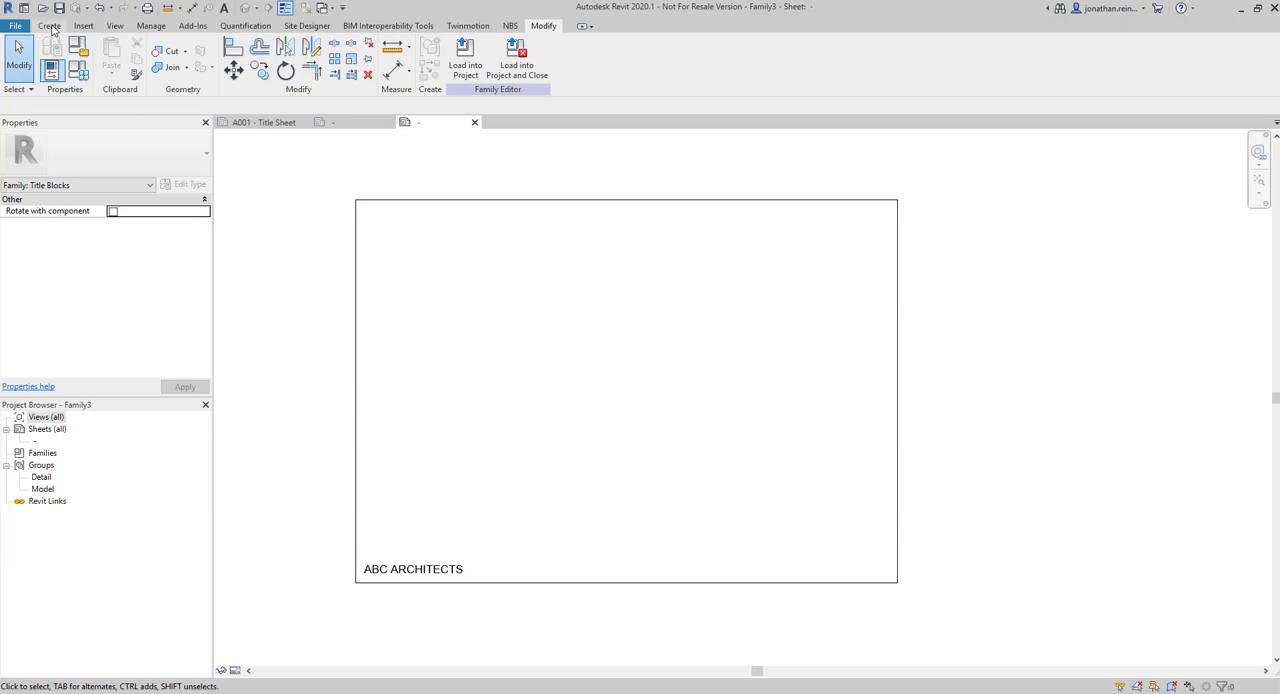
Place a new label near the border's lower-right corner and add the Client Name parameter to it
{"action": "left_click", "coordinate": [49, 26]}
{"action": "left_click", "coordinate": [477, 55]}
{"action": "middle_click_drag", "start_coordinate": [653, 349], "coordinate": [620, 321]}
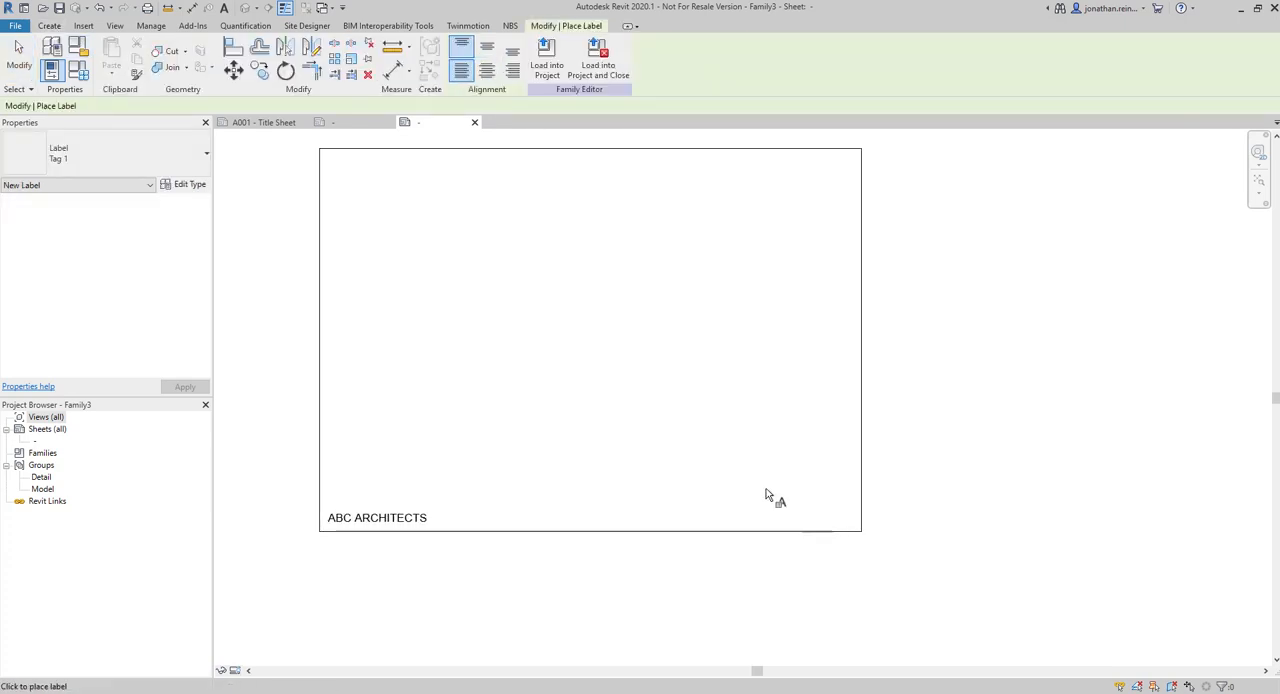
{"action": "left_click", "coordinate": [811, 518]}
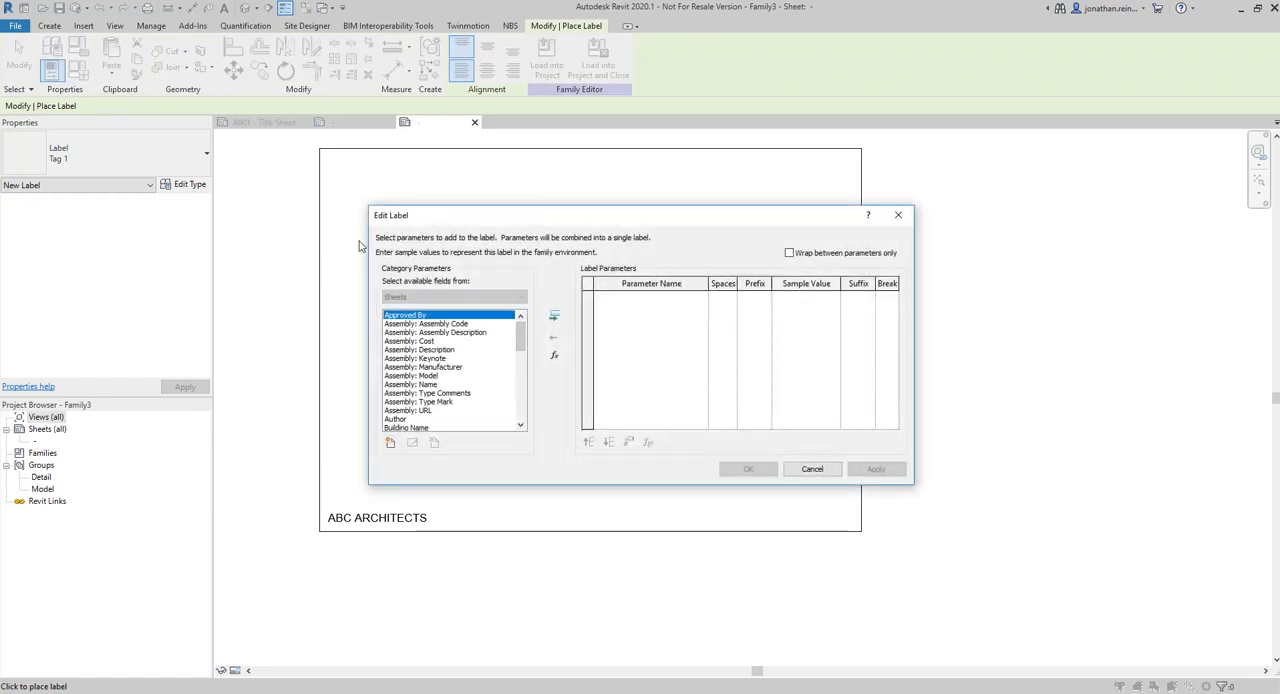
{"action": "left_click_drag", "start_coordinate": [520, 348], "coordinate": [520, 369]}
{"action": "left_click", "coordinate": [410, 385]}
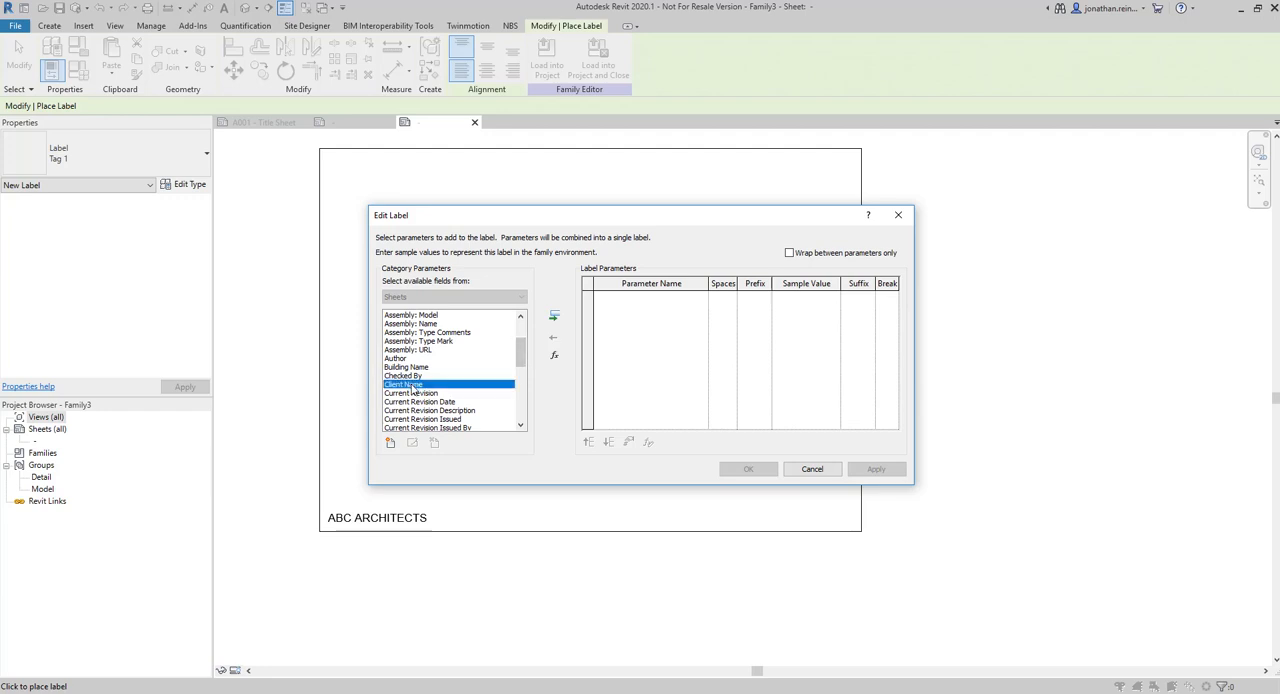
{"action": "left_click", "coordinate": [554, 316]}
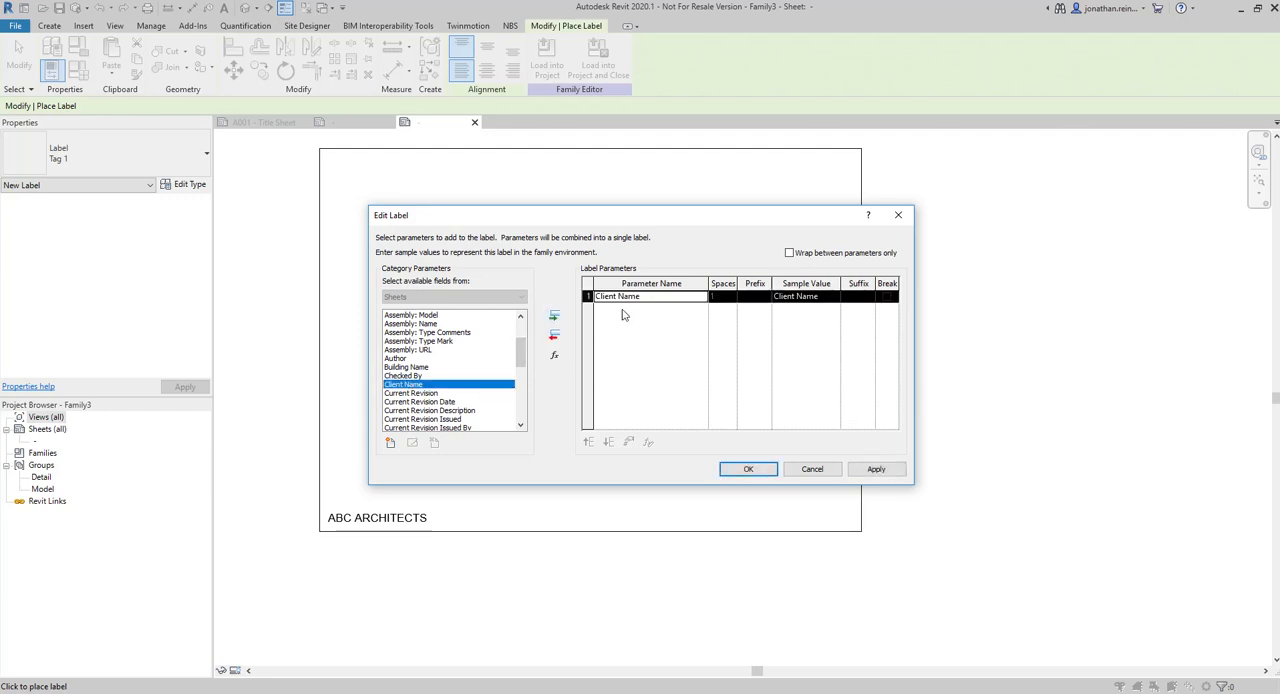
Add the Drawn By and Scale parameters to the label
{"action": "left_click_drag", "start_coordinate": [520, 370], "coordinate": [520, 380]}
{"action": "left_click", "coordinate": [410, 376]}
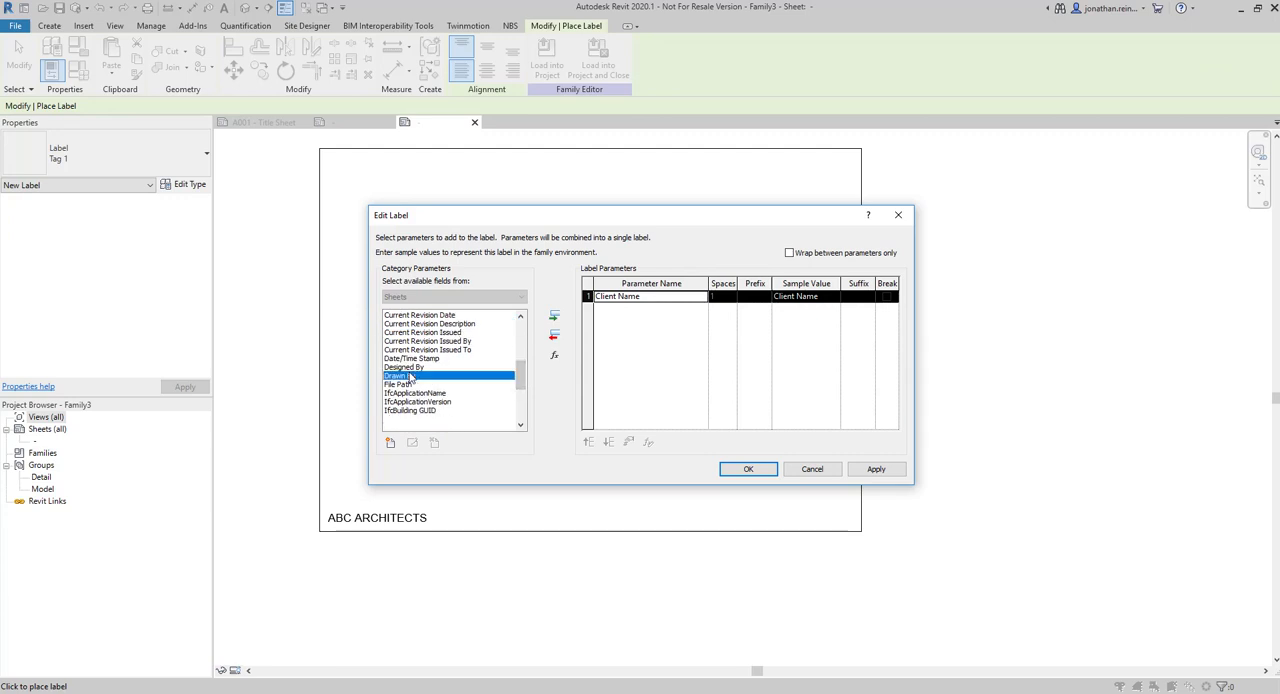
{"action": "left_click", "coordinate": [554, 316]}
{"action": "left_click_drag", "start_coordinate": [517, 387], "coordinate": [519, 414]}
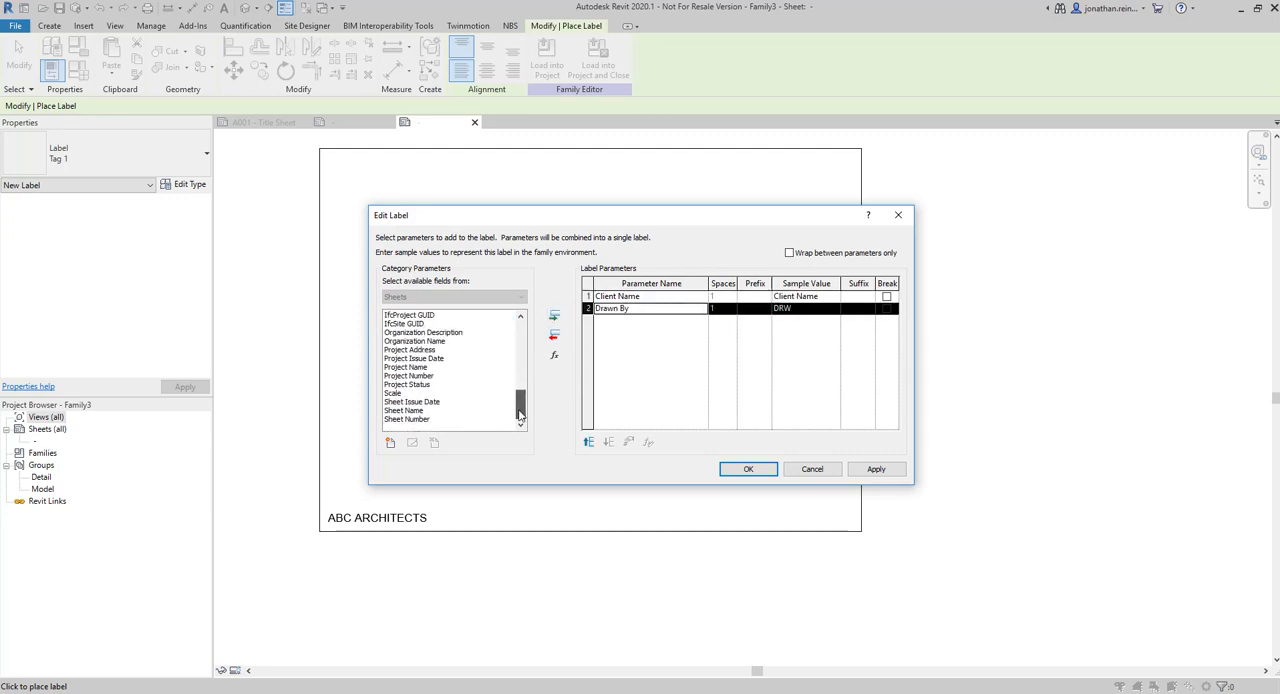
{"action": "left_click", "coordinate": [400, 393]}
{"action": "left_click", "coordinate": [554, 316]}
Add the Sheet Issue Date, Sheet Name and Sheet Number parameters to the label
{"action": "left_click", "coordinate": [430, 402]}
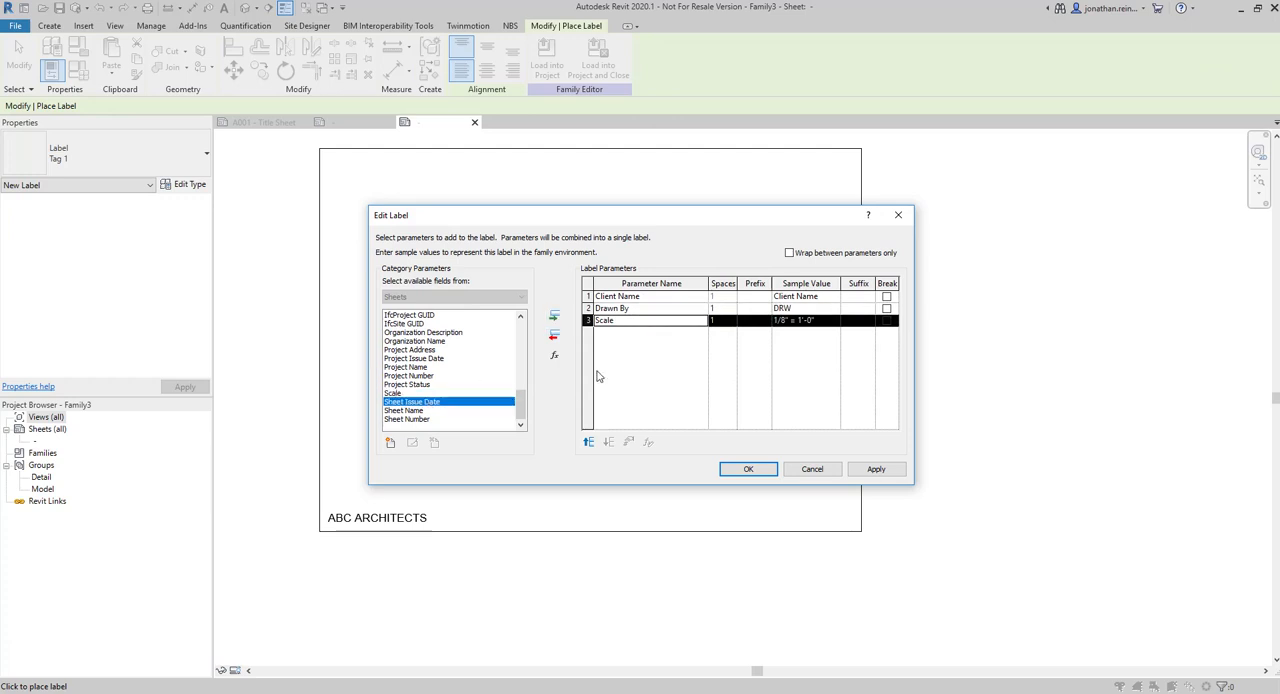
{"action": "left_click", "coordinate": [554, 318]}
{"action": "left_click", "coordinate": [410, 411]}
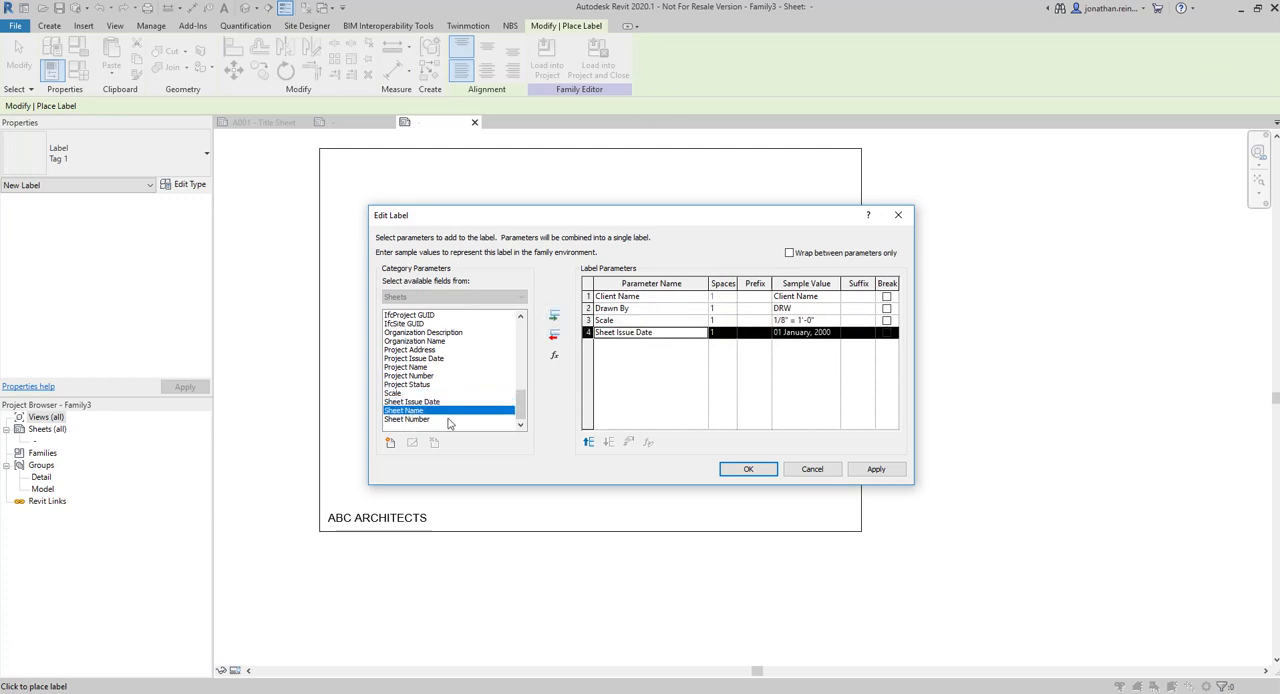
{"action": "left_click", "coordinate": [554, 318]}
{"action": "left_click", "coordinate": [428, 420]}
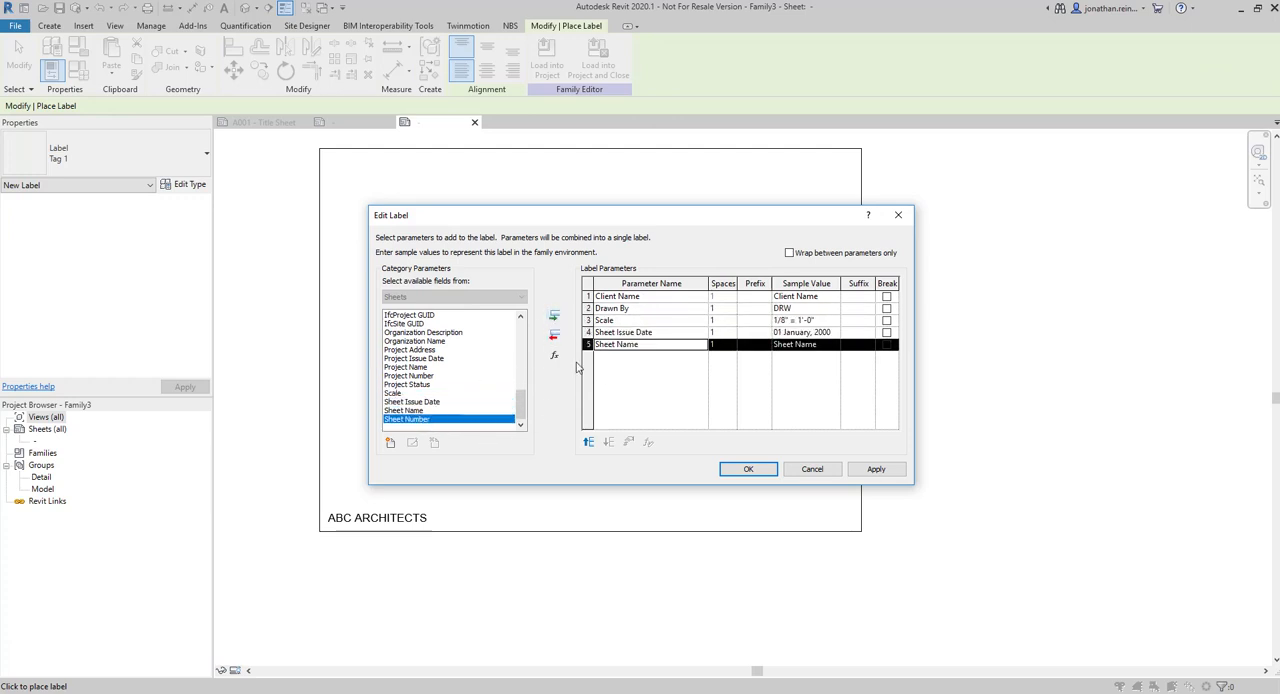
{"action": "left_click", "coordinate": [554, 318]}
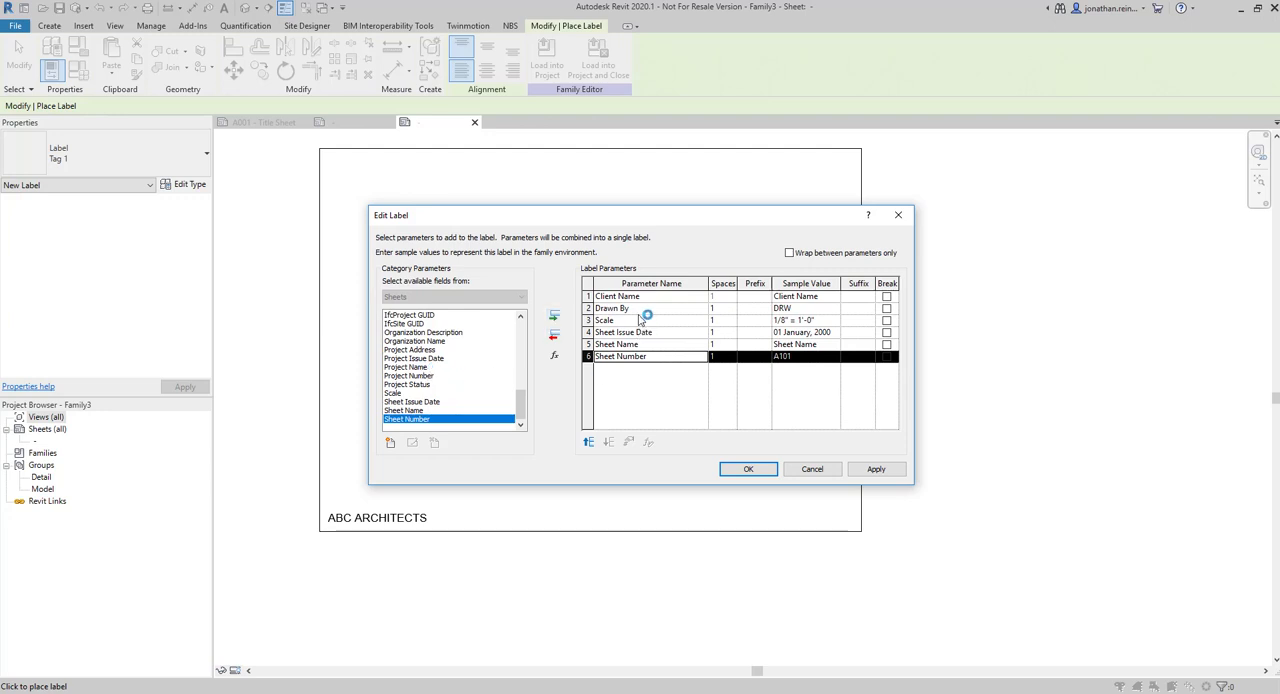
Add Project Name to the label, reorder it to directly below Client Name, and accept the parameter list
{"action": "left_click", "coordinate": [410, 367]}
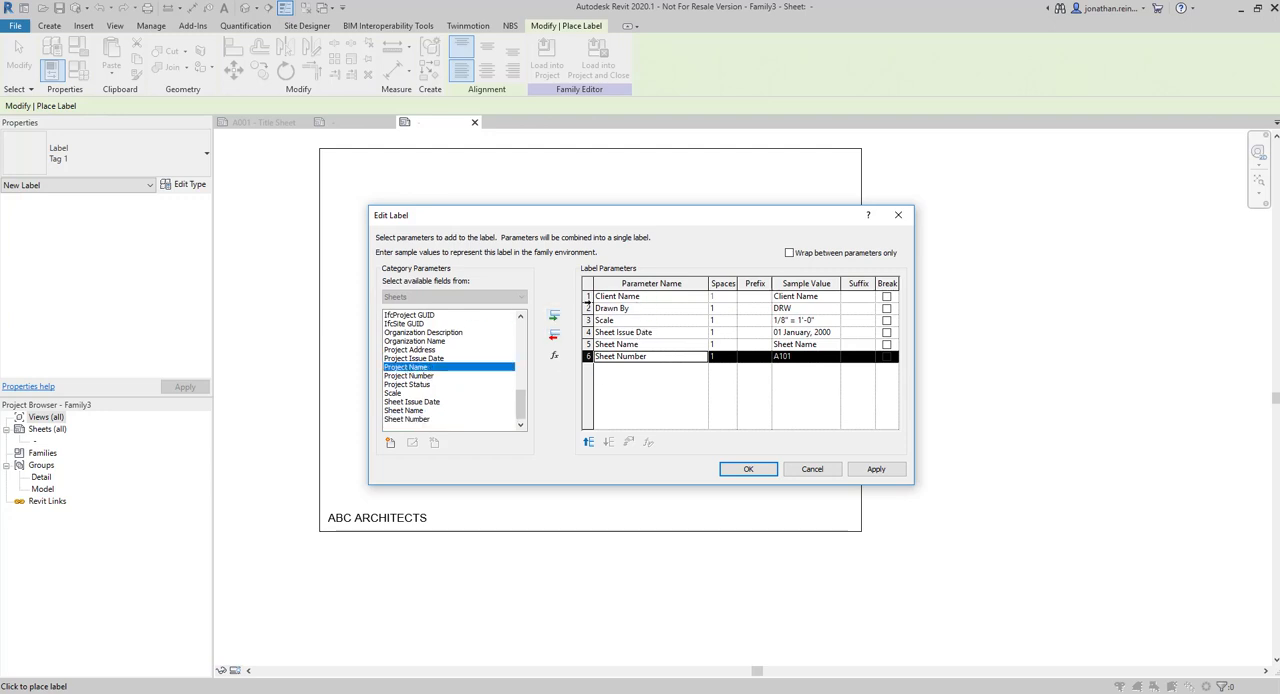
{"action": "left_click", "coordinate": [554, 317]}
{"action": "left_click", "coordinate": [588, 442]}
{"action": "left_click", "coordinate": [588, 442]}
{"action": "left_click", "coordinate": [588, 442]}
{"action": "left_click", "coordinate": [588, 442]}
{"action": "left_click", "coordinate": [588, 442]}
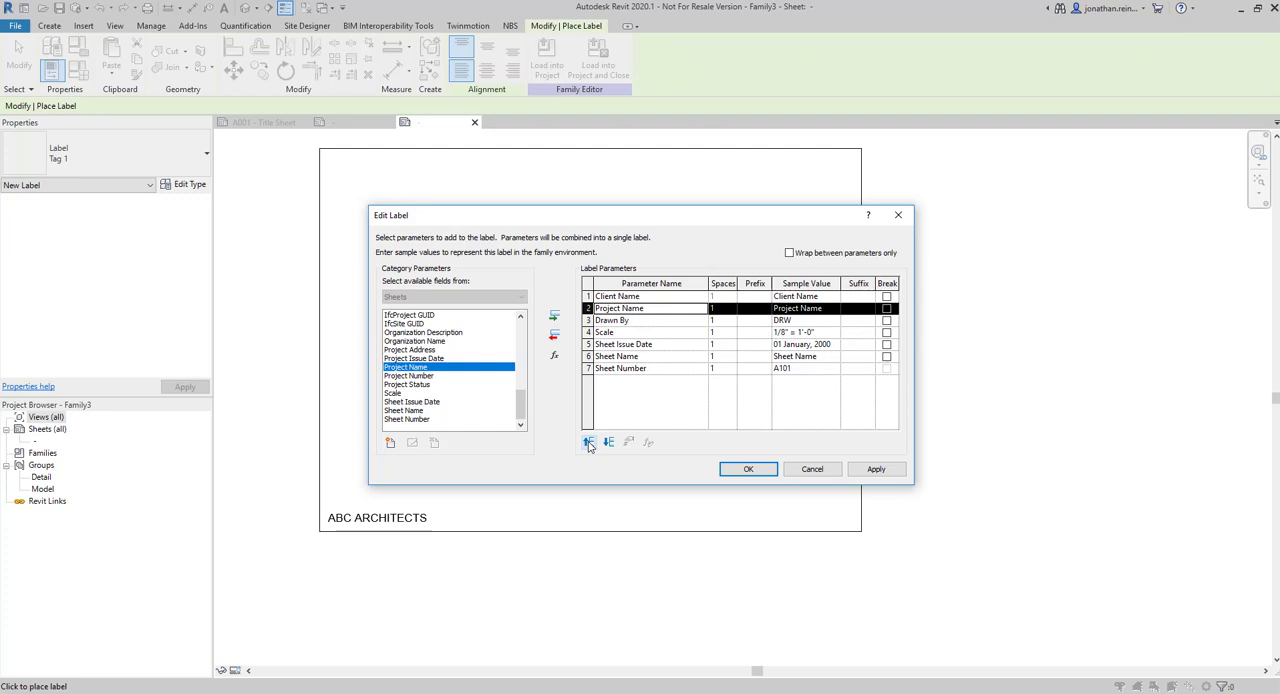
{"action": "left_click", "coordinate": [588, 442]}
{"action": "left_click", "coordinate": [609, 443]}
{"action": "left_click", "coordinate": [877, 470]}
{"action": "left_click", "coordinate": [748, 469]}
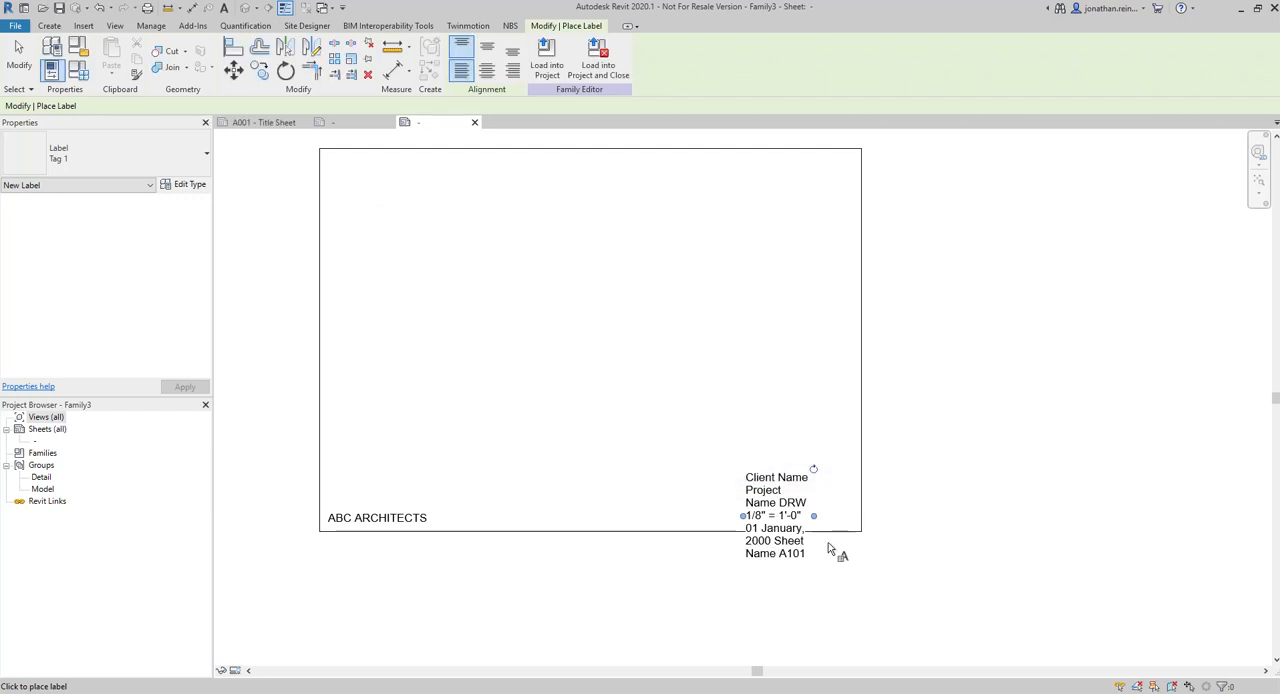
Widen the placed label by extending its left edge toward the company text, and finish label placement
{"action": "scroll", "coordinate": [825, 545], "scroll_direction": "up", "scroll_amount": 2}
{"action": "left_click_drag", "start_coordinate": [718, 512], "coordinate": [543, 517]}
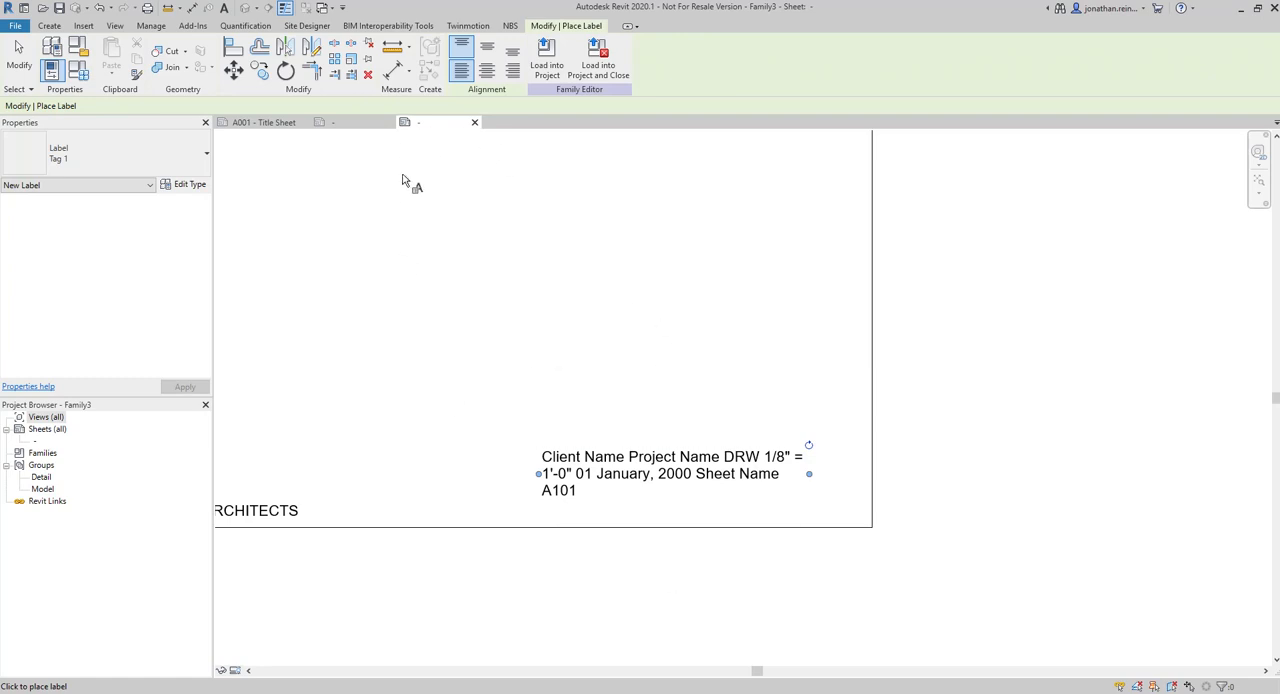
{"action": "key", "text": "Escape"}
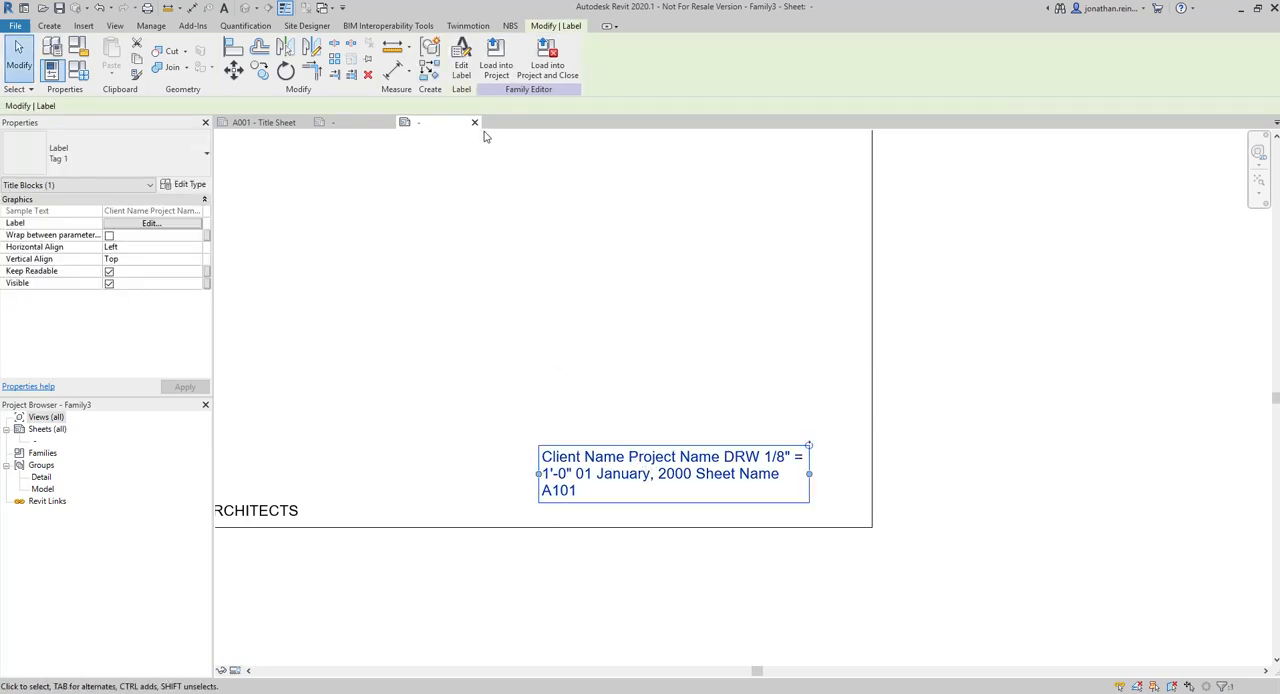
Edit the label to add a line break after every parameter from Client Name to Sheet Name
{"action": "left_click", "coordinate": [461, 62]}
{"action": "left_click", "coordinate": [886, 297]}
{"action": "left_click", "coordinate": [886, 309]}
{"action": "left_click", "coordinate": [886, 321]}
{"action": "left_click", "coordinate": [886, 333]}
{"action": "left_click", "coordinate": [886, 345]}
{"action": "left_click", "coordinate": [875, 469]}
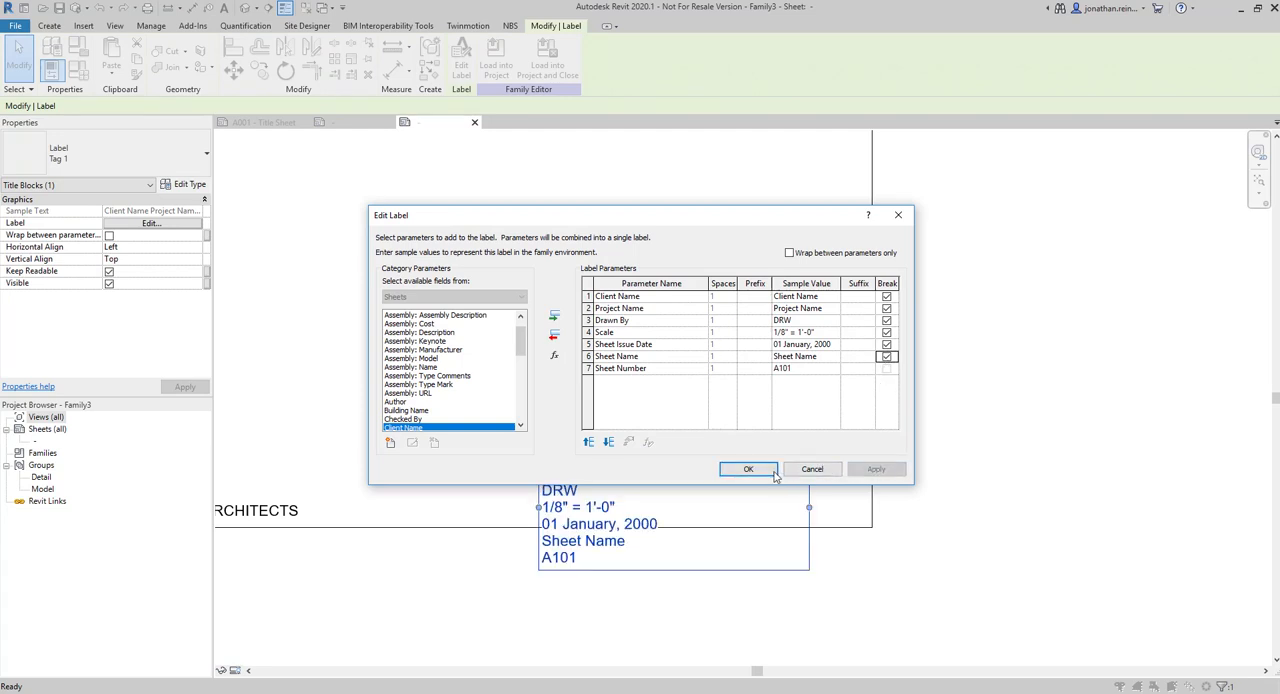
{"action": "left_click", "coordinate": [748, 469]}
Move the label inside the border's lower-right corner and narrow its box to fit the text
{"action": "left_click_drag", "start_coordinate": [809, 507], "coordinate": [892, 508]}
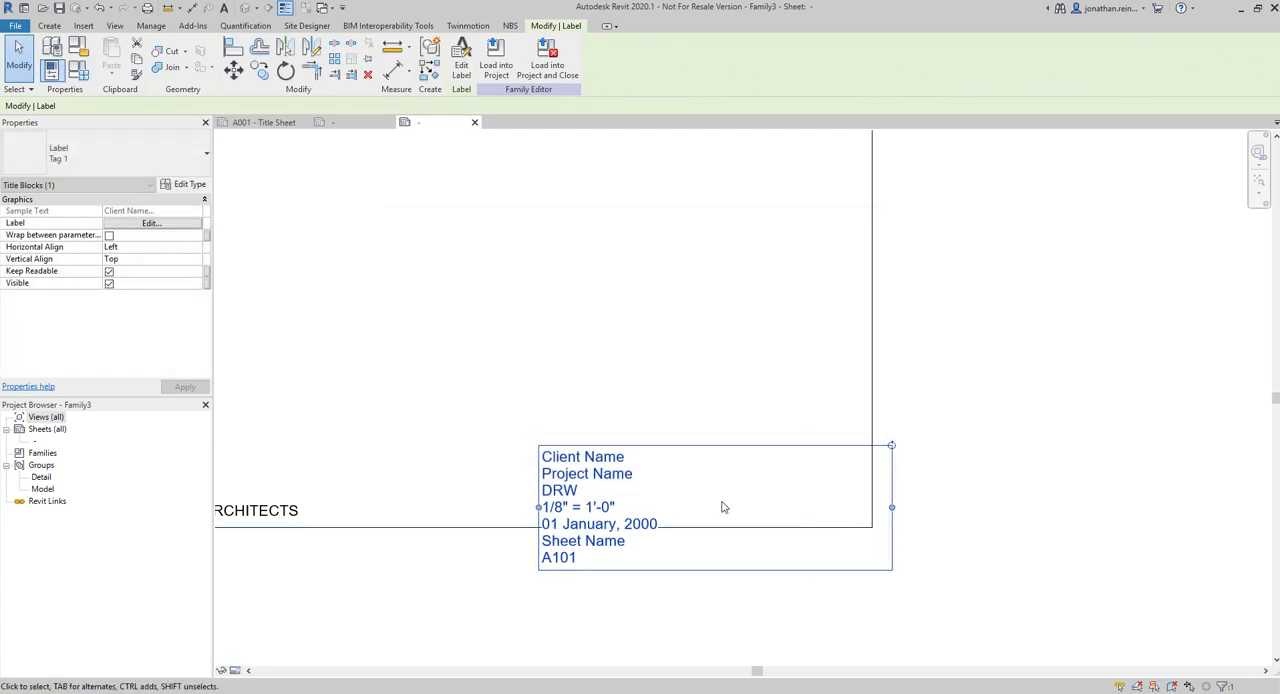
{"action": "scroll", "coordinate": [820, 485], "scroll_direction": "down", "scroll_amount": 2}
{"action": "left_click_drag", "start_coordinate": [648, 490], "coordinate": [774, 460]}
{"action": "left_click_drag", "start_coordinate": [974, 473], "coordinate": [825, 485]}
{"action": "scroll", "coordinate": [791, 491], "scroll_direction": "up", "scroll_amount": 2}
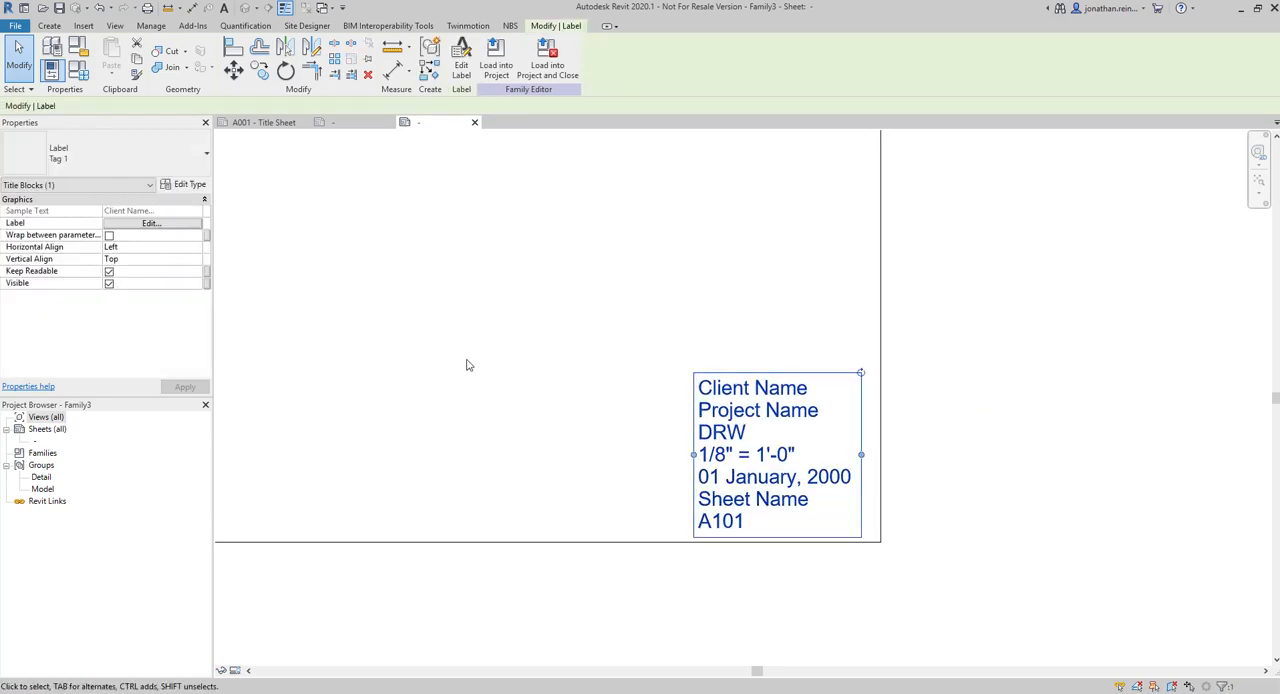
Open the label's type properties and set the text size to 2.5 mm
{"action": "middle_click_drag", "start_coordinate": [436, 318], "coordinate": [452, 325]}
{"action": "middle_click_drag", "start_coordinate": [379, 214], "coordinate": [470, 312]}
{"action": "left_click", "coordinate": [127, 155]}
{"action": "left_click", "coordinate": [137, 157]}
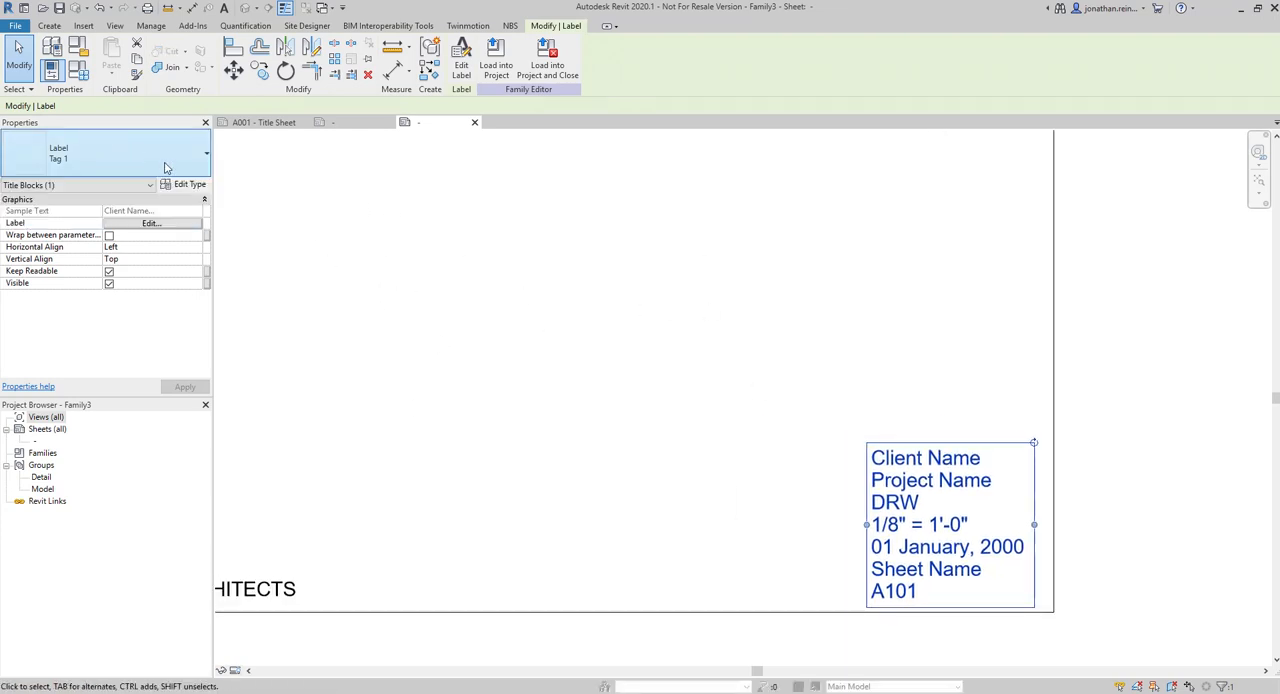
{"action": "left_click", "coordinate": [196, 186]}
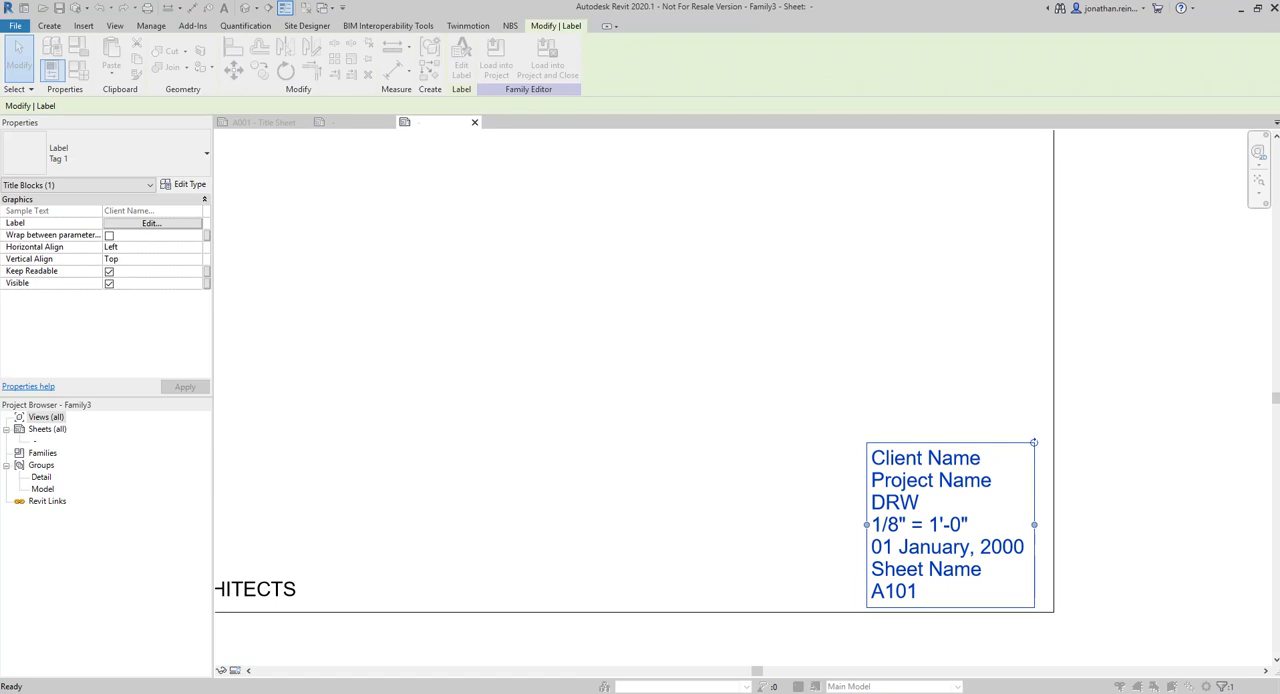
{"action": "left_click_drag", "start_coordinate": [1279, 10], "coordinate": [356, 67]}
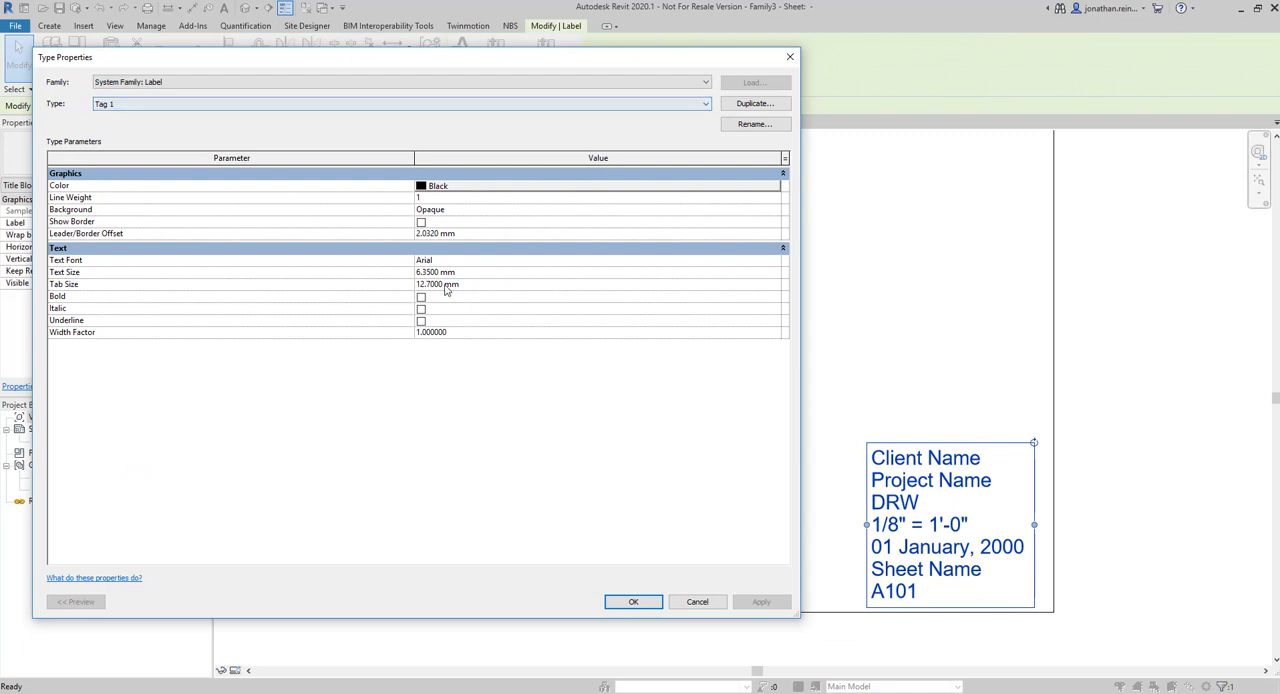
{"action": "double_click", "coordinate": [436, 272]}
{"action": "type", "text": "2"}
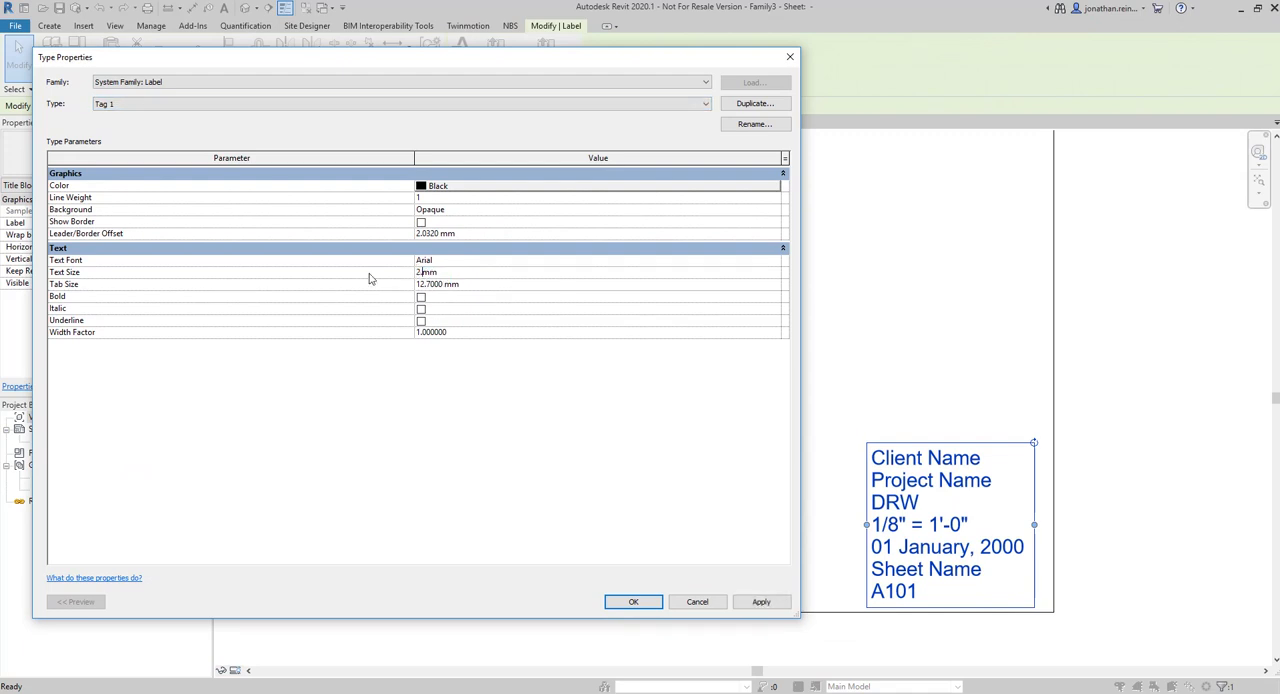
Set the label type's text font to Arial Rounded MT Bold and apply the type changes
{"action": "left_click", "coordinate": [783, 263]}
{"action": "left_click", "coordinate": [776, 261]}
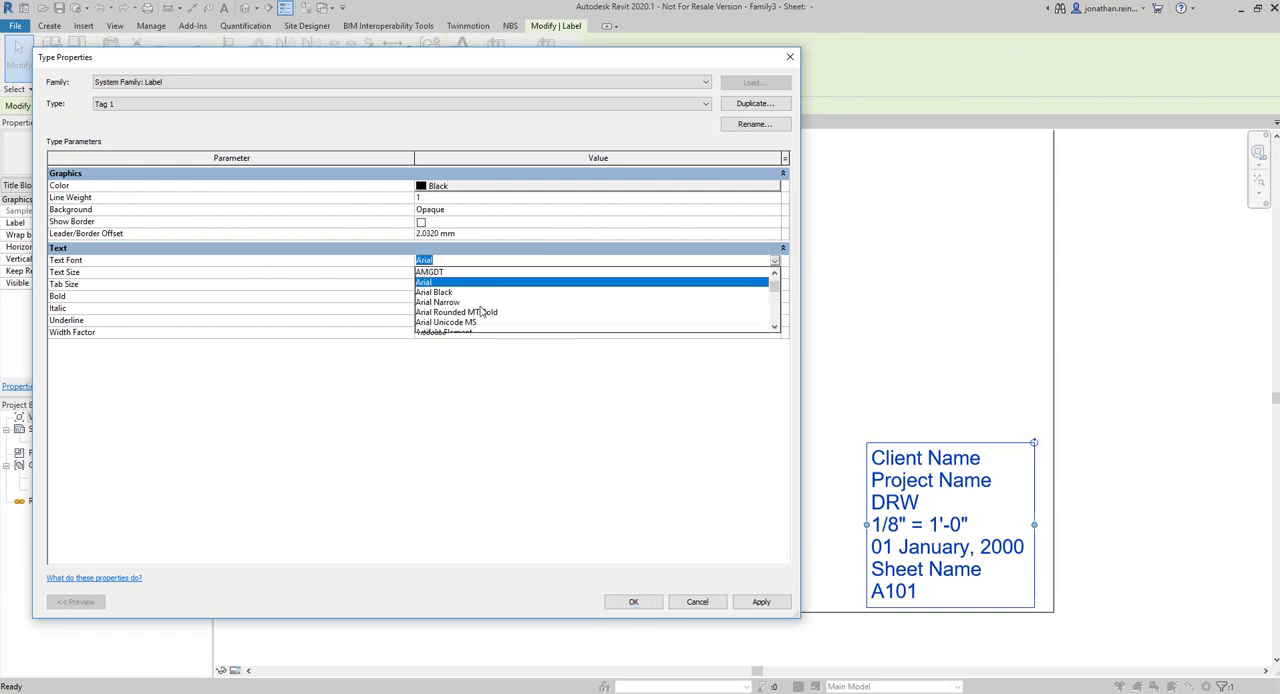
{"action": "scroll", "coordinate": [481, 312], "scroll_direction": "down", "scroll_amount": 1}
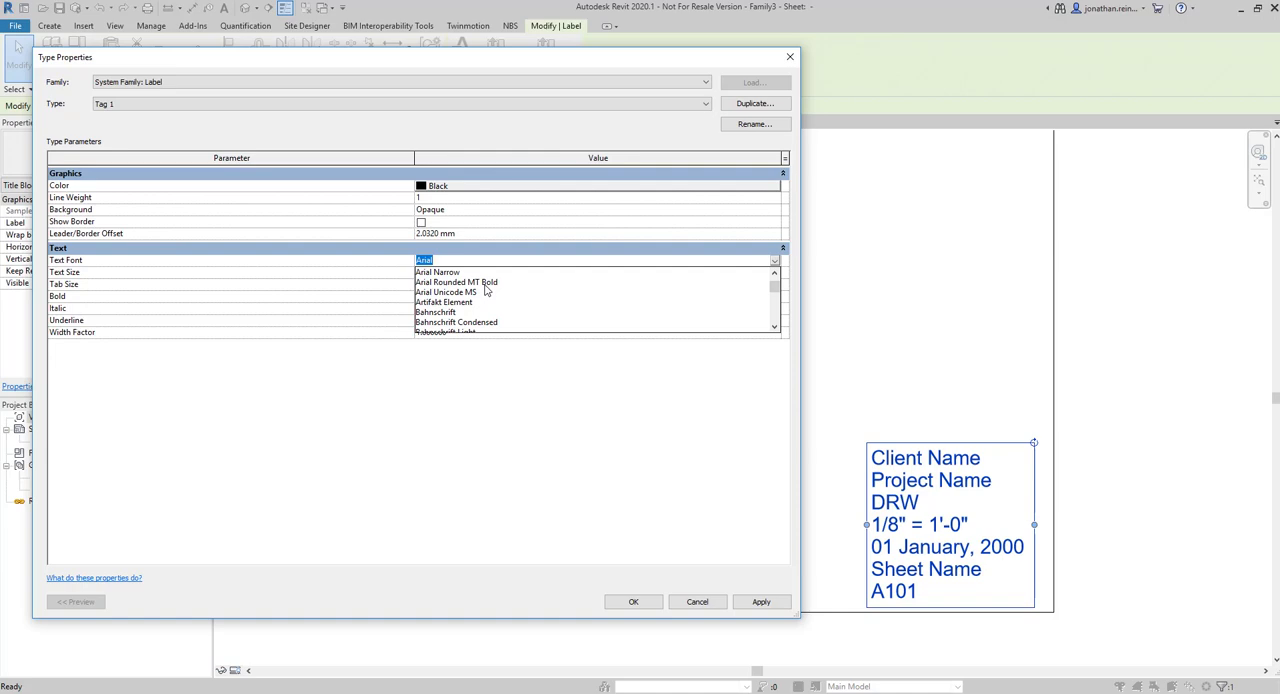
{"action": "left_click", "coordinate": [484, 284]}
{"action": "left_click", "coordinate": [761, 601]}
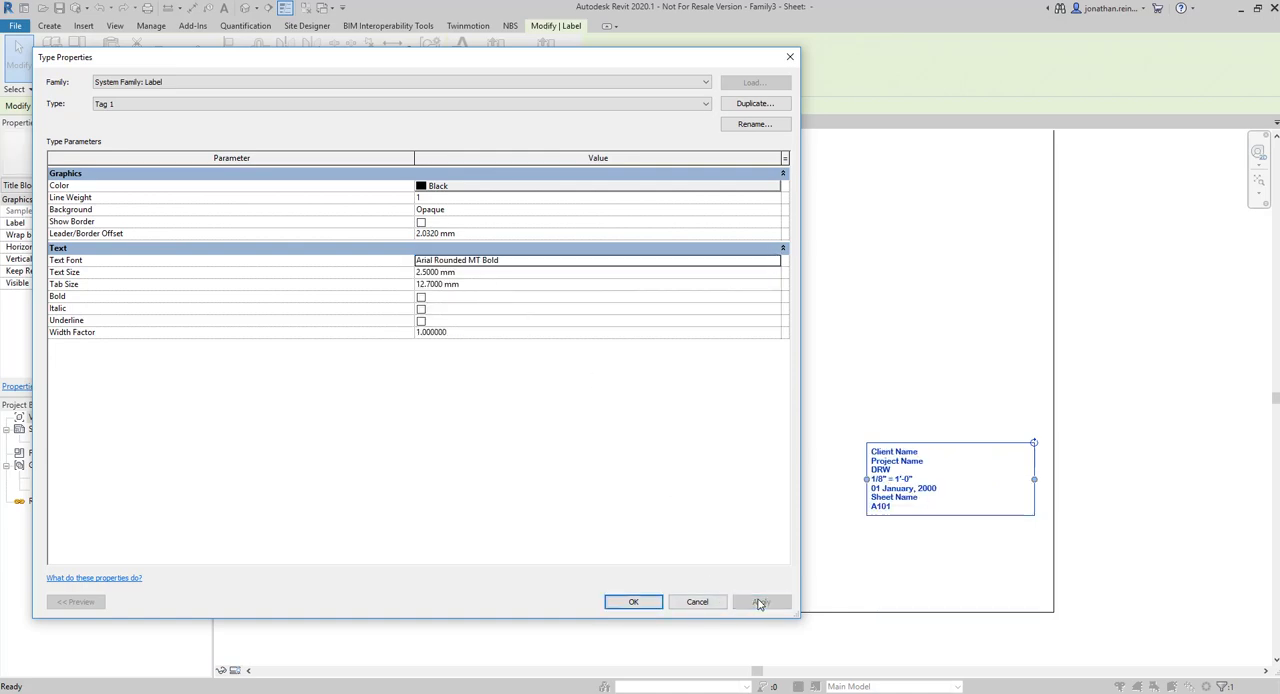
{"action": "left_click", "coordinate": [656, 605]}
Move the resized label down so it sits just above the border's bottom edge in the lower-right corner
{"action": "left_click_drag", "start_coordinate": [890, 486], "coordinate": [900, 575]}
{"action": "left_click", "coordinate": [813, 430]}
{"action": "middle_click_drag", "start_coordinate": [796, 417], "coordinate": [766, 410]}
{"action": "scroll", "coordinate": [768, 480], "scroll_direction": "up", "scroll_amount": 3}
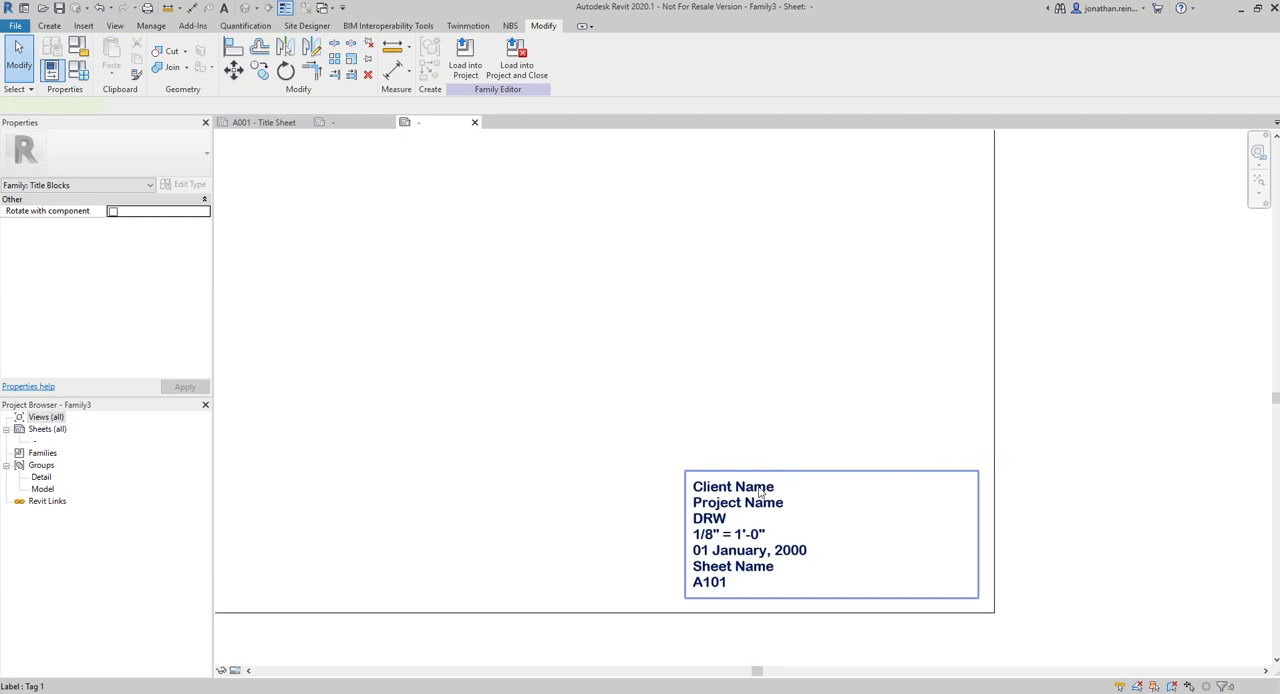
{"action": "left_click", "coordinate": [763, 488]}
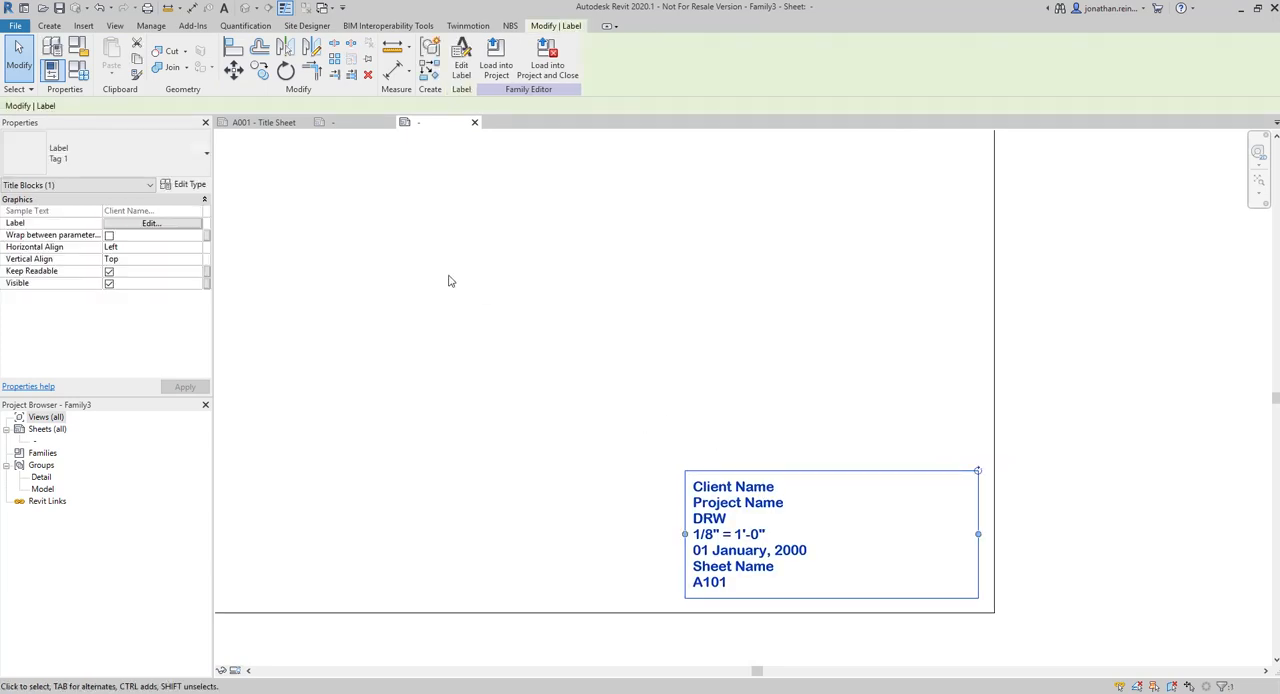
Draw a rectangle about 77 mm wide around the label, just inside the border's lower-right corner
{"action": "left_click", "coordinate": [50, 26]}
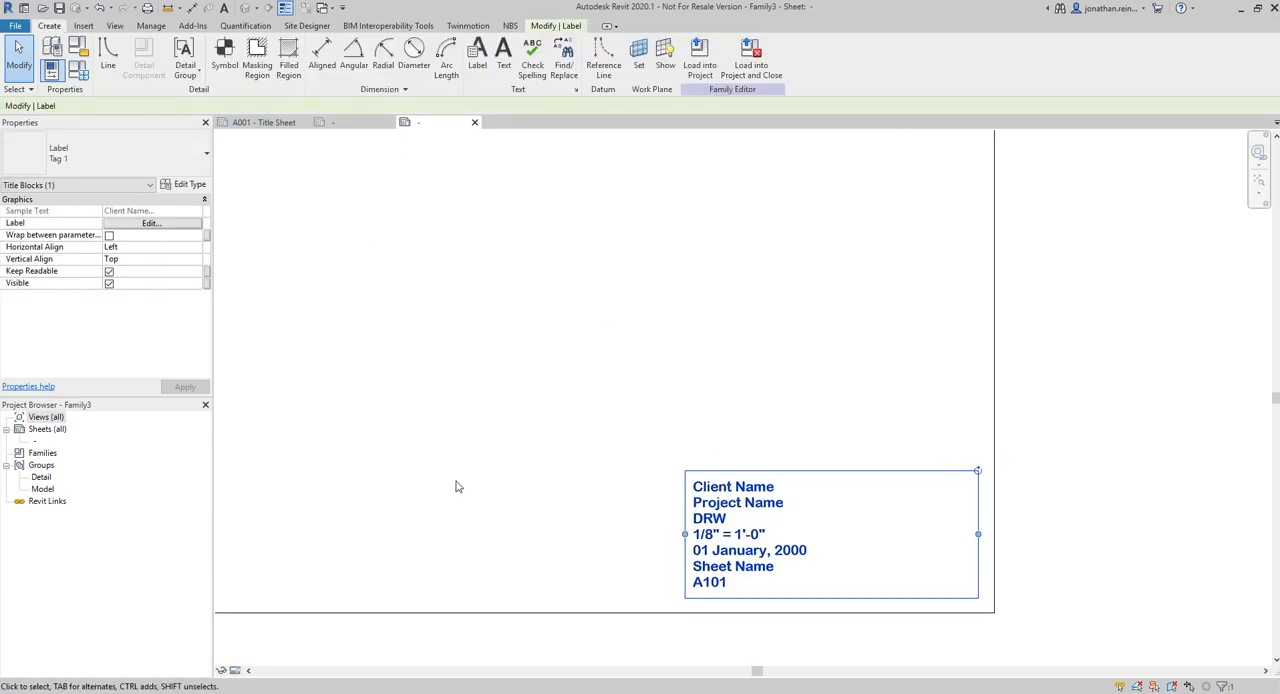
{"action": "left_click", "coordinate": [108, 52]}
{"action": "left_click", "coordinate": [471, 44]}
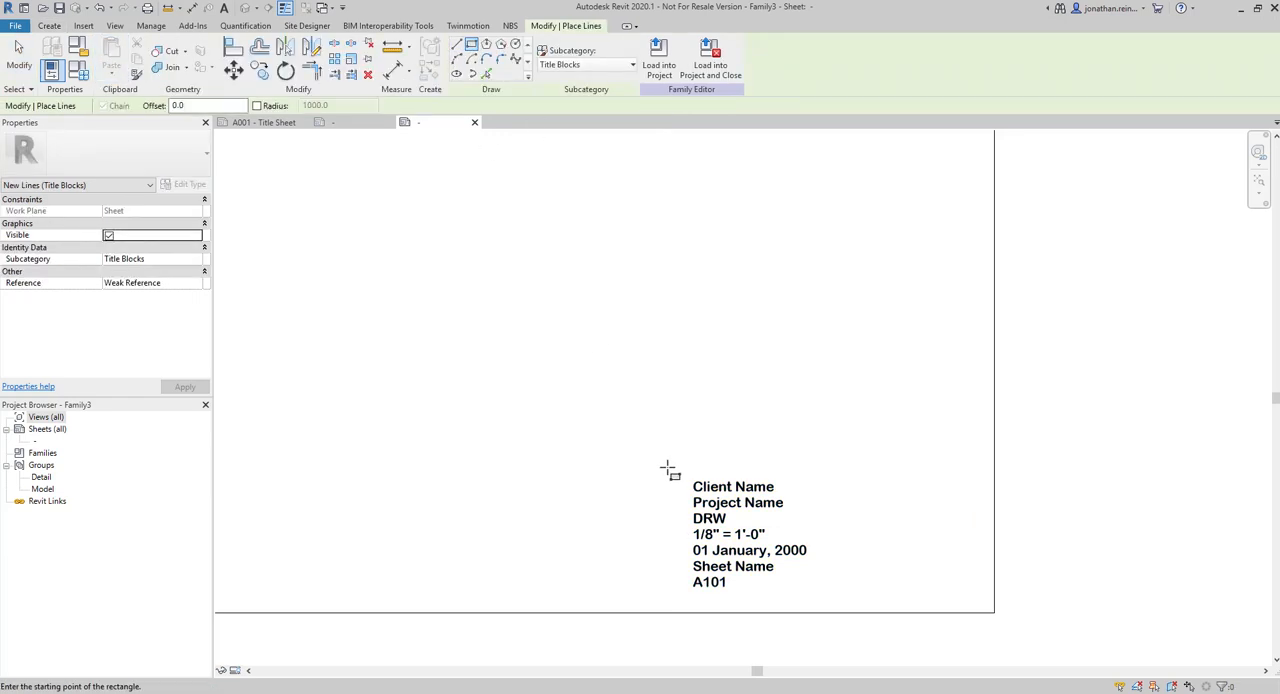
{"action": "left_click", "coordinate": [680, 471]}
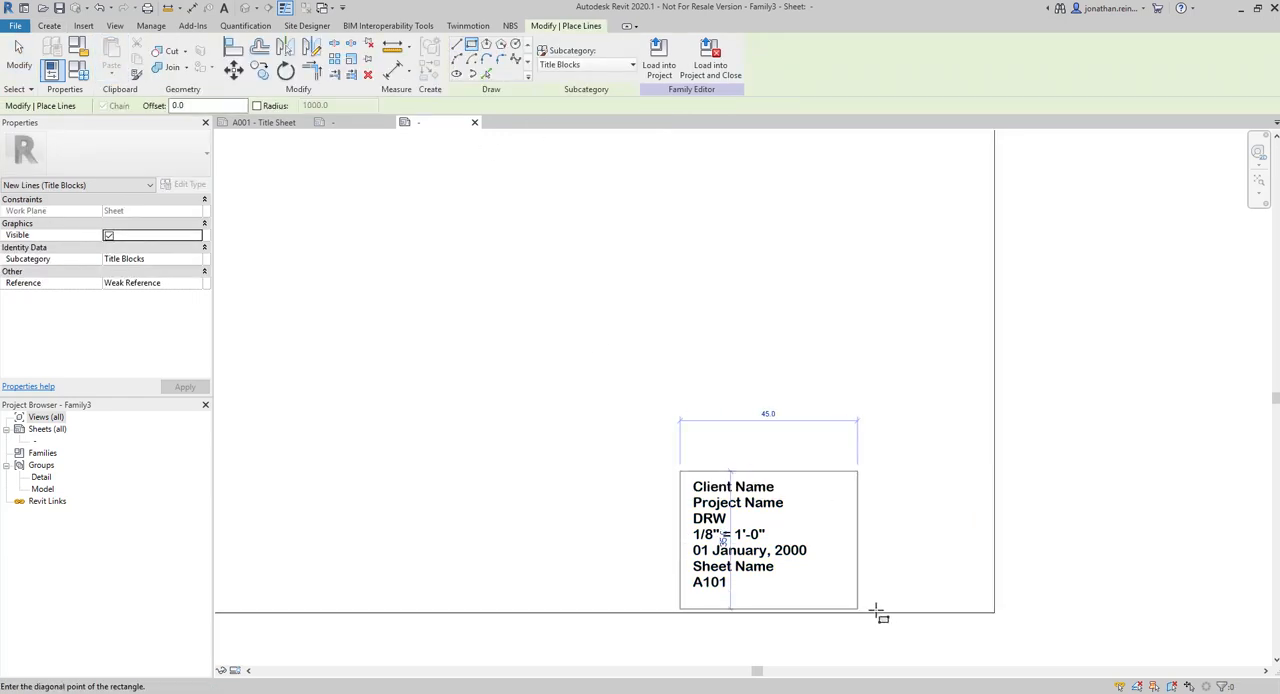
{"action": "left_click", "coordinate": [984, 598]}
Draw a horizontal line across the full width of the label rectangle, between Client Name and Project Name
{"action": "middle_click_drag", "start_coordinate": [932, 569], "coordinate": [666, 466]}
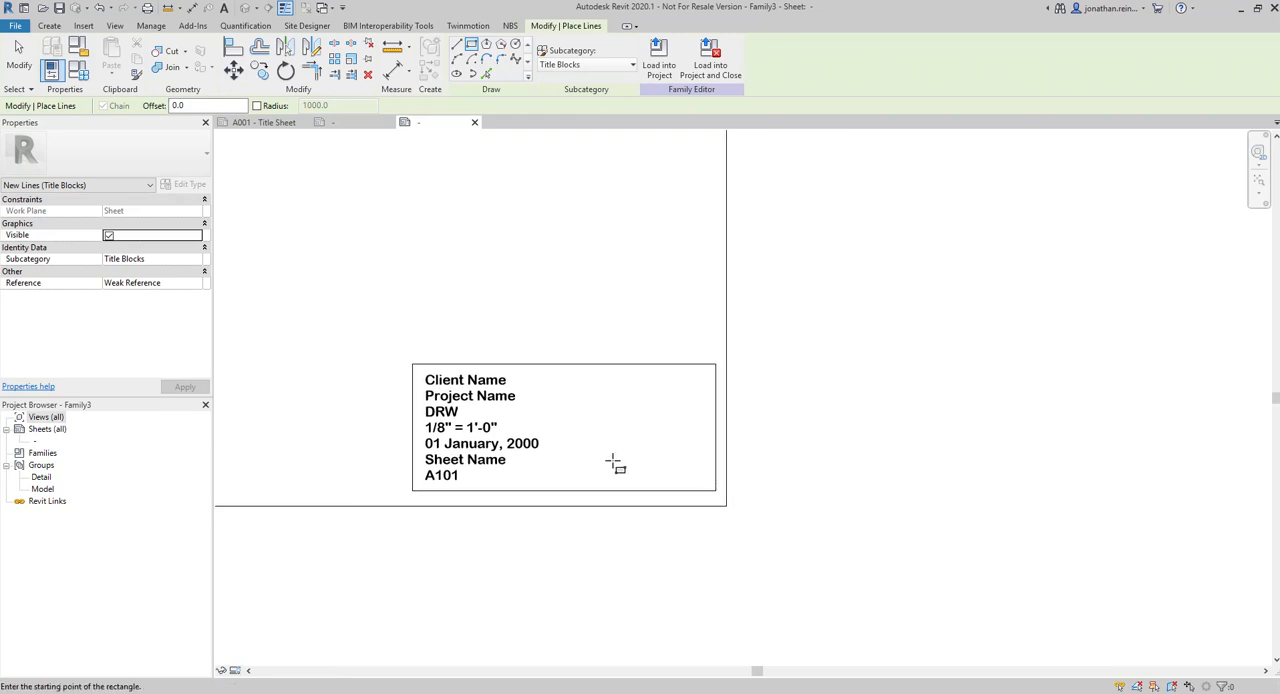
{"action": "scroll", "coordinate": [640, 460], "scroll_direction": "up", "scroll_amount": 2}
{"action": "left_click", "coordinate": [456, 45]}
{"action": "scroll", "coordinate": [368, 382], "scroll_direction": "up", "scroll_amount": 1}
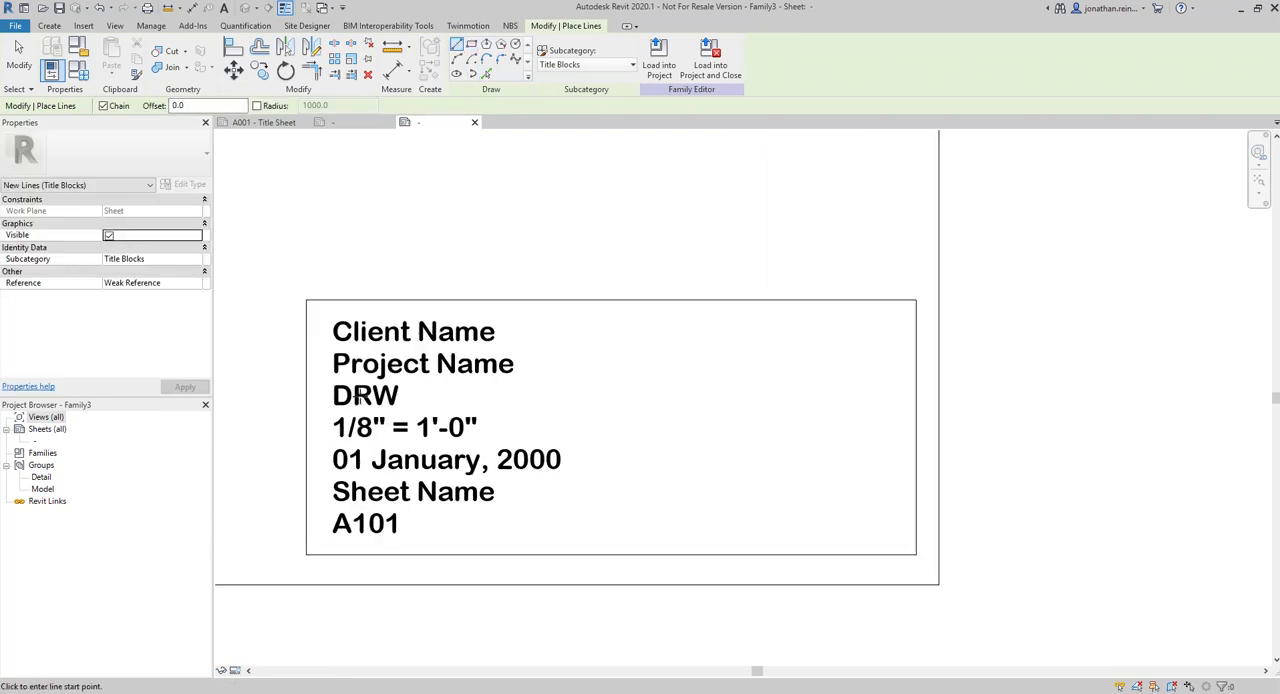
{"action": "left_click", "coordinate": [305, 348]}
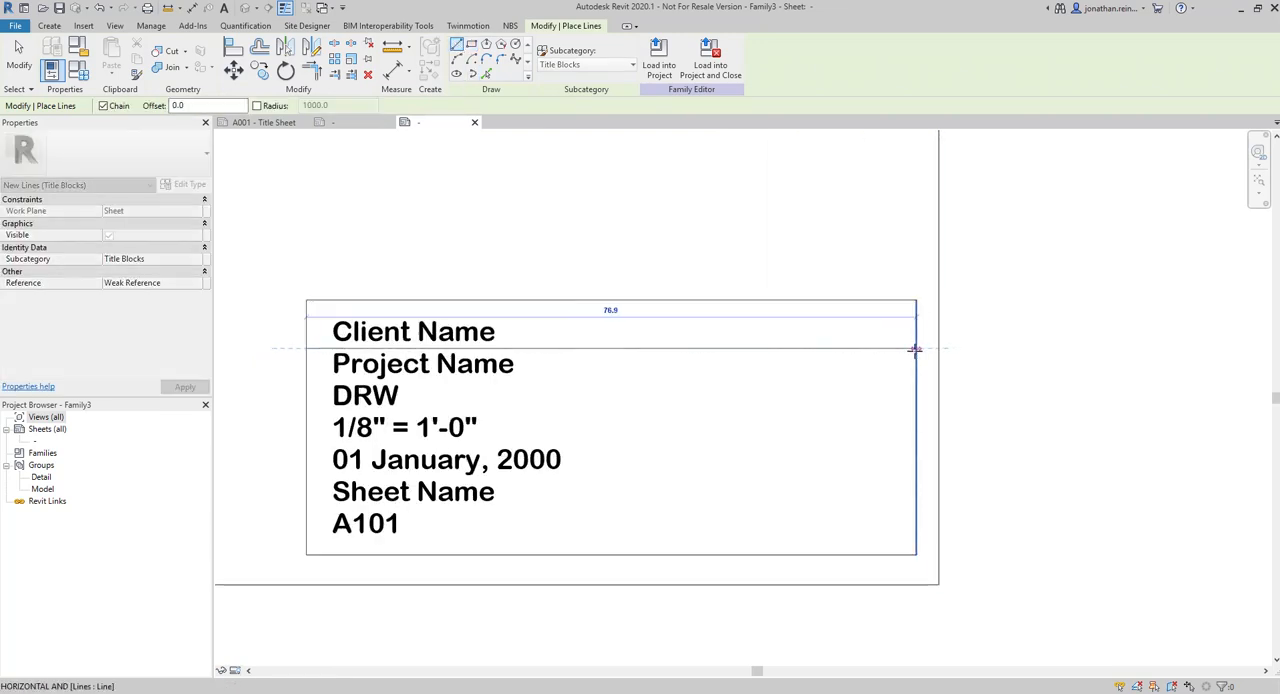
{"action": "left_click", "coordinate": [915, 348]}
{"action": "key", "text": "Escape"}
{"action": "key", "text": "Escape"}
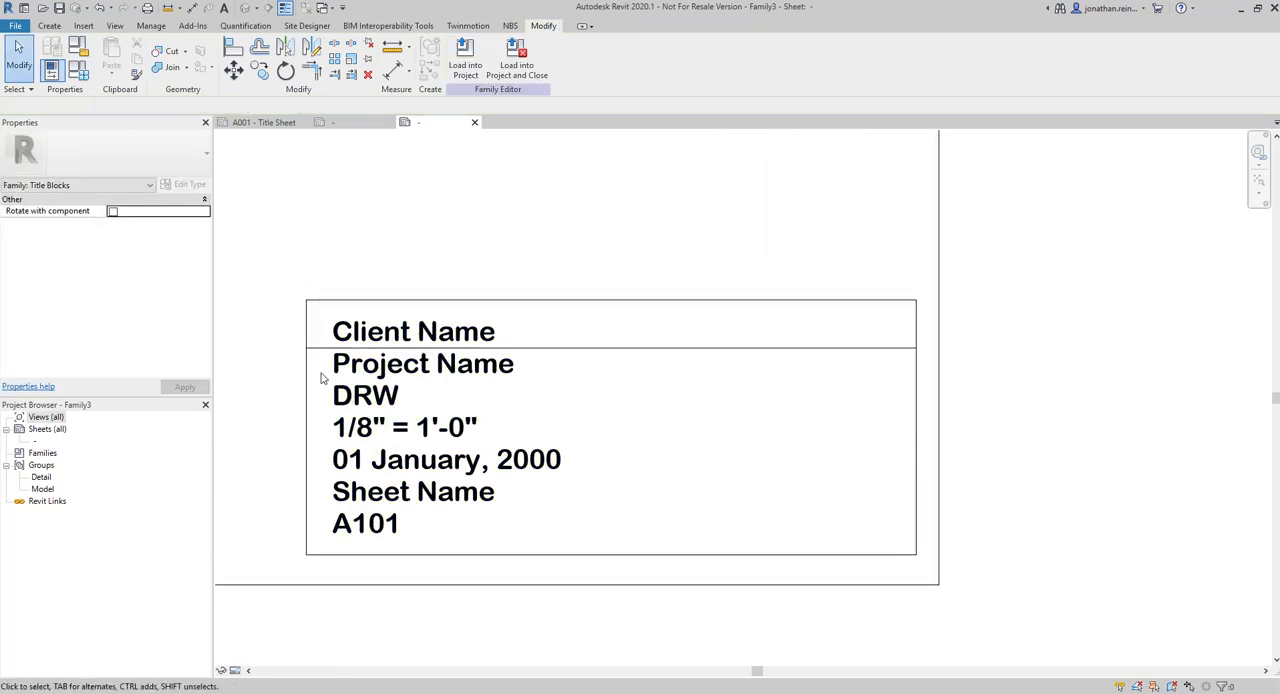
Copy the horizontal divider line repeatedly down the label box, placing one line between every pair of neighbouring text rows
{"action": "left_click", "coordinate": [563, 349]}
{"action": "left_click", "coordinate": [260, 69]}
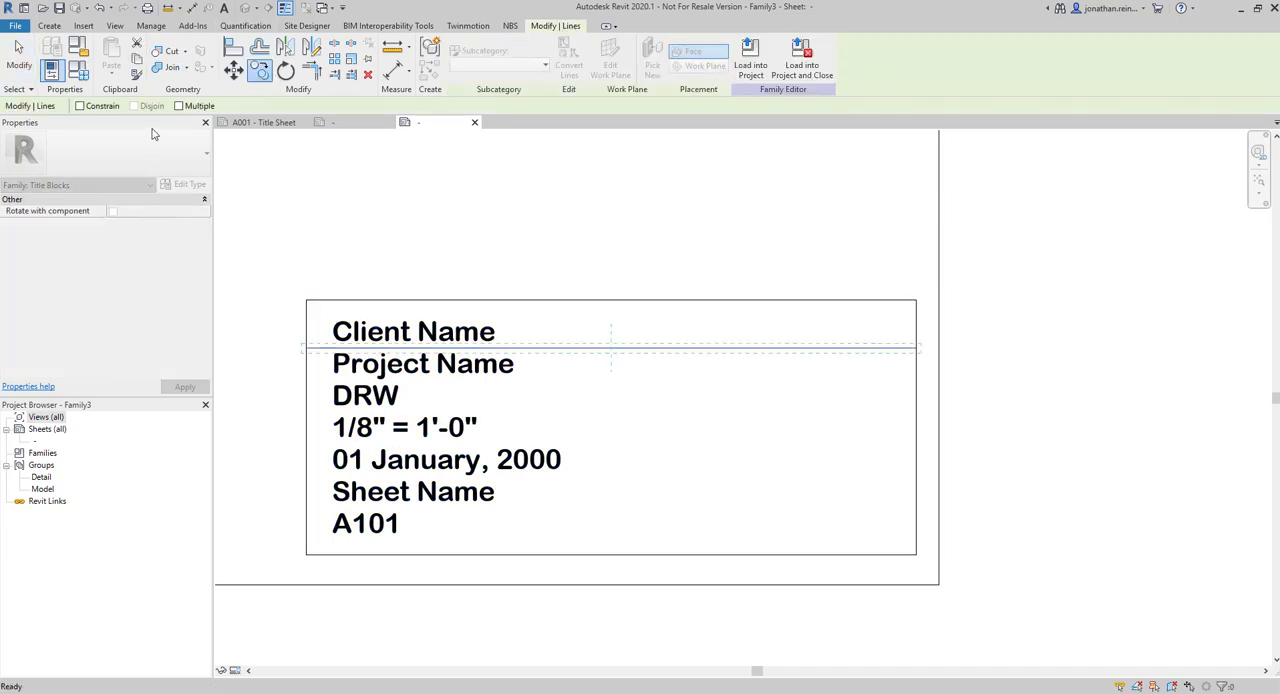
{"action": "left_click", "coordinate": [567, 349]}
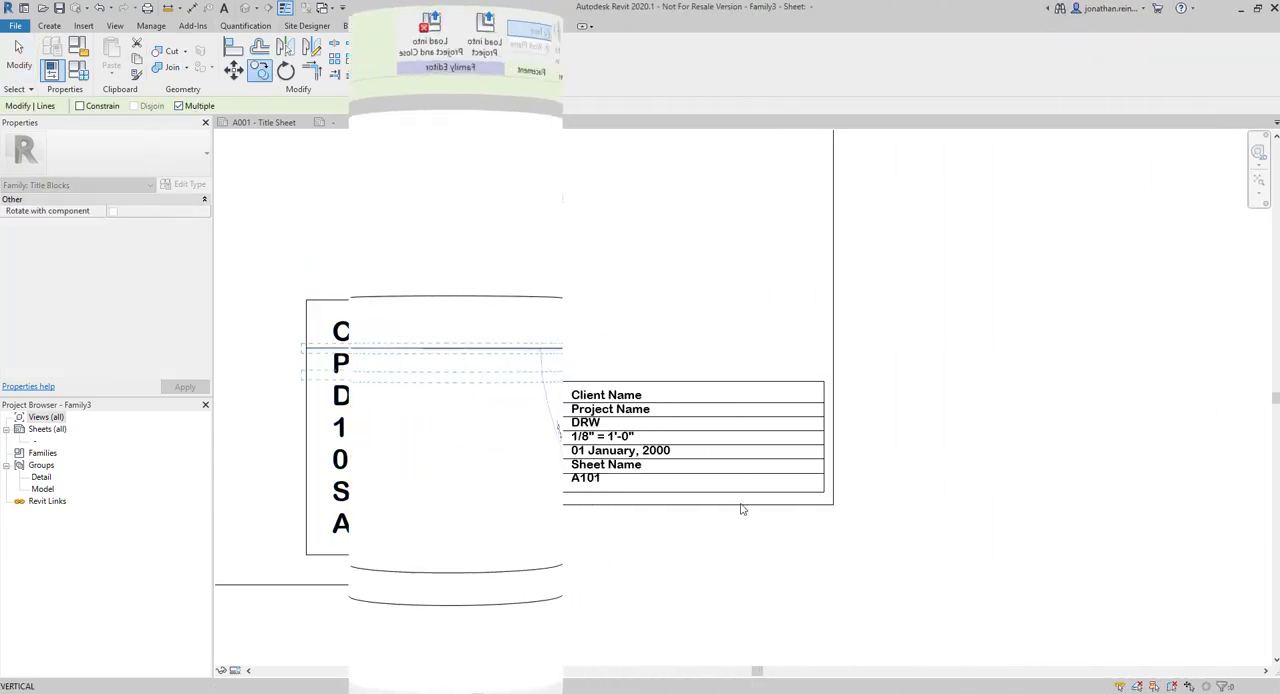
{"action": "left_click", "coordinate": [555, 477]}
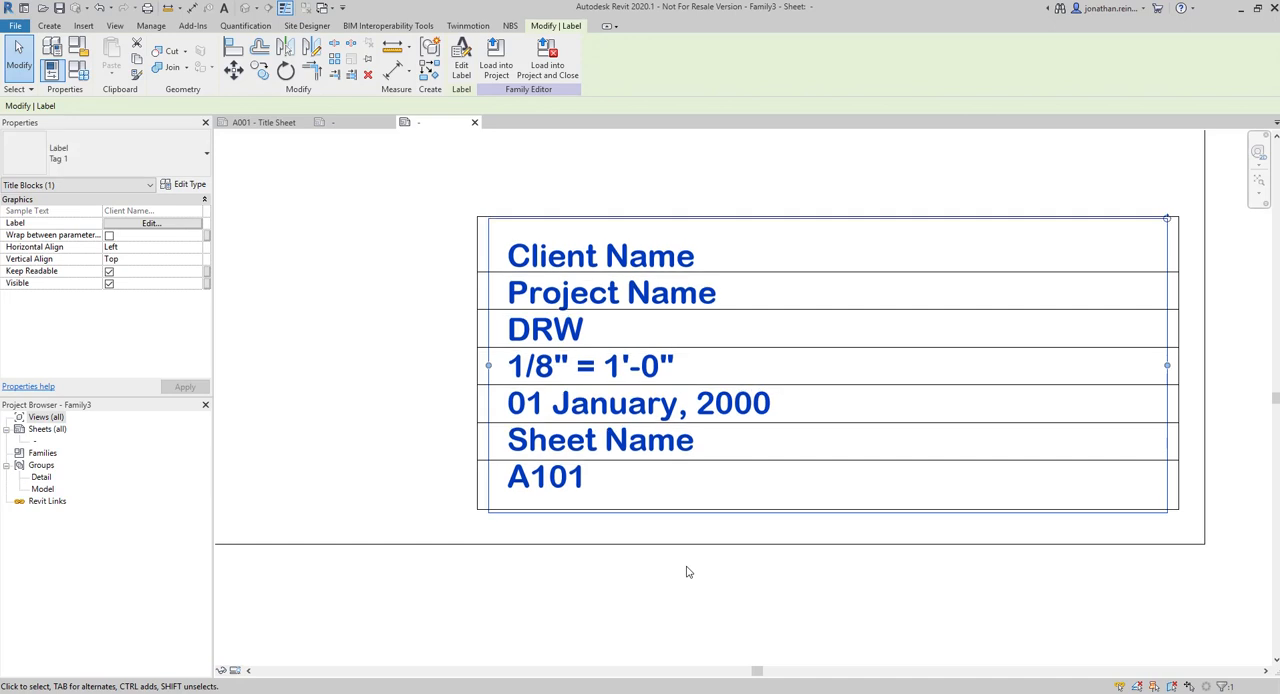
Load the finished title block family into rac_basic_sample_project.rvt
{"action": "scroll", "coordinate": [497, 528], "scroll_direction": "down", "scroll_amount": 3}
{"action": "left_click", "coordinate": [437, 306]}
{"action": "middle_click_drag", "start_coordinate": [437, 306], "coordinate": [516, 322]}
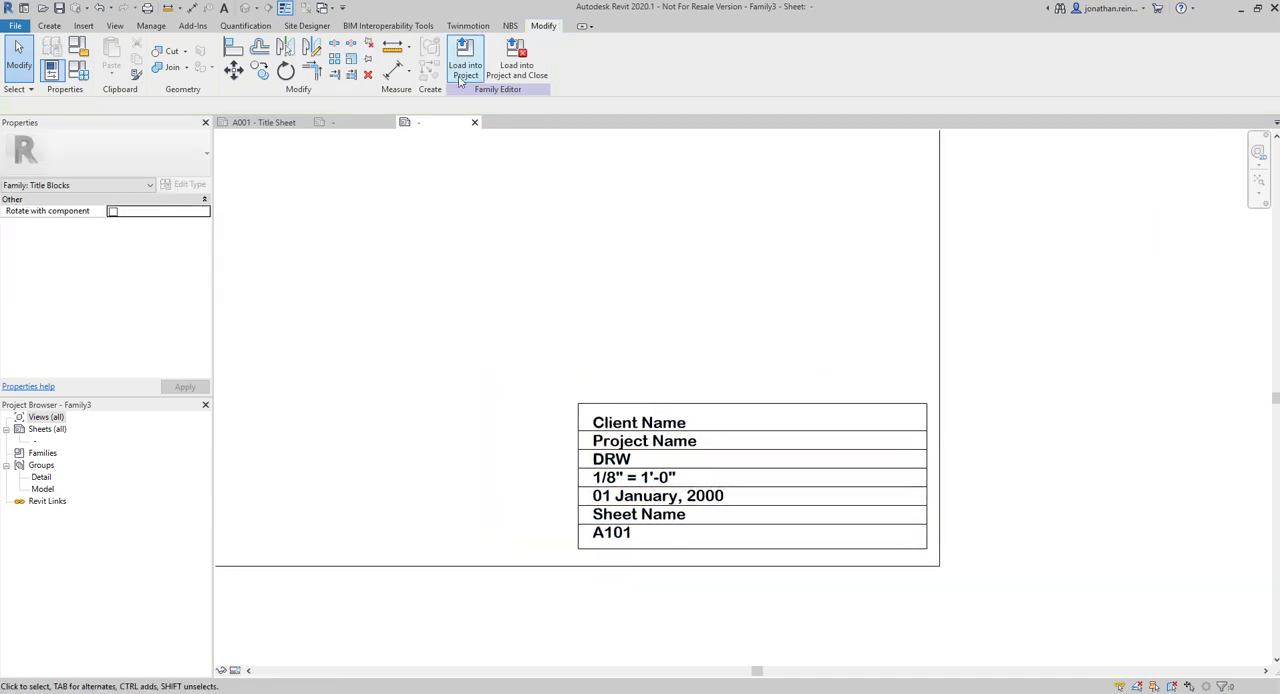
{"action": "scroll", "coordinate": [654, 451], "scroll_direction": "down", "scroll_amount": 6}
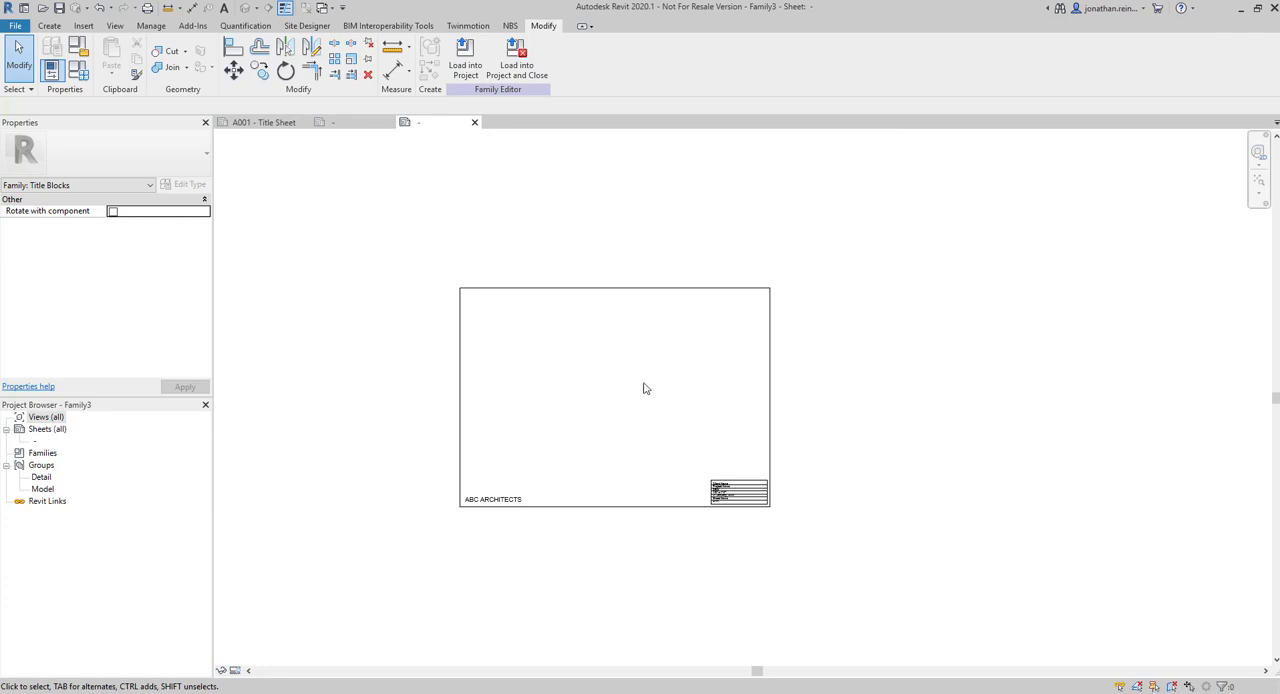
{"action": "scroll", "coordinate": [635, 408], "scroll_direction": "up", "scroll_amount": 2}
{"action": "left_click", "coordinate": [465, 58]}
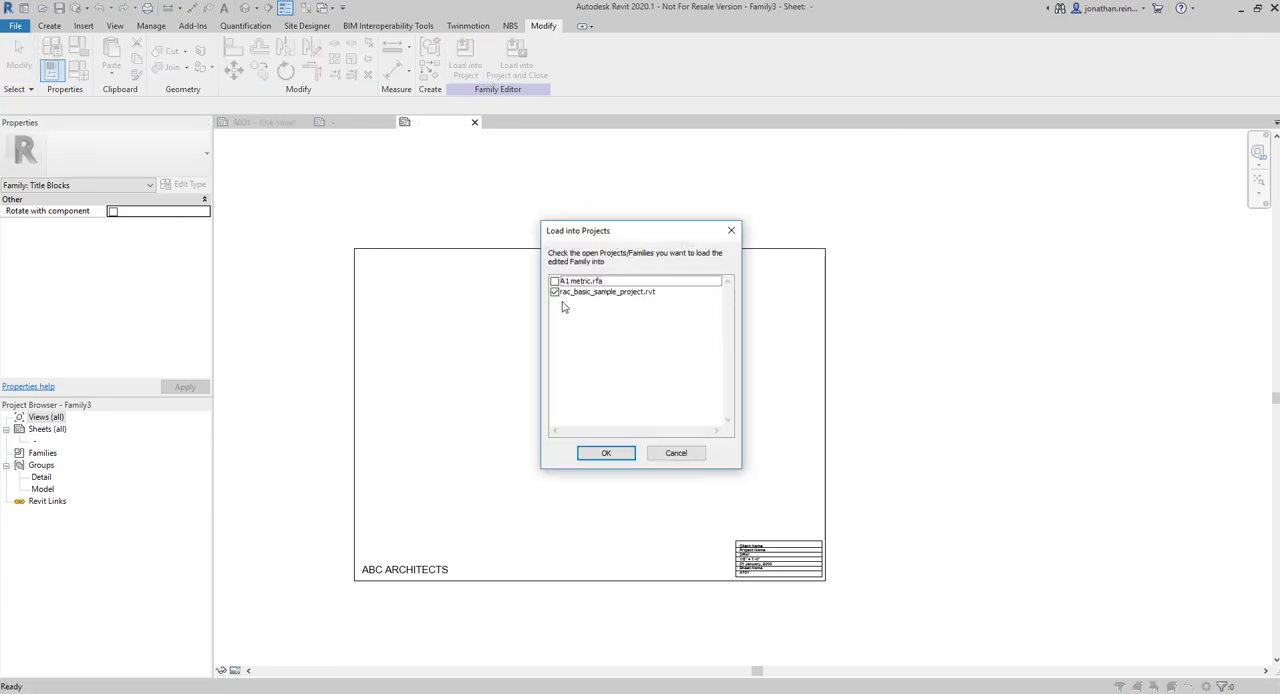
{"action": "left_click", "coordinate": [606, 454]}
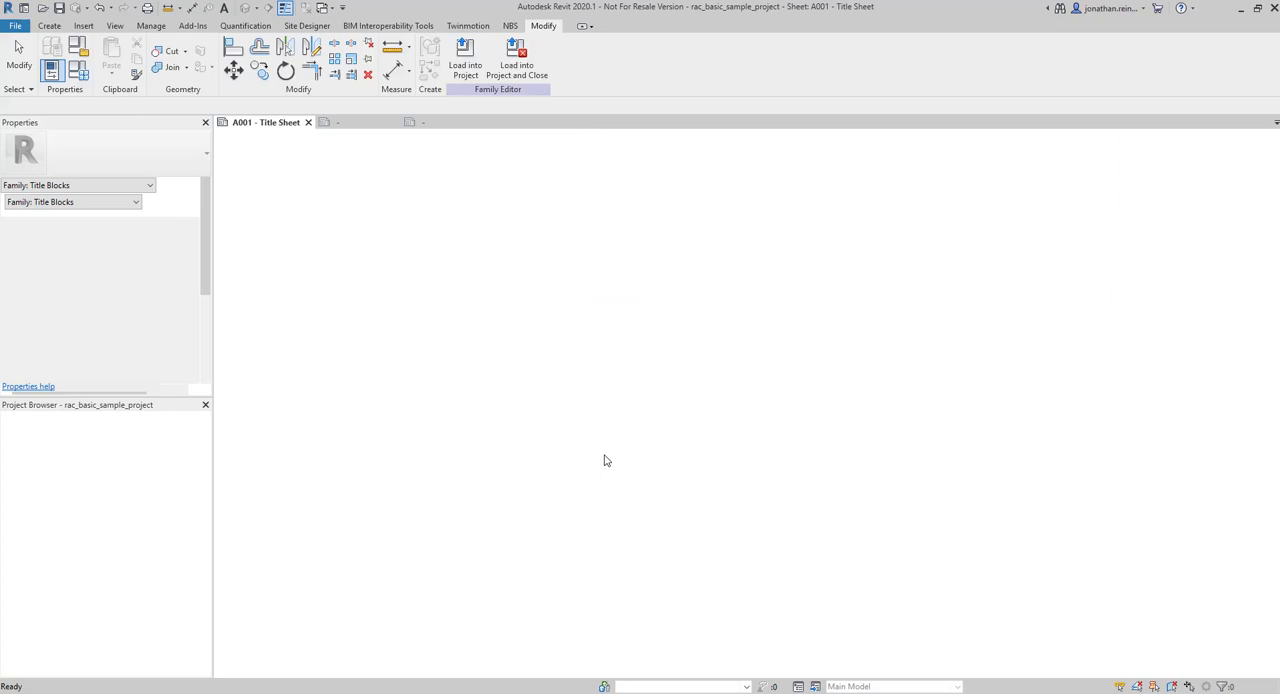
Place one instance of the loaded title block in the empty area beside the existing A001 title sheet
{"action": "scroll", "coordinate": [623, 458], "scroll_direction": "down", "scroll_amount": 5}
{"action": "scroll", "coordinate": [737, 500], "scroll_direction": "up", "scroll_amount": 3}
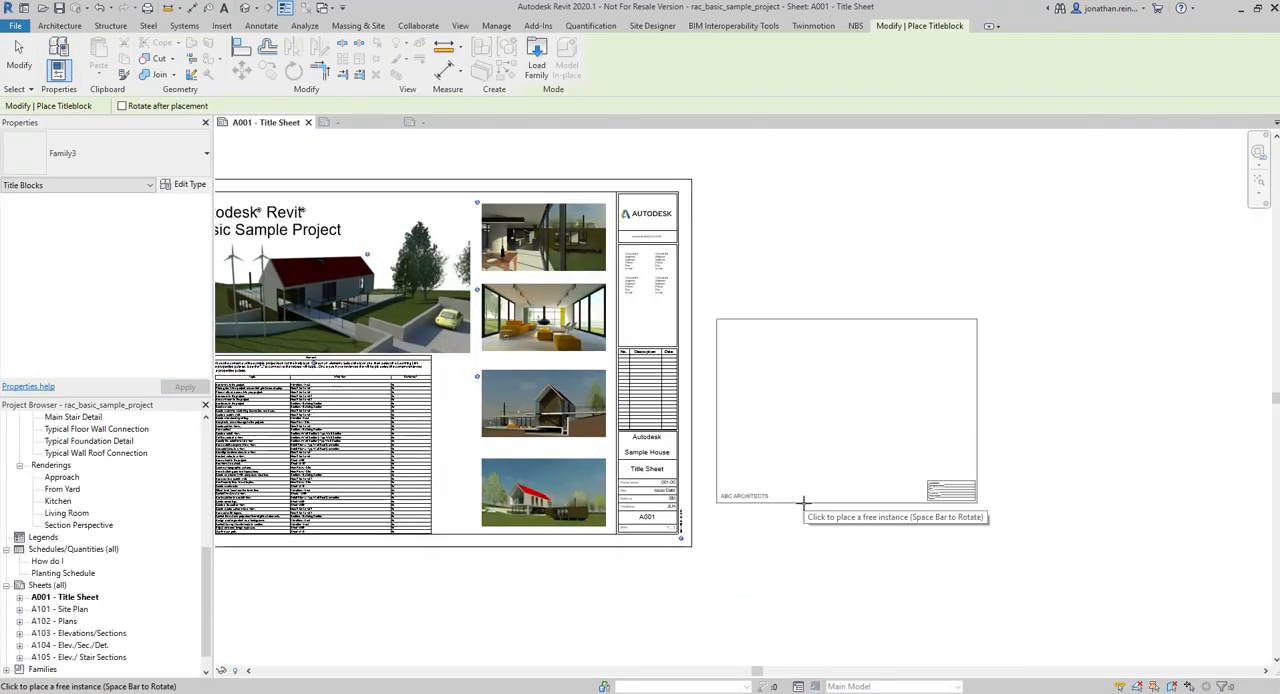
{"action": "left_click", "coordinate": [815, 505]}
{"action": "key", "text": "Escape"}
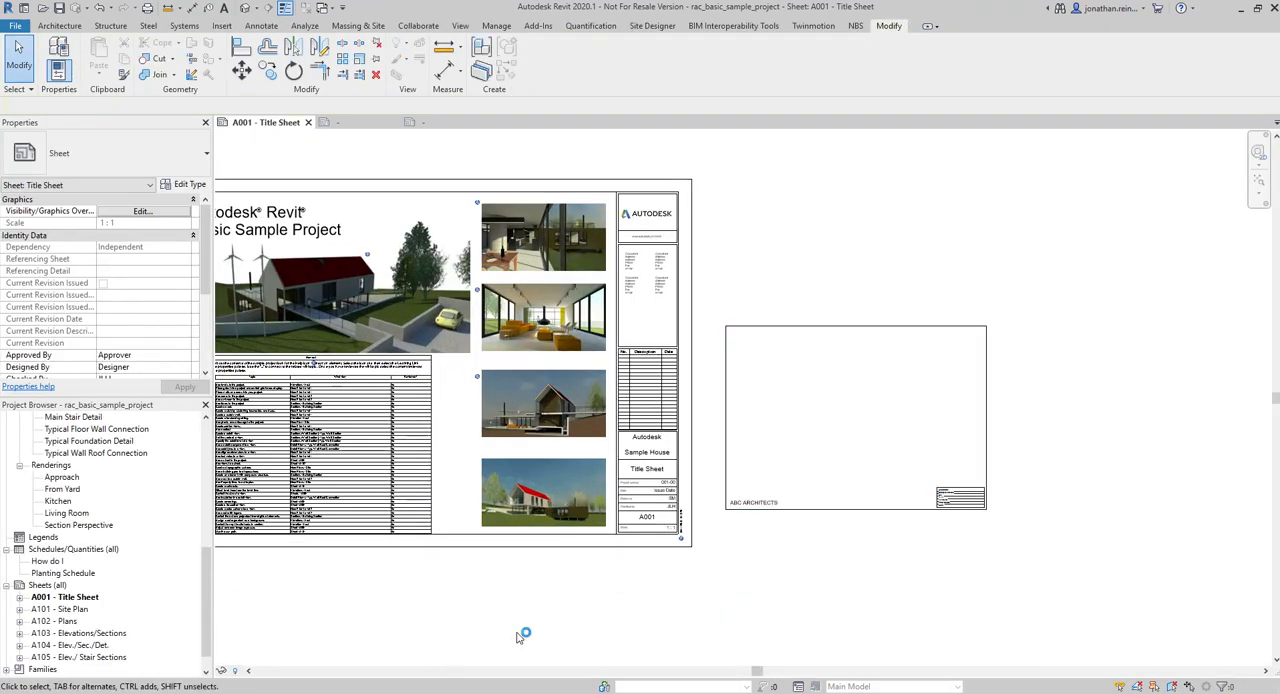
Rename the placed title block's family type to A3 Sheet
{"action": "left_click", "coordinate": [922, 510]}
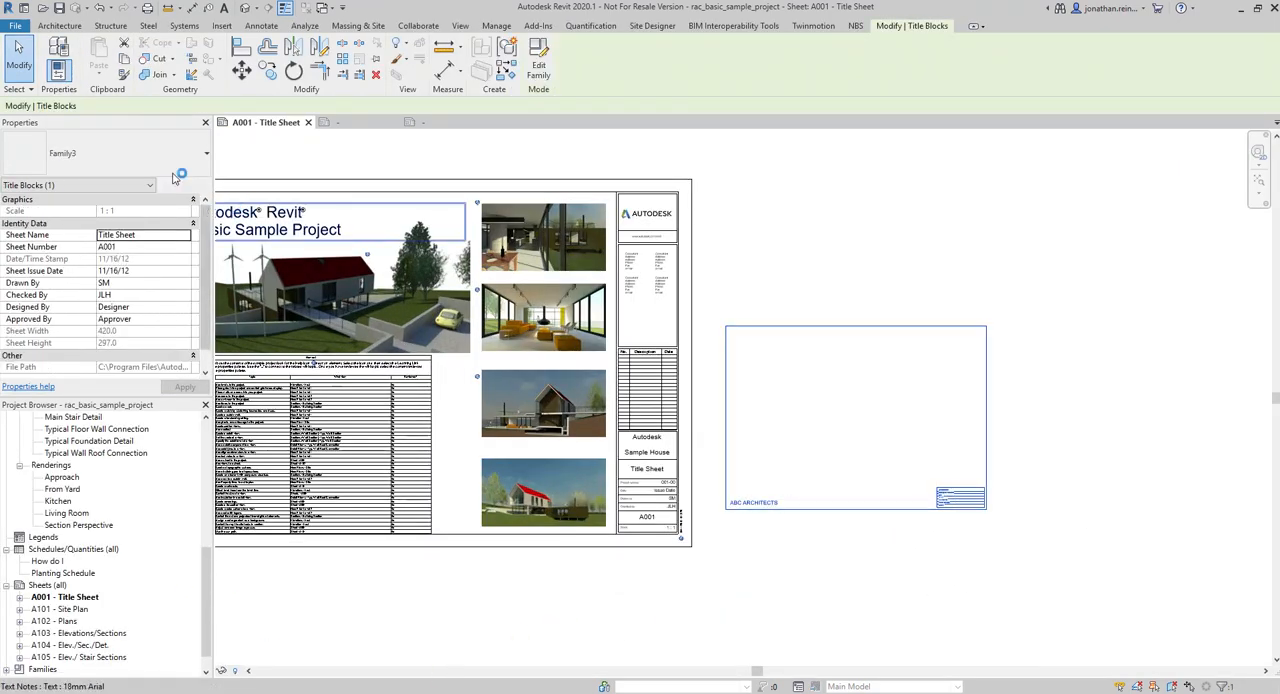
{"action": "left_click", "coordinate": [170, 165]}
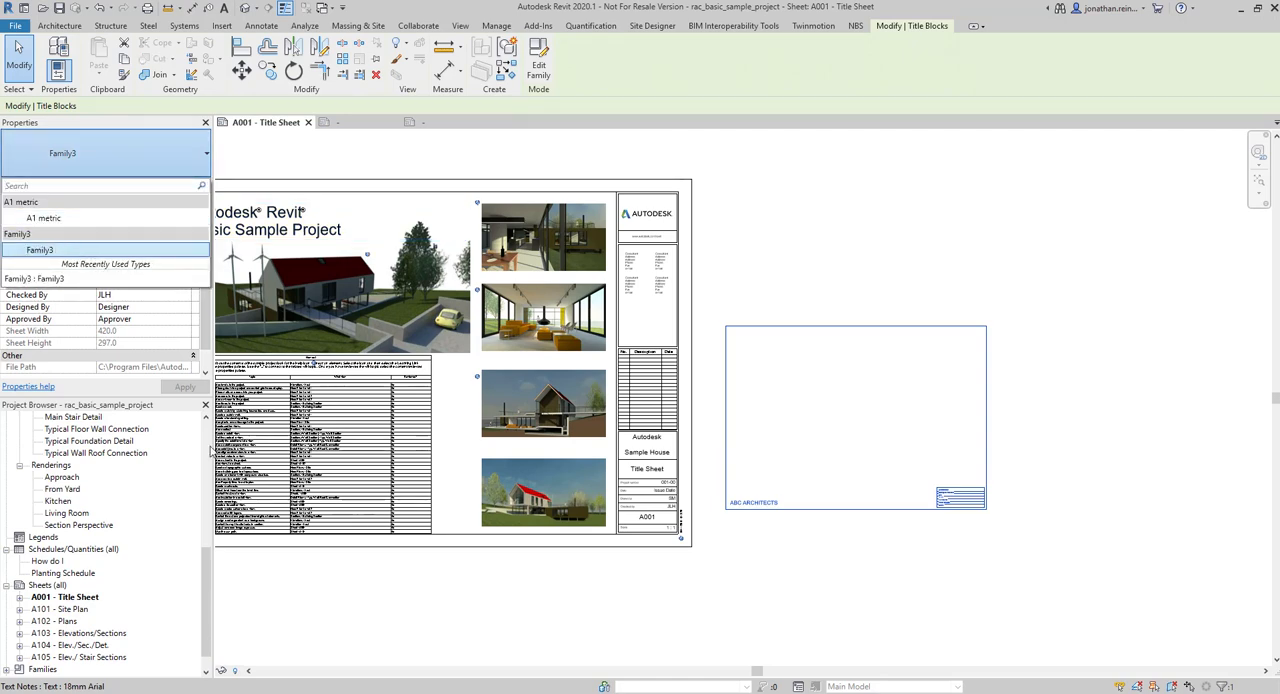
{"action": "left_click", "coordinate": [125, 291]}
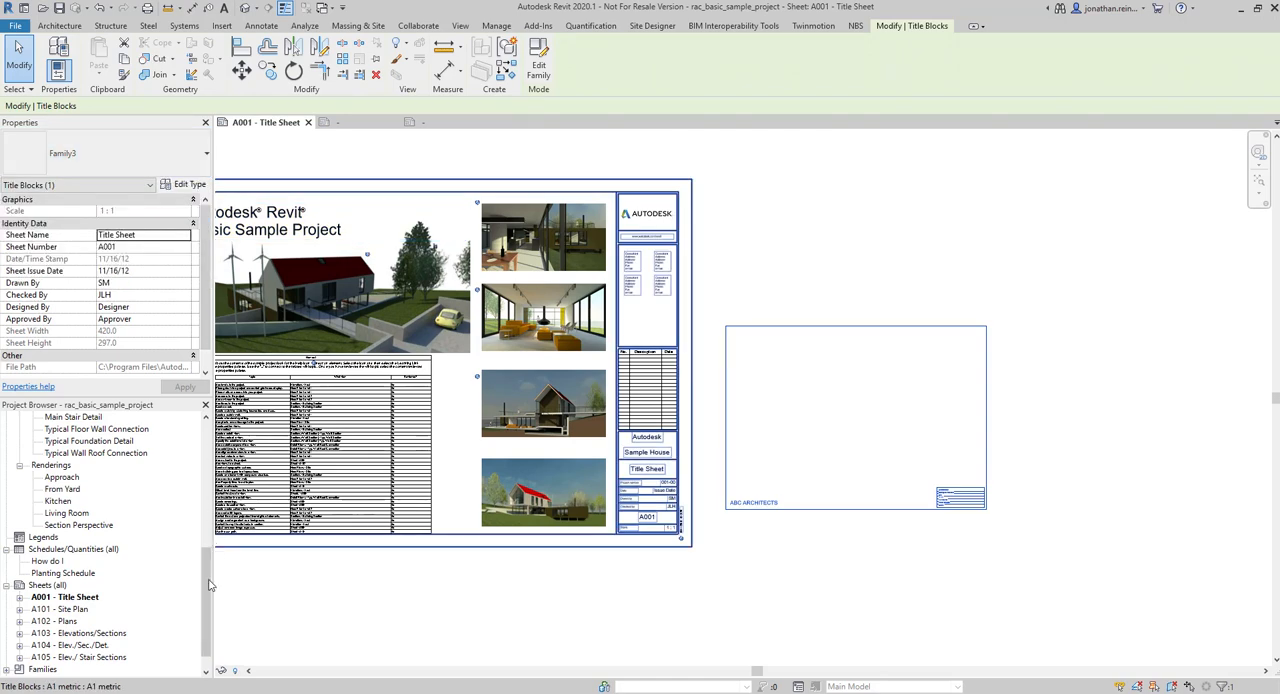
{"action": "left_click", "coordinate": [187, 184]}
{"action": "left_click", "coordinate": [755, 124]}
{"action": "type", "text": "A3 Sheet"}
{"action": "left_click", "coordinate": [497, 322]}
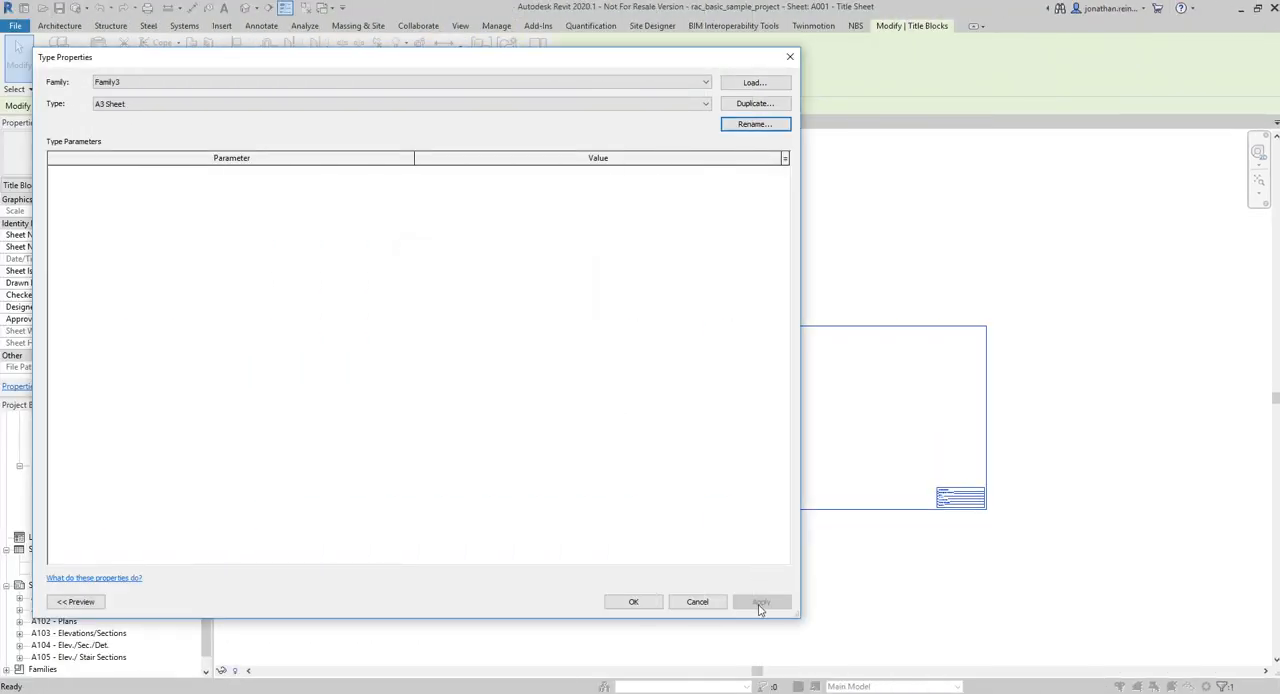
{"action": "left_click", "coordinate": [640, 604]}
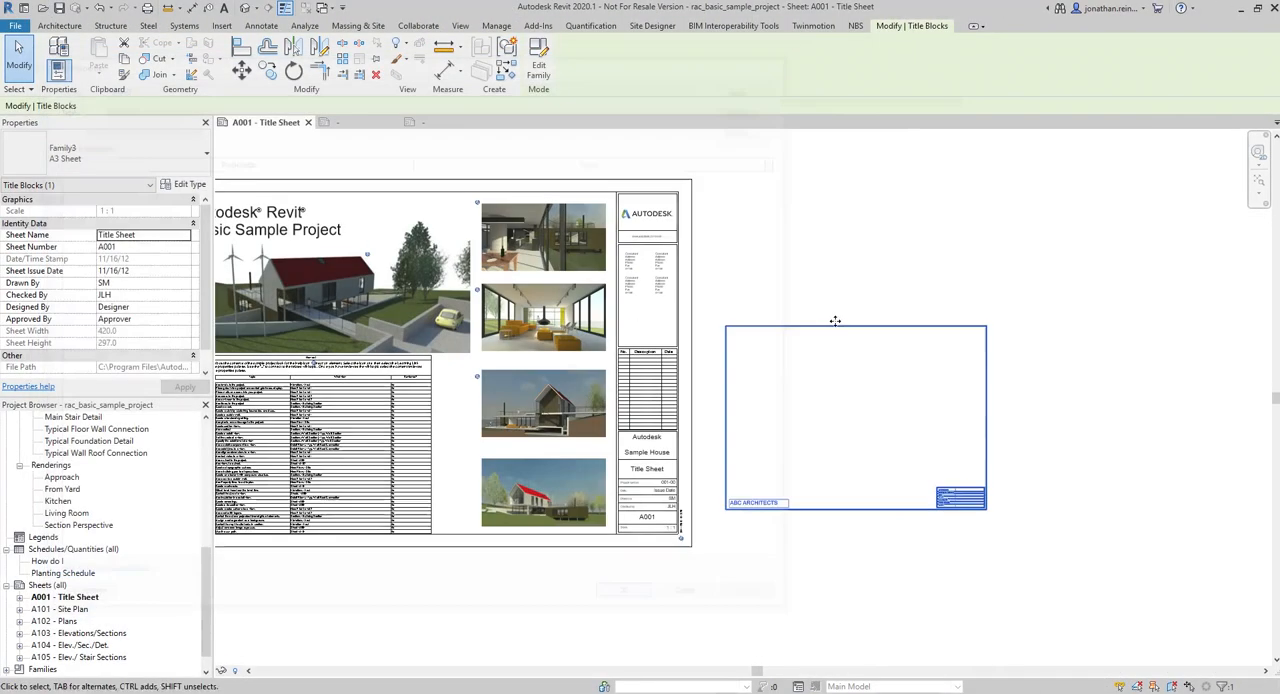
Delete the extra A3 title block instance from sheet A001
{"action": "left_click", "coordinate": [629, 284]}
{"action": "right_click", "coordinate": [51, 586]}
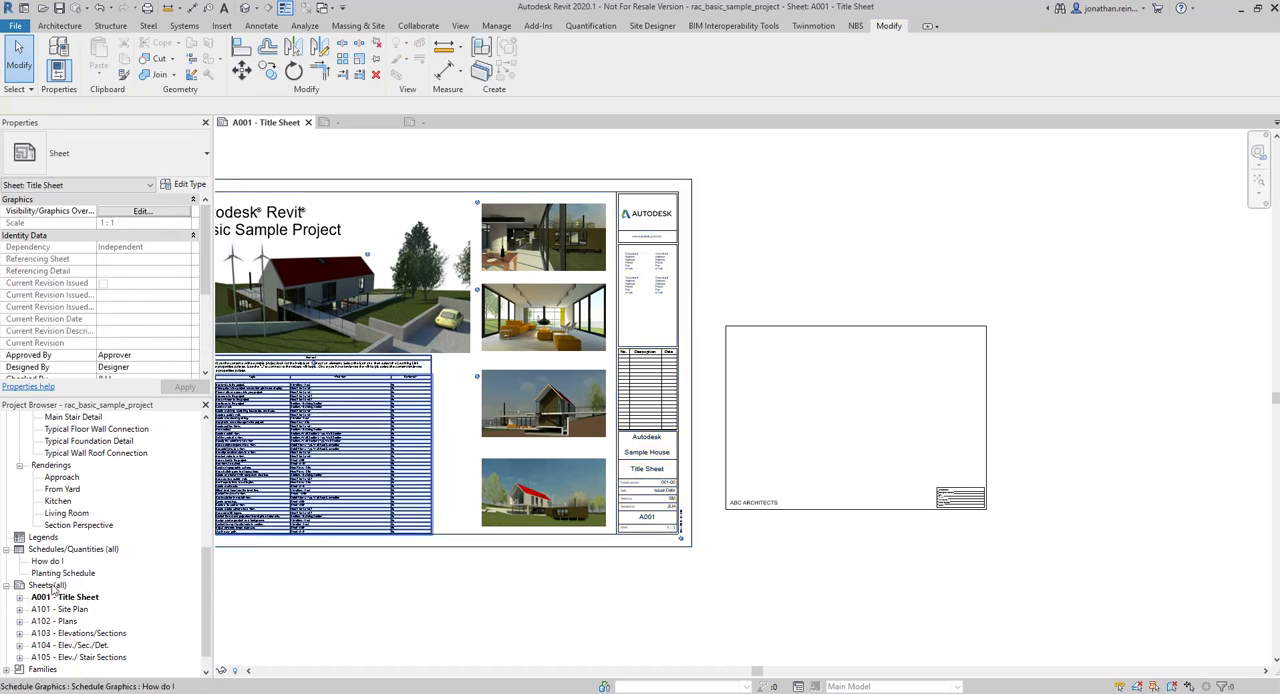
{"action": "left_click", "coordinate": [743, 591]}
{"action": "left_click", "coordinate": [820, 510]}
{"action": "key", "text": "Delete"}
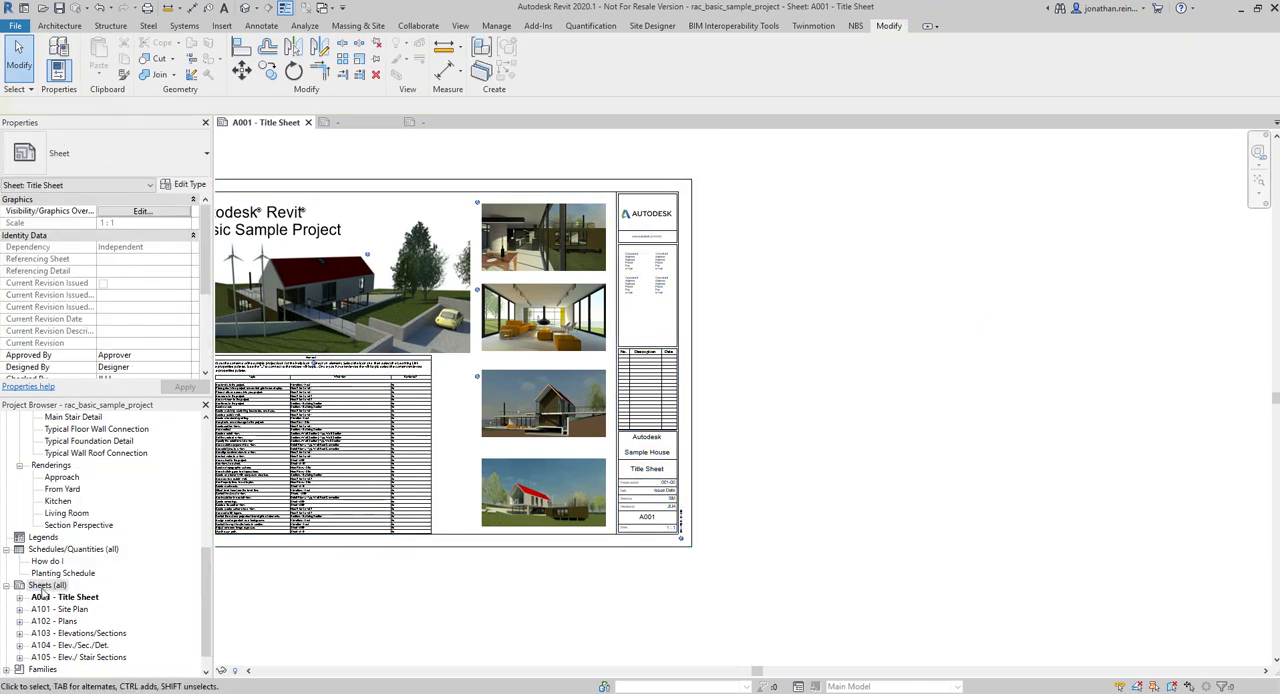
Create a new sheet using the Family3 : A3 Sheet title block
{"action": "right_click", "coordinate": [43, 591]}
{"action": "left_click", "coordinate": [85, 481]}
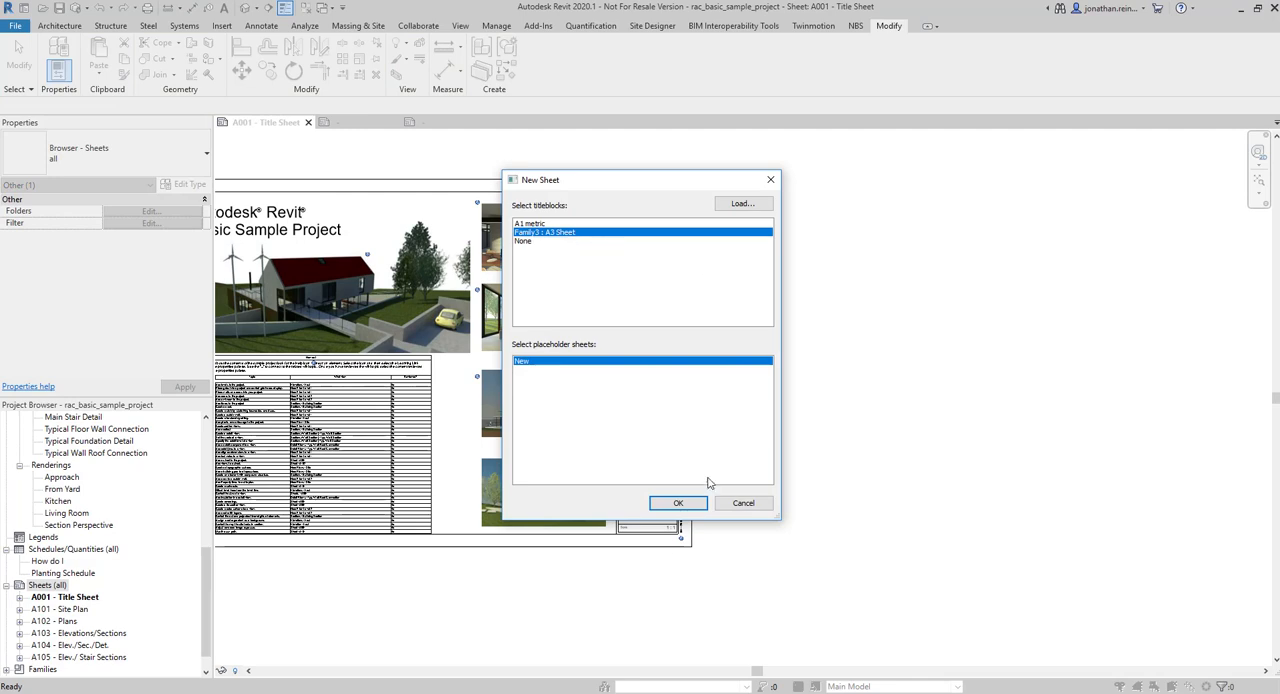
{"action": "left_click", "coordinate": [676, 503]}
Try to place the Level 1 floor plan on the new sheet
{"action": "left_click_drag", "start_coordinate": [208, 607], "coordinate": [207, 476]}
{"action": "left_click_drag", "start_coordinate": [54, 442], "coordinate": [778, 416]}
{"action": "left_click", "coordinate": [724, 389]}
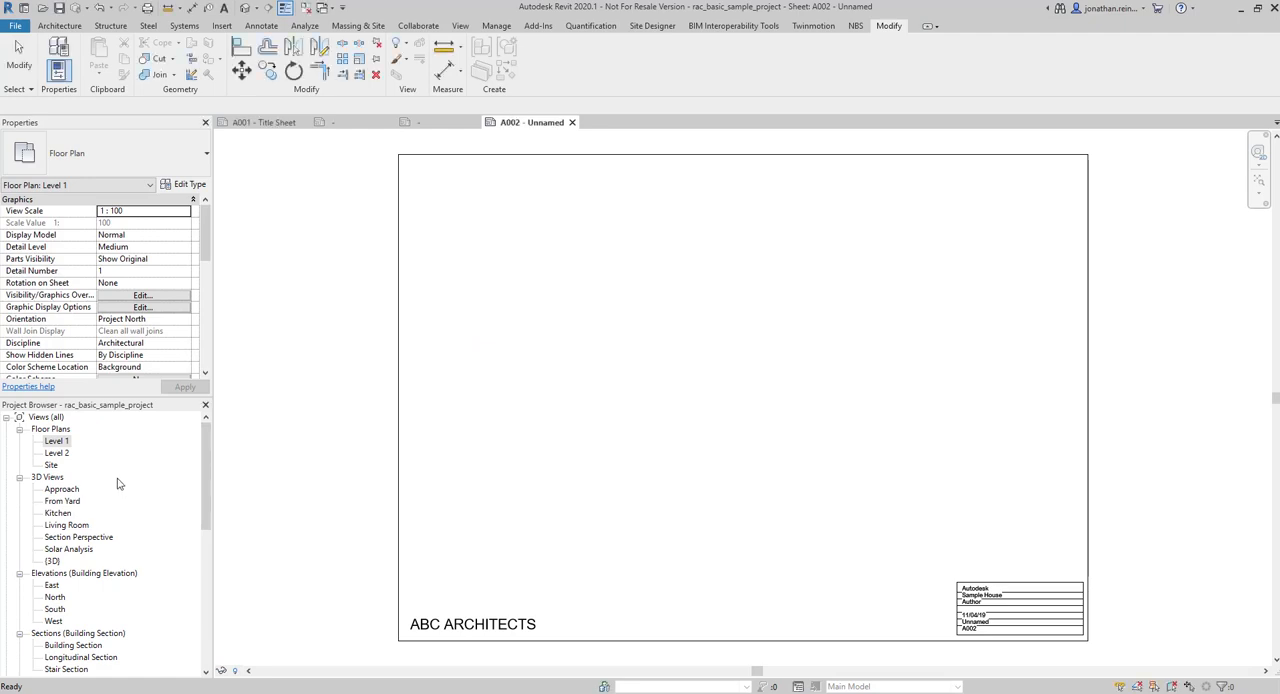
Duplicate the Level 1 floor plan view and rename the copy Level 1 - 2
{"action": "right_click", "coordinate": [63, 446]}
{"action": "mouse_move", "coordinate": [230, 245]}
{"action": "left_click", "coordinate": [281, 244]}
{"action": "right_click", "coordinate": [66, 455]}
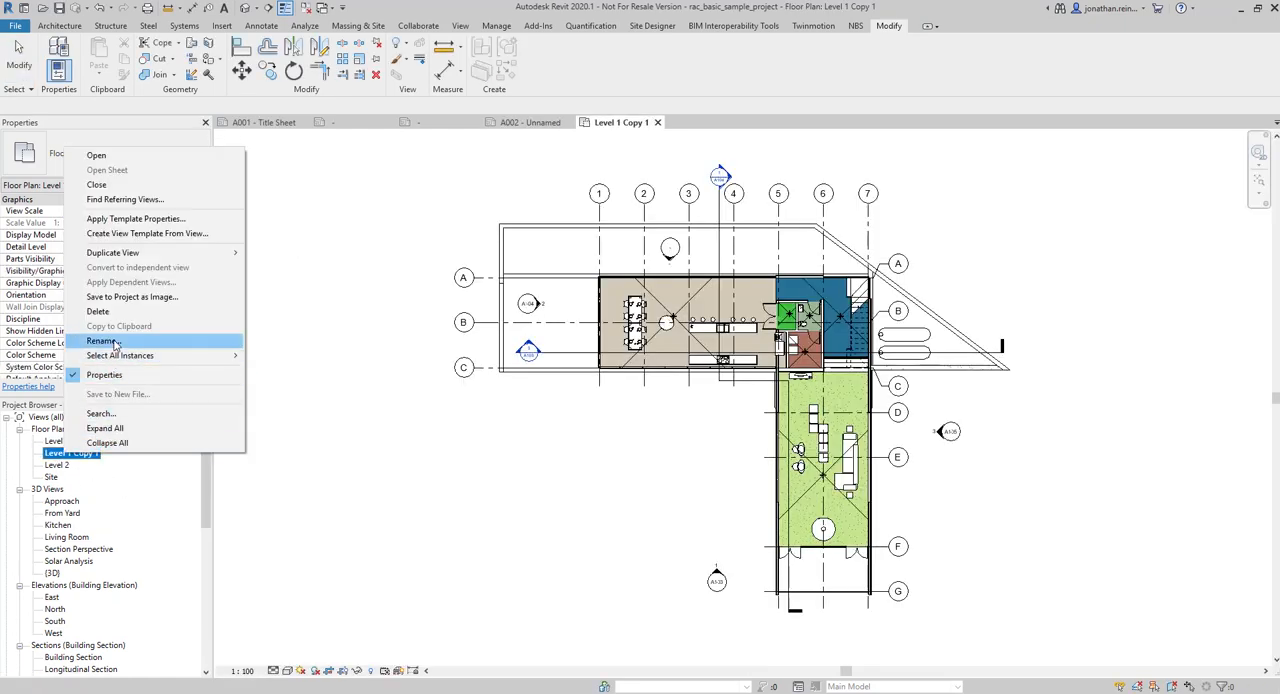
{"action": "left_click", "coordinate": [112, 343]}
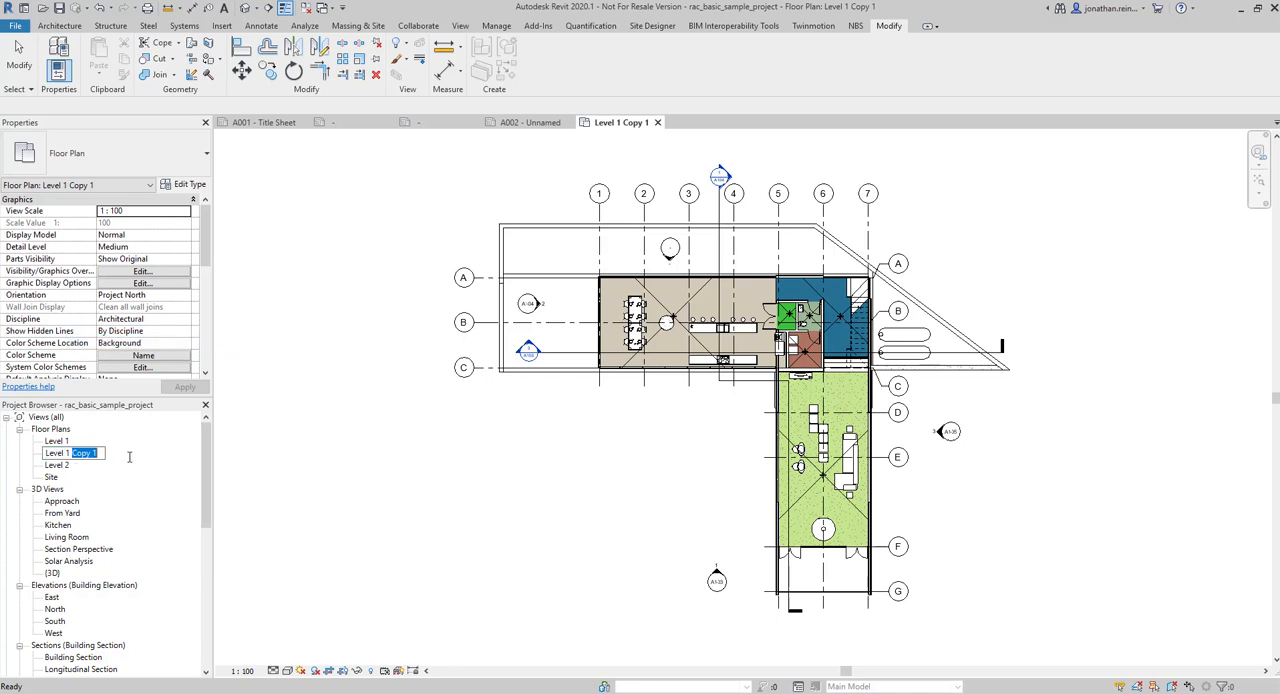
{"action": "key", "text": "Return"}
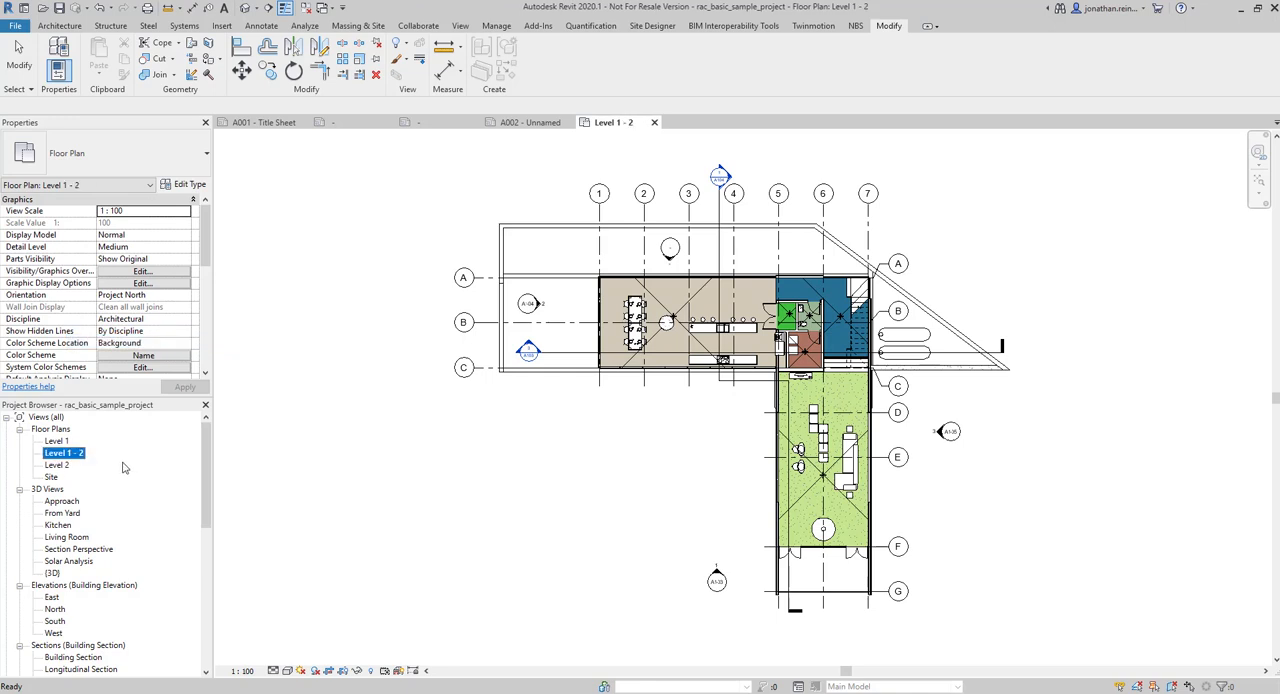
Reopen sheet A002 and place the Level 1 - 2 floor plan on it
{"action": "mouse_move", "coordinate": [207, 475]}
{"action": "left_mouse_down"}
{"action": "mouse_move", "coordinate": [207, 608]}
{"action": "mouse_move", "coordinate": [205, 464]}
{"action": "left_mouse_up"}
{"action": "double_click", "coordinate": [62, 585]}
{"action": "left_click", "coordinate": [50, 442]}
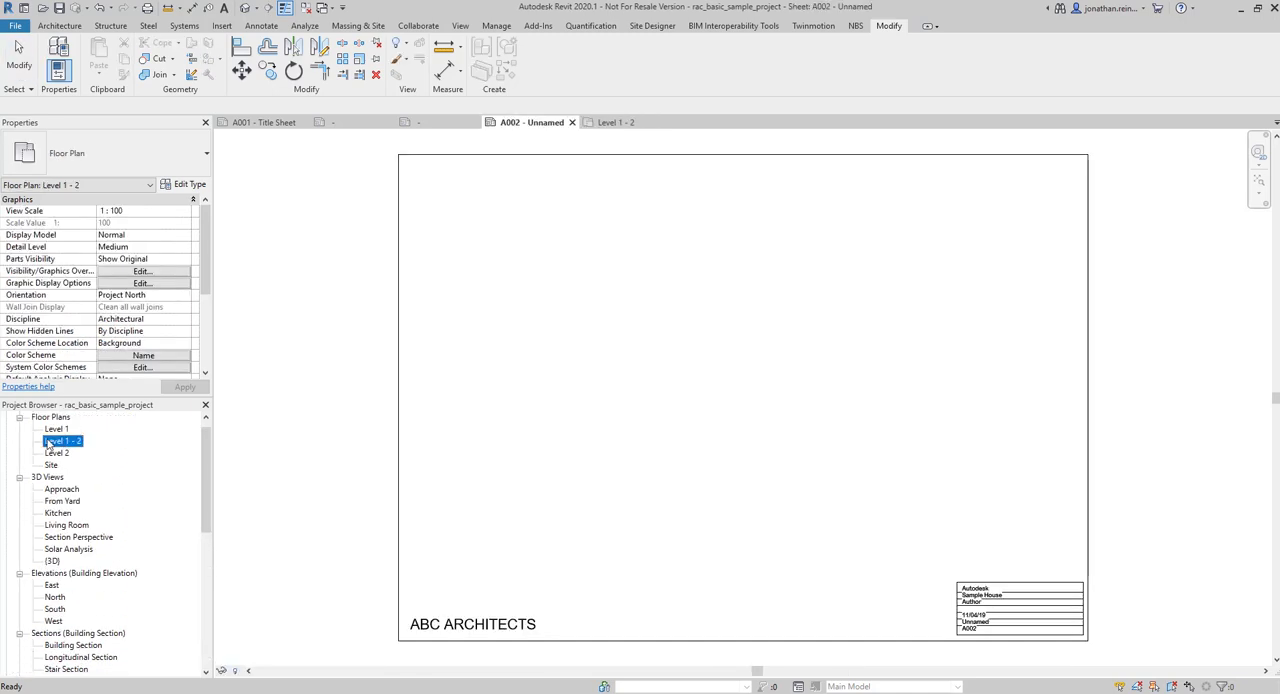
{"action": "left_click", "coordinate": [749, 377]}
Set the Level 1 - 2 viewport's view scale to 1 : 200 and apply it
{"action": "scroll", "coordinate": [542, 360], "scroll_direction": "down", "scroll_amount": 3}
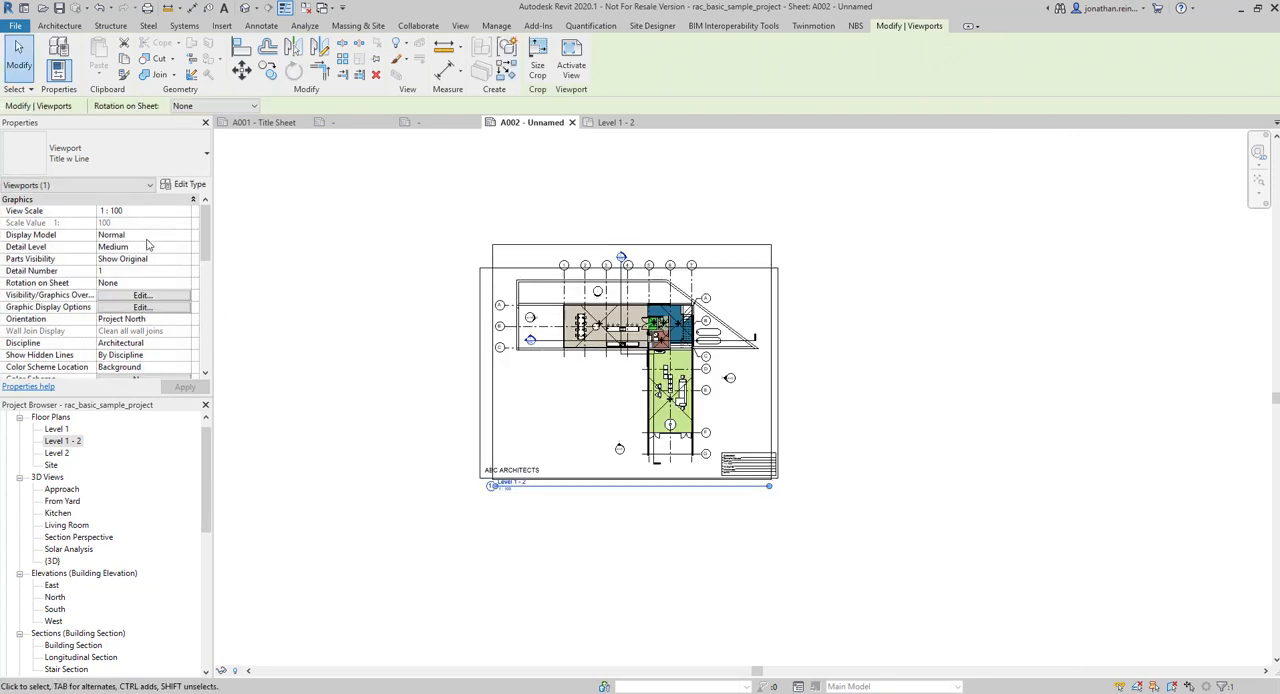
{"action": "left_click", "coordinate": [183, 216]}
{"action": "left_click", "coordinate": [125, 252]}
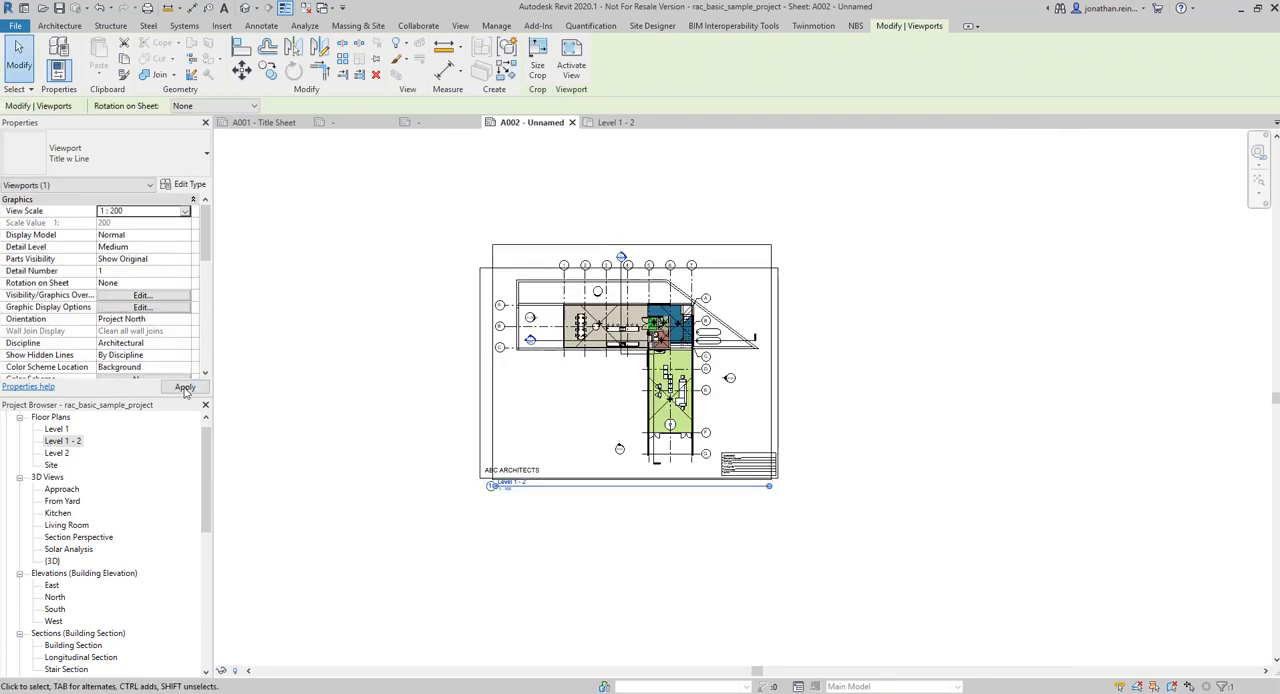
{"action": "left_click", "coordinate": [184, 389]}
Move the floor plan viewport and its title inside the sheet border, and shorten the title line to about the viewport's width
{"action": "scroll", "coordinate": [602, 366], "scroll_direction": "up", "scroll_amount": 1}
{"action": "left_click_drag", "start_coordinate": [565, 399], "coordinate": [582, 326]}
{"action": "left_click", "coordinate": [957, 394]}
{"action": "left_click", "coordinate": [634, 374]}
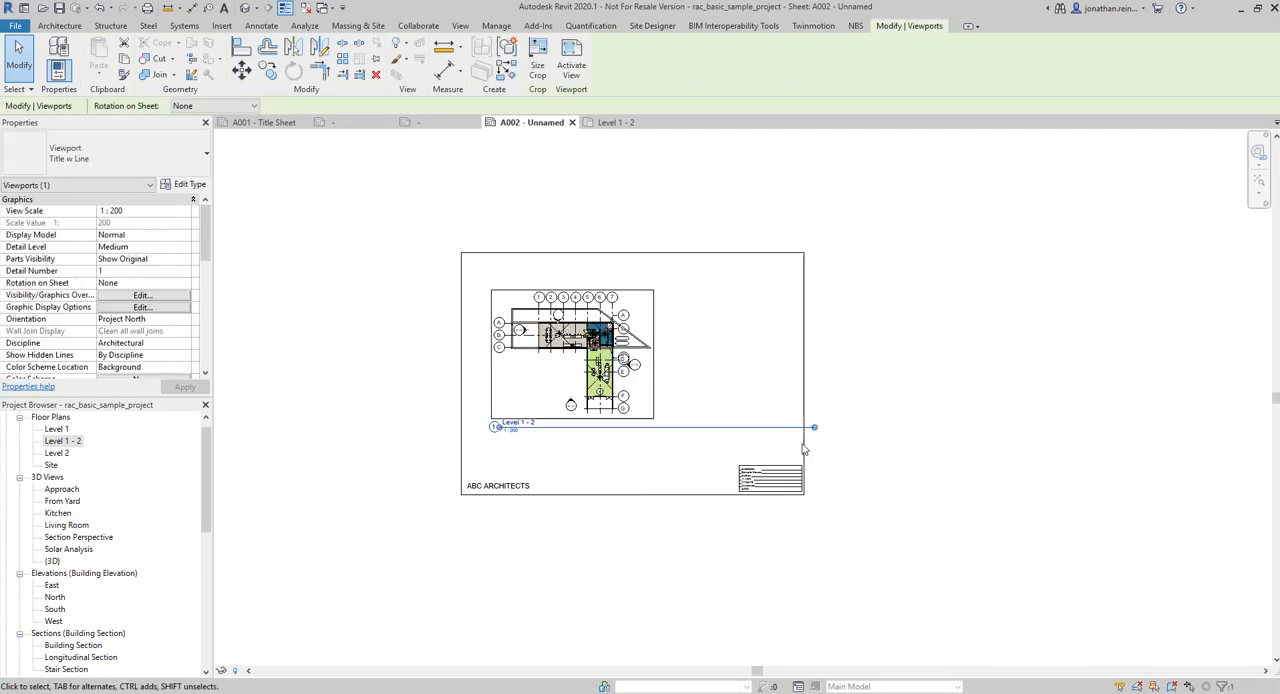
{"action": "left_click_drag", "start_coordinate": [815, 428], "coordinate": [653, 428]}
{"action": "left_click", "coordinate": [704, 446]}
Set the Sheet Name of the A002 title block to Floor Plan GF
{"action": "scroll", "coordinate": [785, 474], "scroll_direction": "up", "scroll_amount": 3}
{"action": "scroll", "coordinate": [956, 552], "scroll_direction": "up", "scroll_amount": 2}
{"action": "scroll", "coordinate": [500, 470], "scroll_direction": "up", "scroll_amount": 3}
{"action": "middle_click_drag", "start_coordinate": [463, 420], "coordinate": [608, 449]}
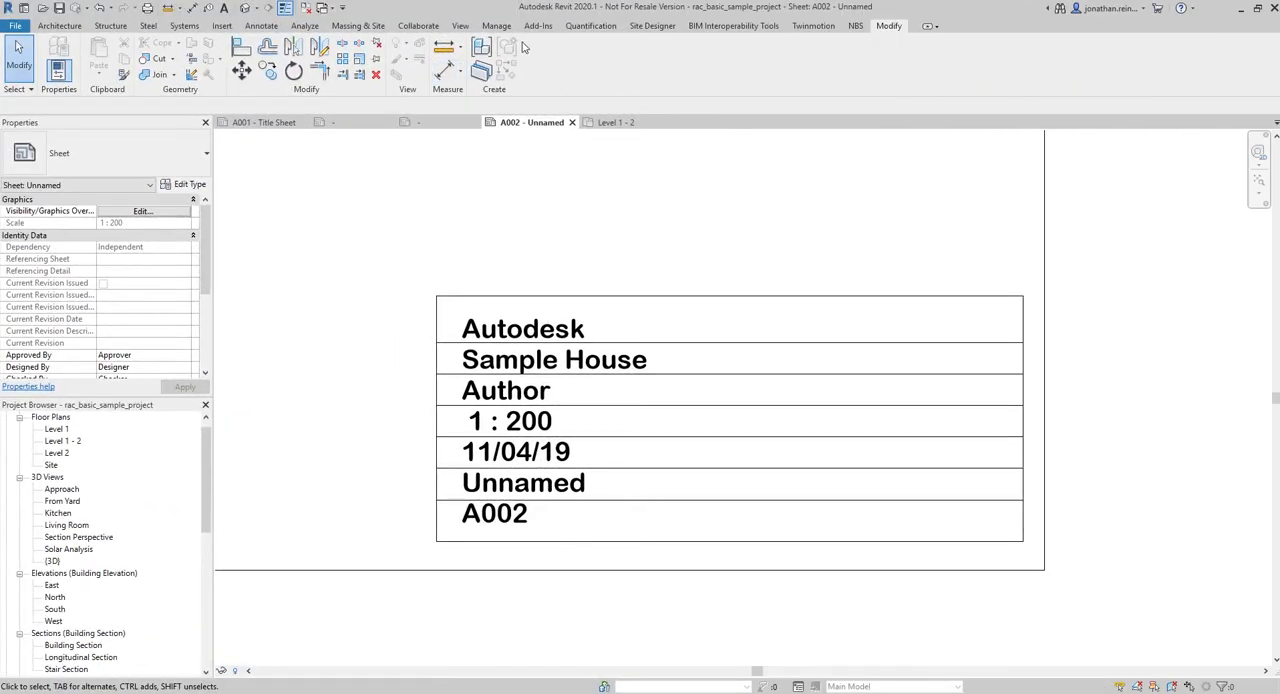
{"action": "left_click", "coordinate": [533, 332]}
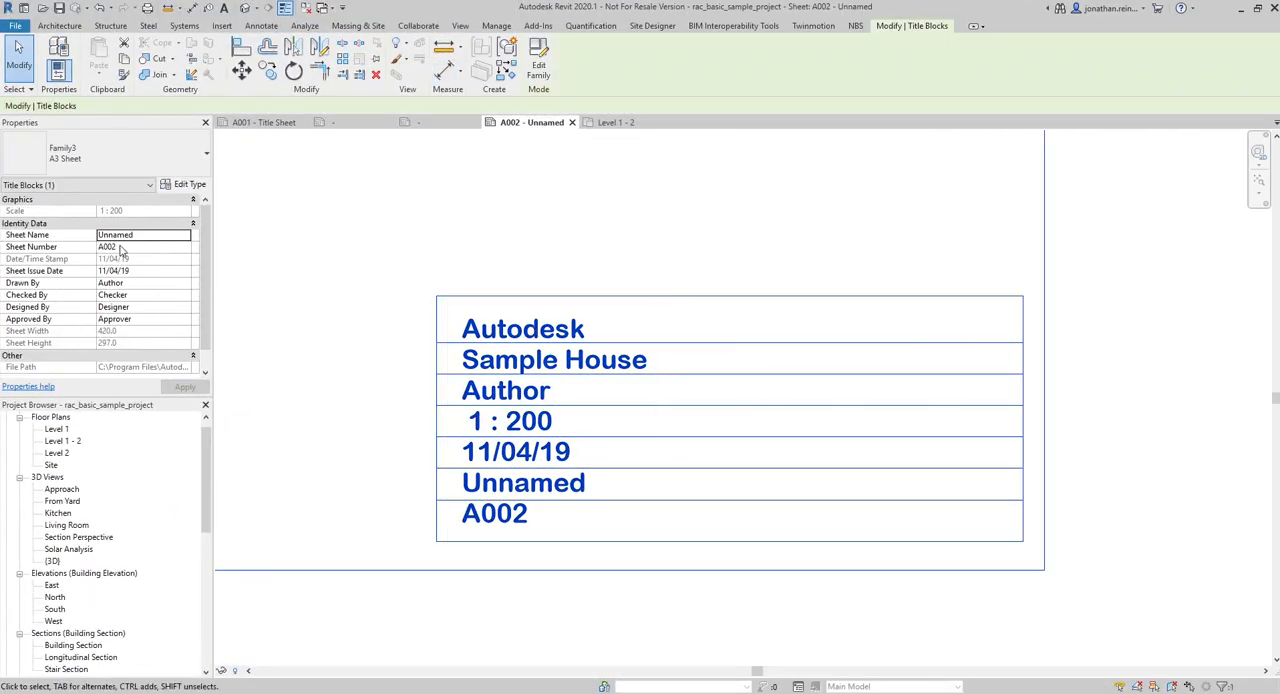
{"action": "left_click", "coordinate": [150, 238]}
{"action": "type", "text": "Floor Plan GF"}
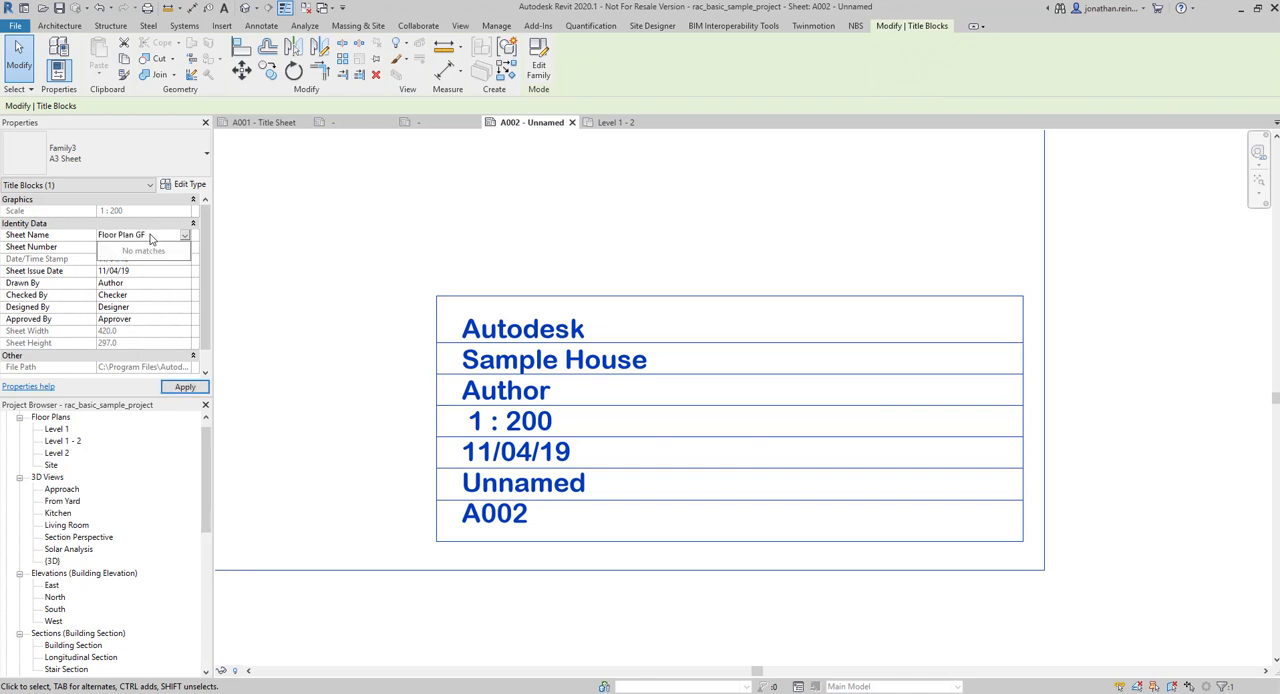
{"action": "key", "text": "Return"}
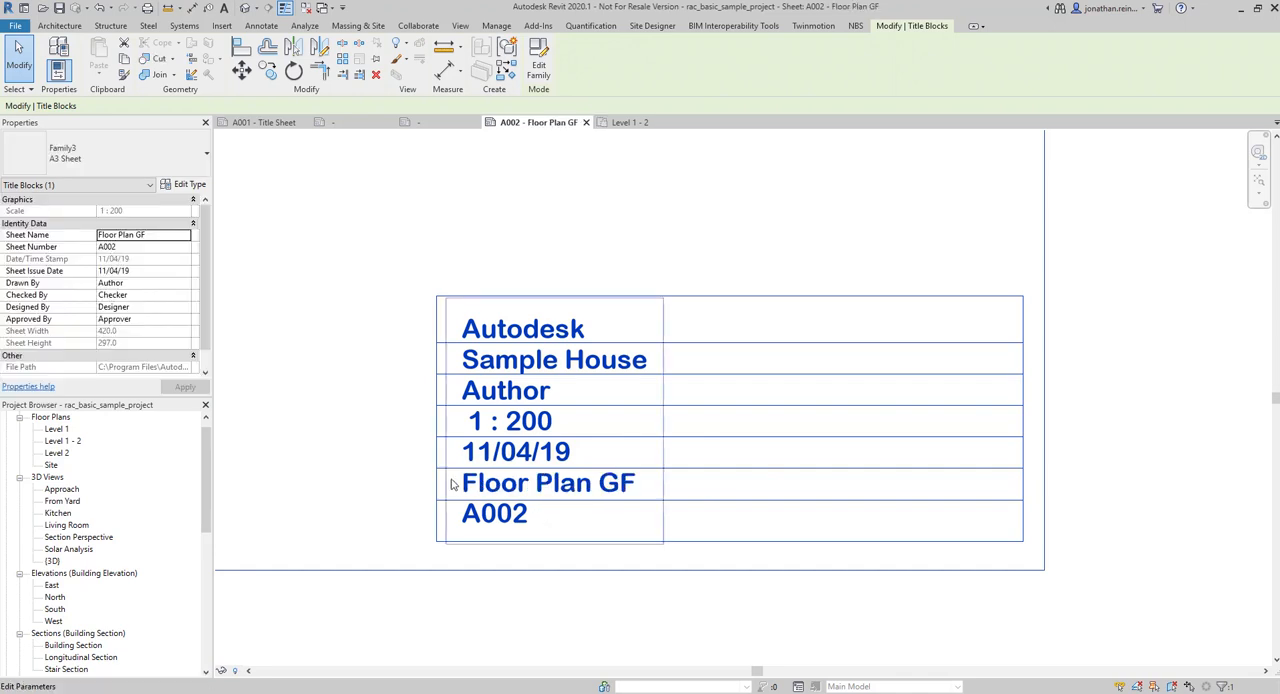
Set the title block's Drawn By value to the author's initials and apply it
{"action": "left_click", "coordinate": [143, 307]}
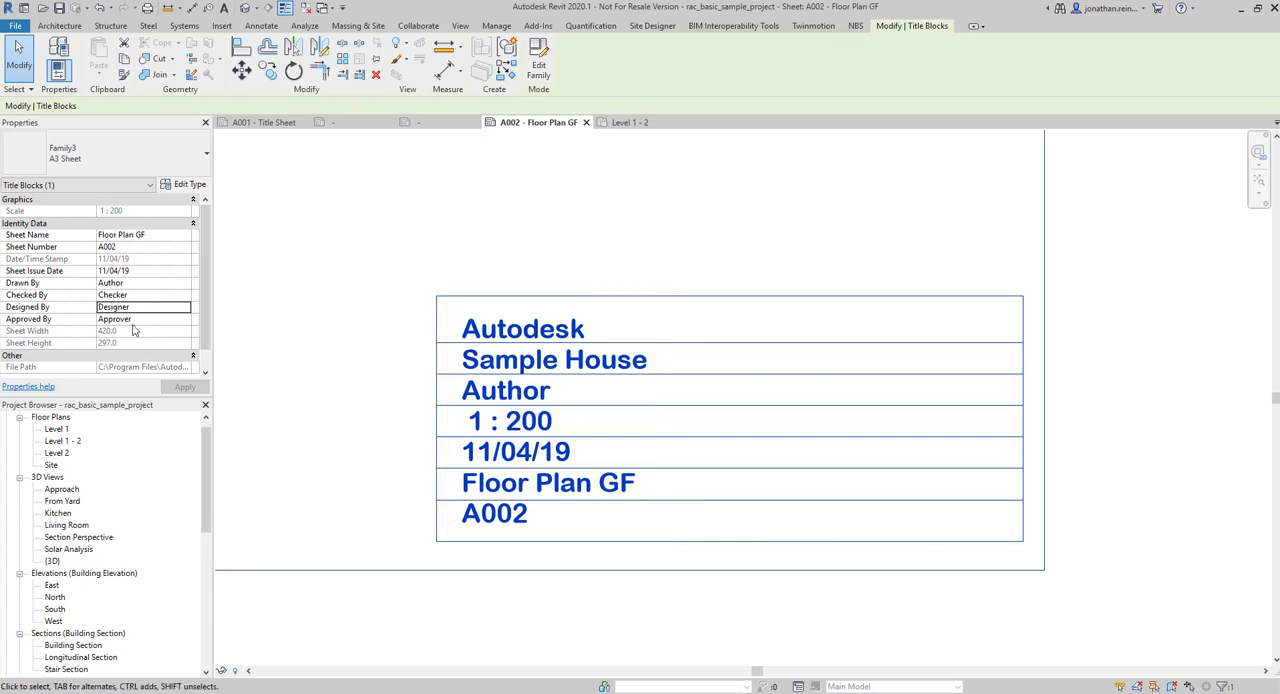
{"action": "left_click", "coordinate": [155, 288]}
{"action": "type", "text": "JR"}
{"action": "left_click", "coordinate": [186, 387]}
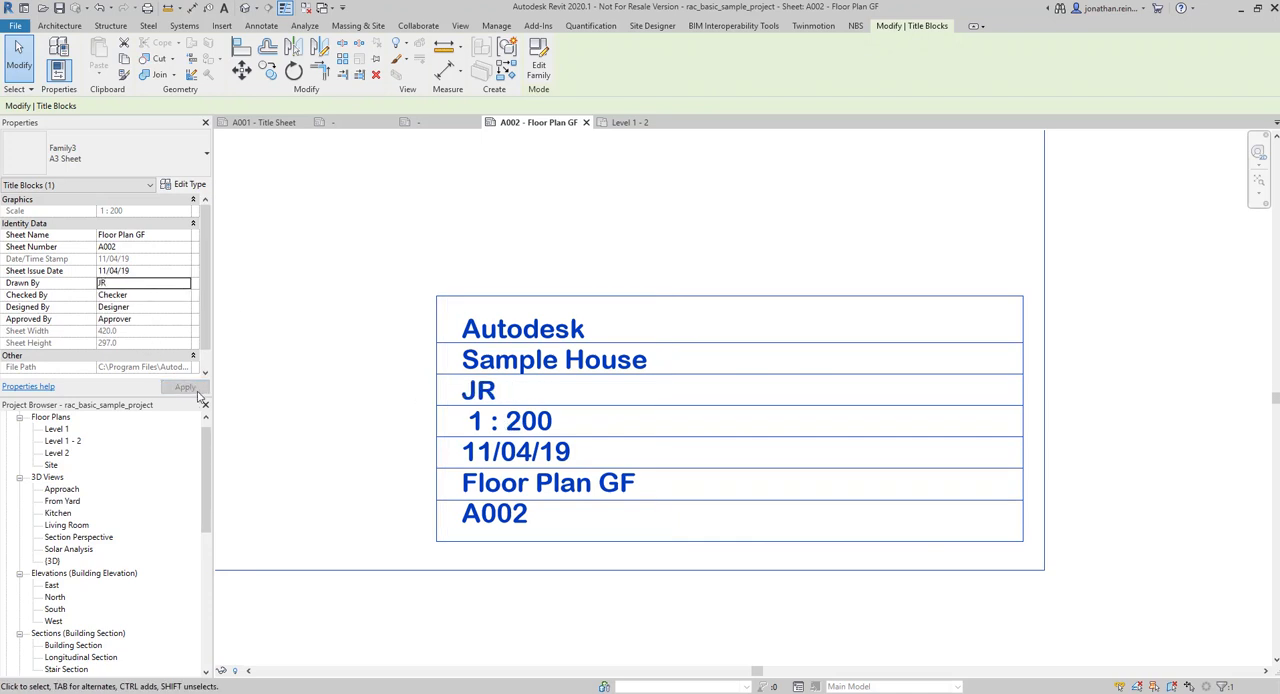
Change the title block label's Project Name to the client's surname followed by "Holiday Home"
{"action": "left_click", "coordinate": [515, 370]}
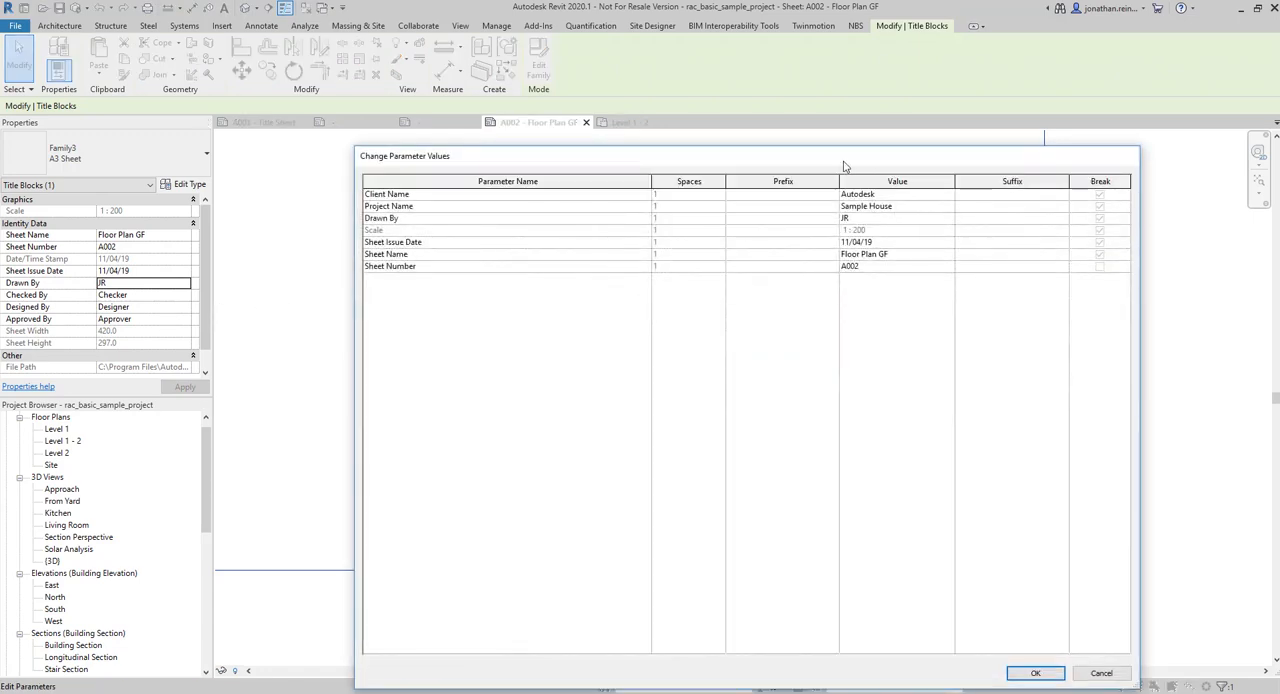
{"action": "left_click", "coordinate": [842, 194]}
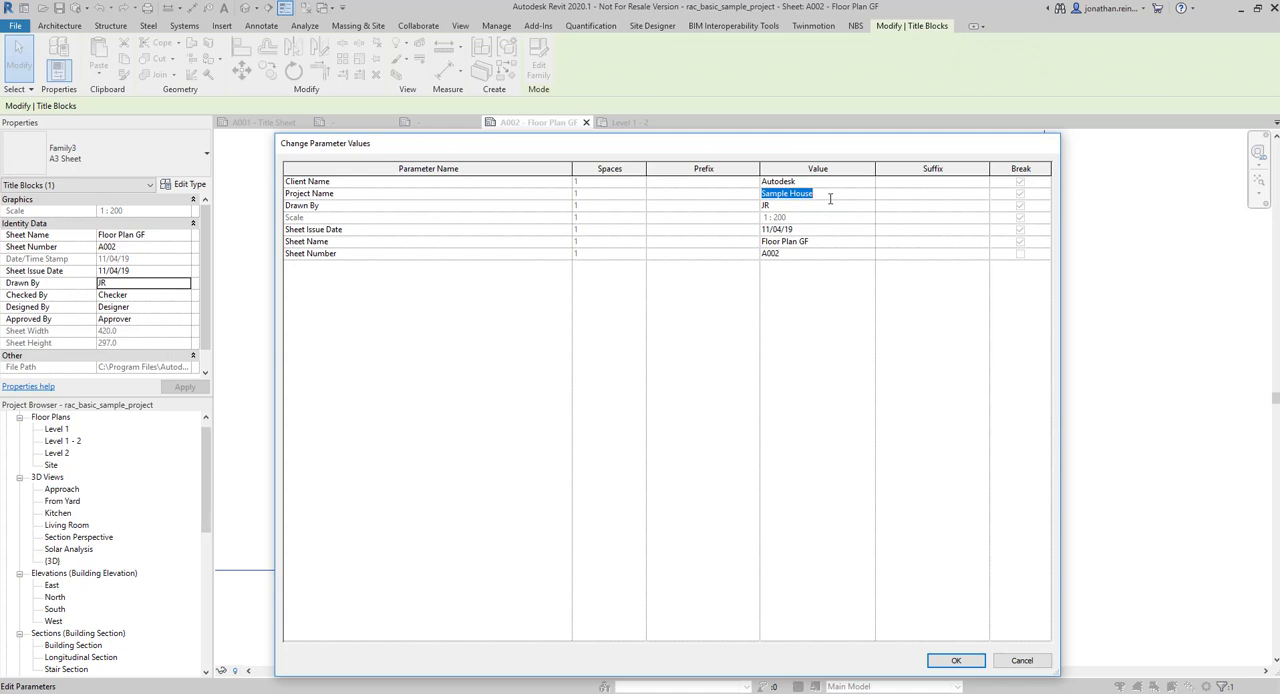
{"action": "type", "text": "("}
{"action": "left_click", "coordinate": [822, 183]}
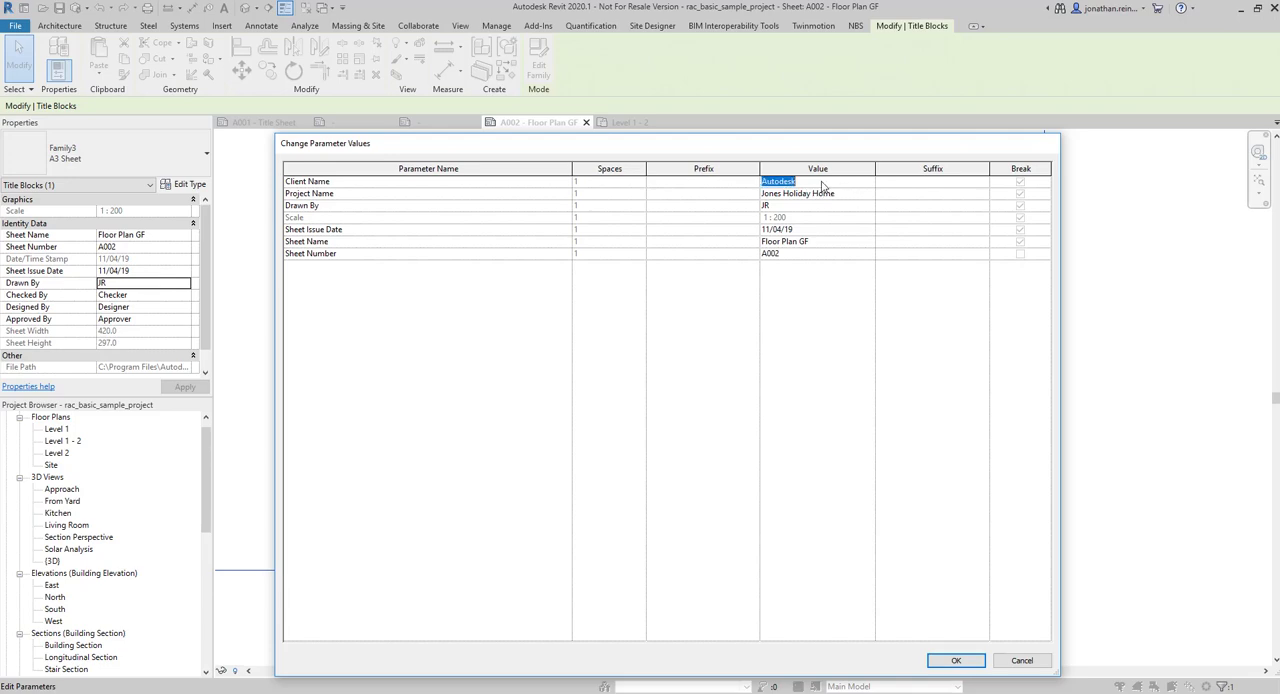
{"action": "left_click", "coordinate": [955, 660]}
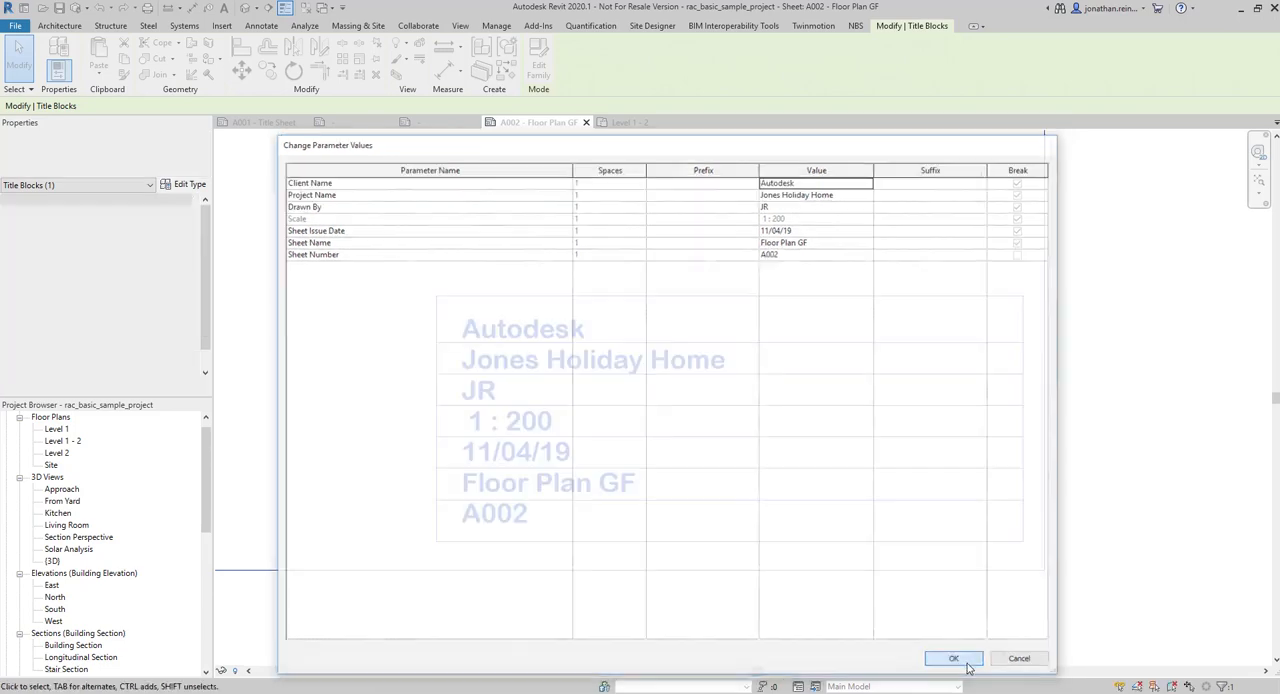
Review the filled-in title block values and their place in the corner of the A002 sheet
{"action": "left_click", "coordinate": [566, 220]}
{"action": "scroll", "coordinate": [566, 220], "scroll_direction": "down", "scroll_amount": 5}
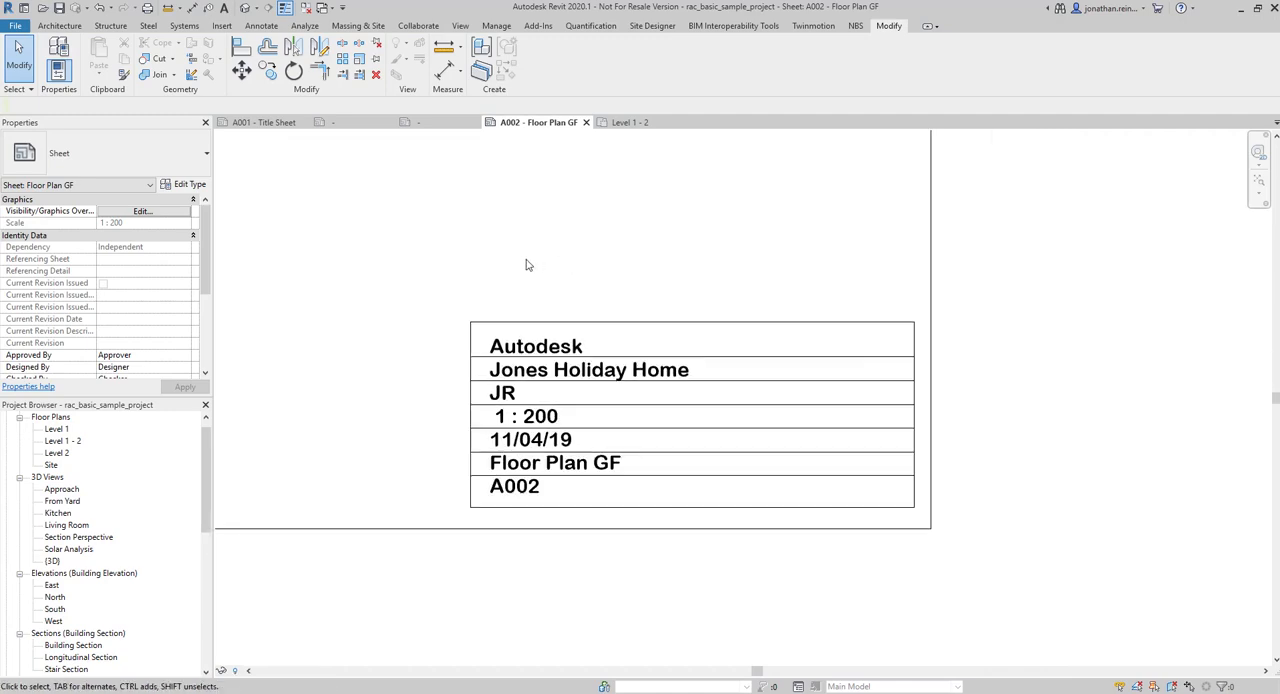
{"action": "middle_click_drag", "start_coordinate": [555, 308], "coordinate": [795, 349]}
{"action": "scroll", "coordinate": [723, 334], "scroll_direction": "down", "scroll_amount": 3}
{"action": "middle_click_drag", "start_coordinate": [586, 346], "coordinate": [582, 449]}
{"action": "scroll", "coordinate": [760, 440], "scroll_direction": "up", "scroll_amount": 5}
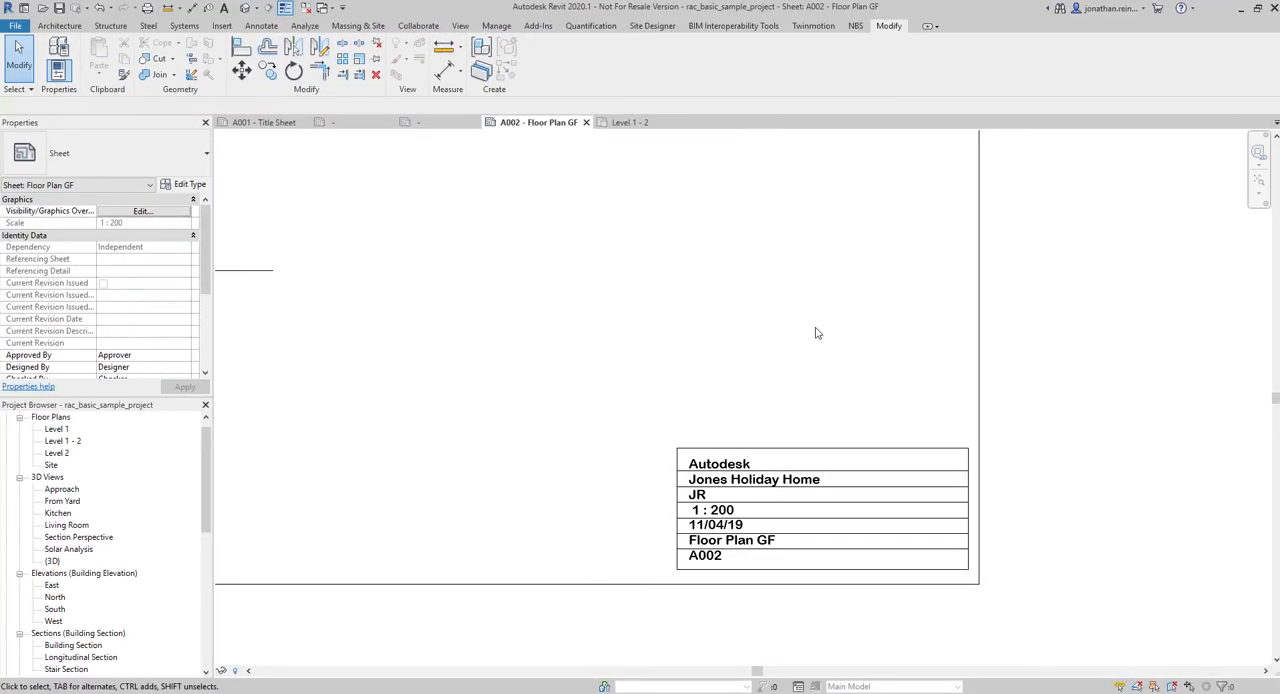
{"action": "scroll", "coordinate": [752, 548], "scroll_direction": "up", "scroll_amount": 2}
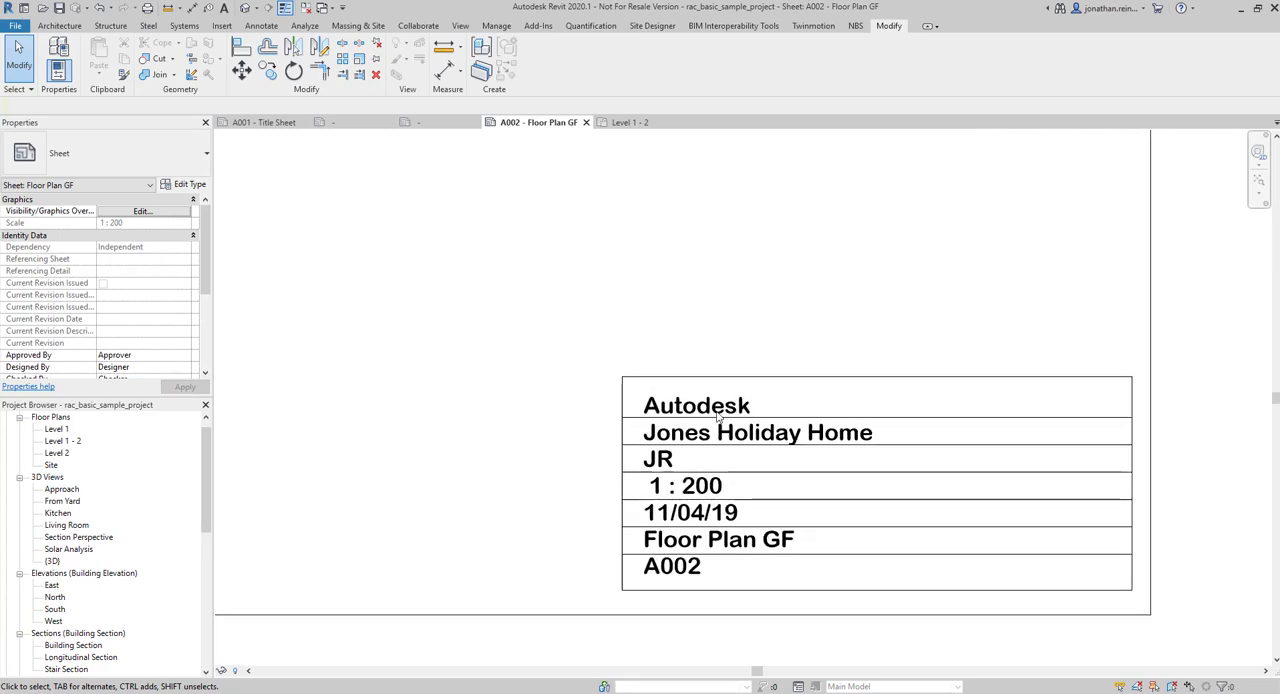
Switch from the A002 sheet to the title block's family and inspect its multi-parameter label
{"action": "left_click", "coordinate": [712, 405]}
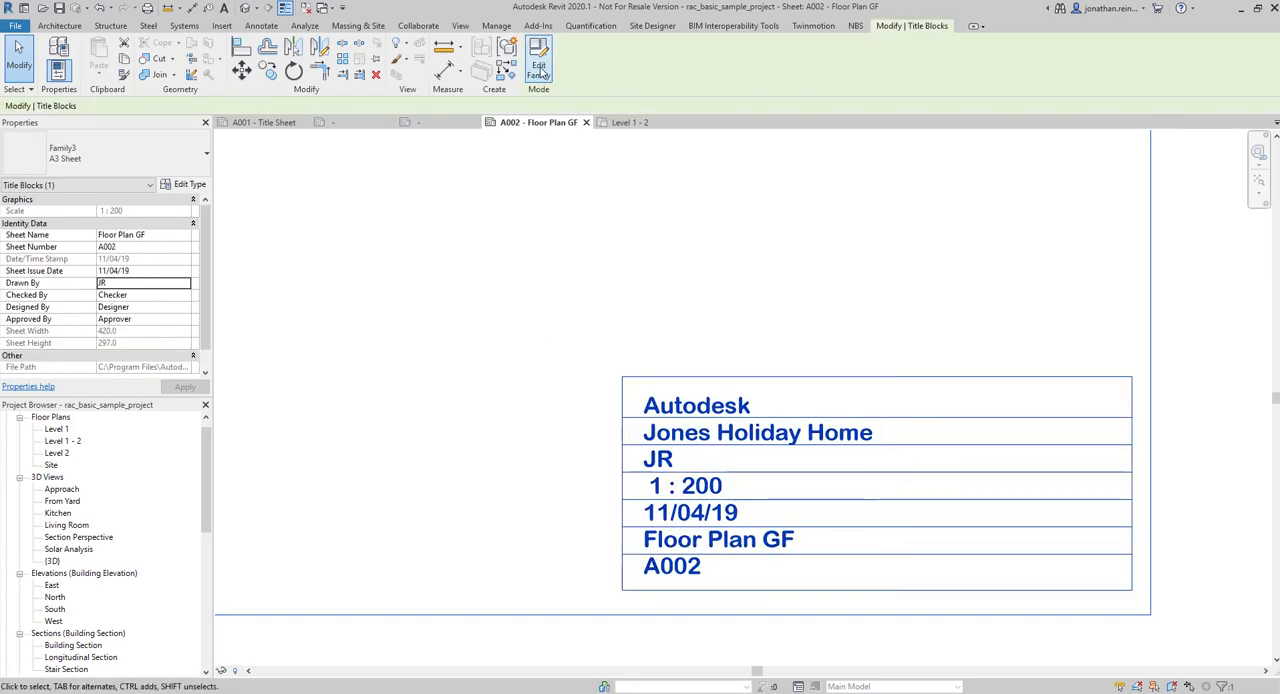
{"action": "left_click", "coordinate": [436, 125]}
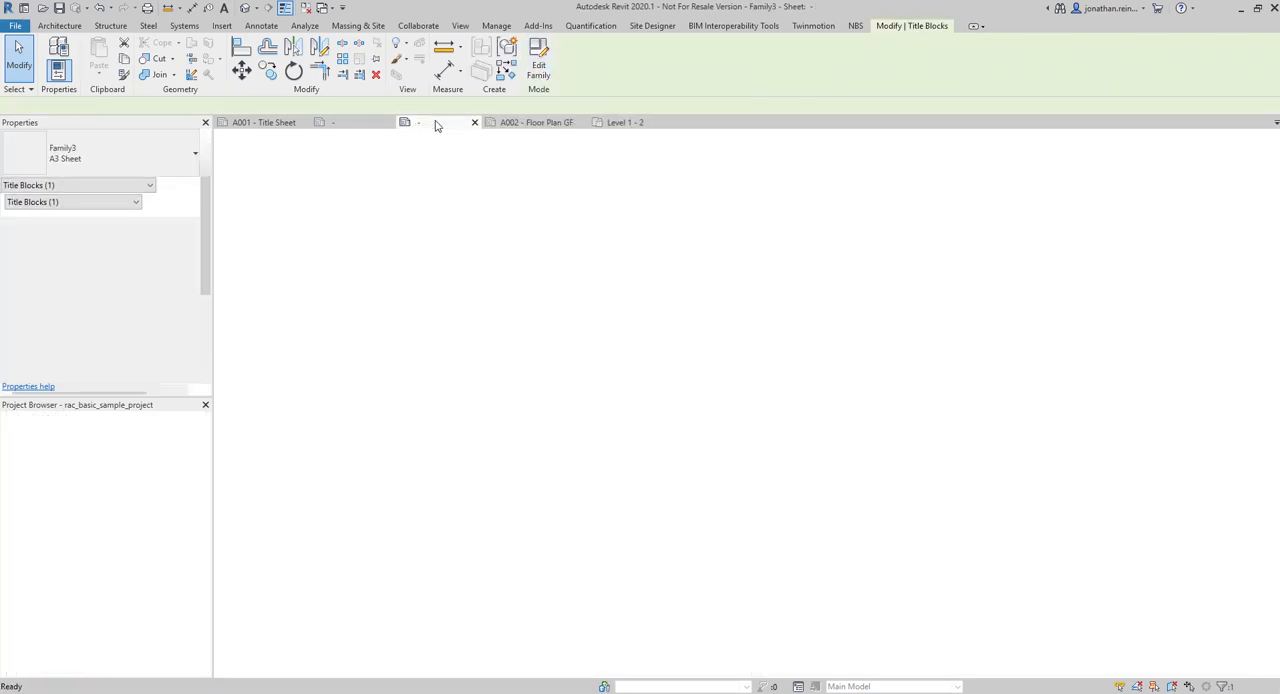
{"action": "left_click", "coordinate": [514, 313]}
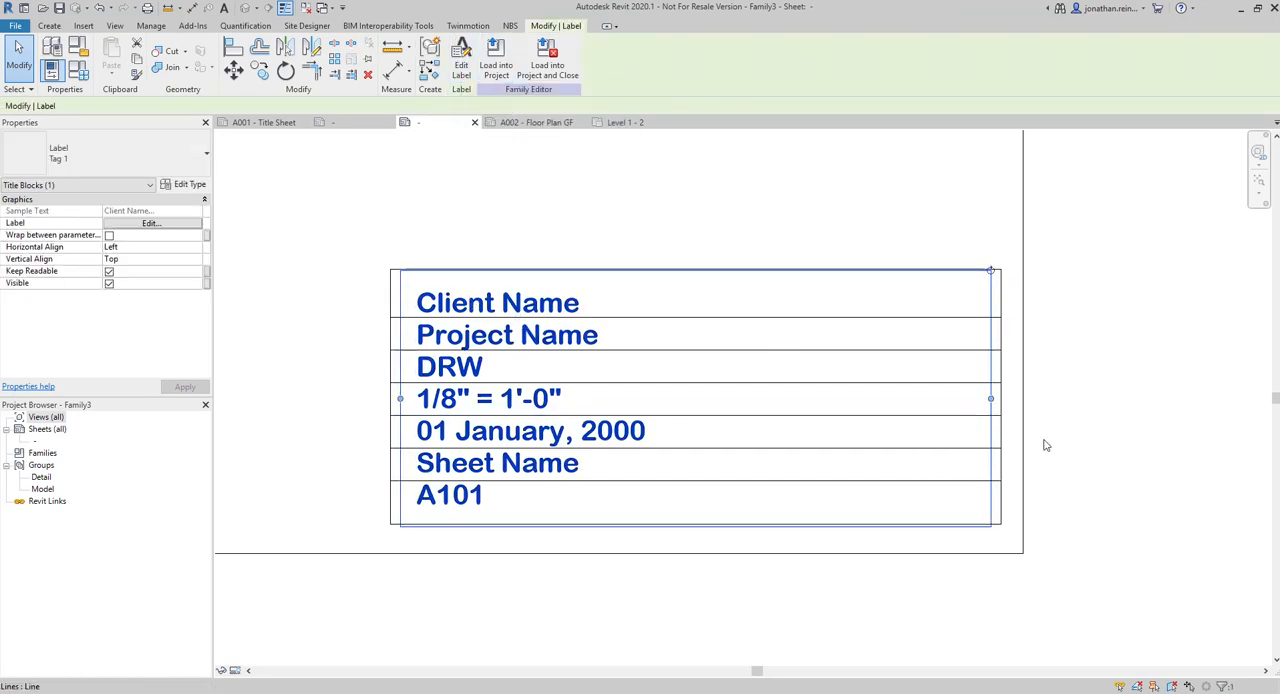
{"action": "mouse_move", "coordinate": [991, 398]}
{"action": "left_mouse_down"}
{"action": "mouse_move", "coordinate": [688, 398]}
{"action": "mouse_move", "coordinate": [689, 372]}
{"action": "mouse_move", "coordinate": [982, 375]}
{"action": "left_mouse_up"}
{"action": "left_click", "coordinate": [480, 211]}
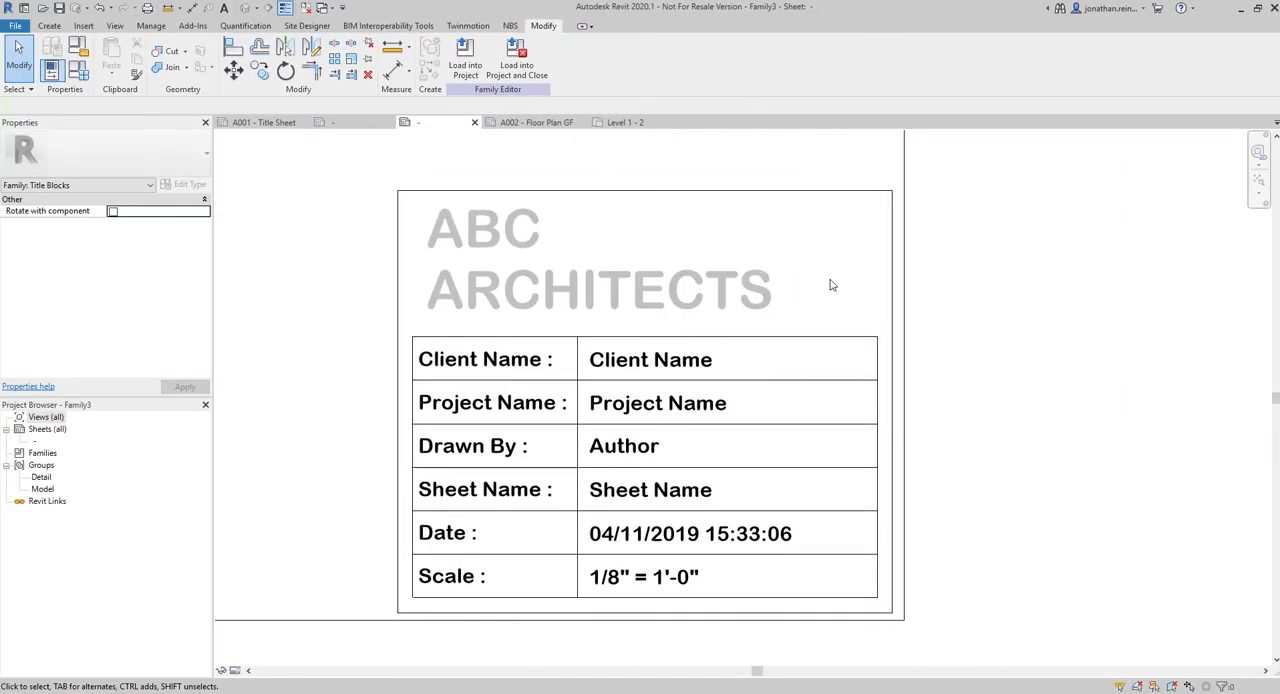
Inspect the Client Name caption and the ABC ARCHITECTS heading as text notes in the title block family
{"action": "left_click", "coordinate": [490, 360]}
{"action": "left_click_drag", "start_coordinate": [803, 362], "coordinate": [575, 360]}
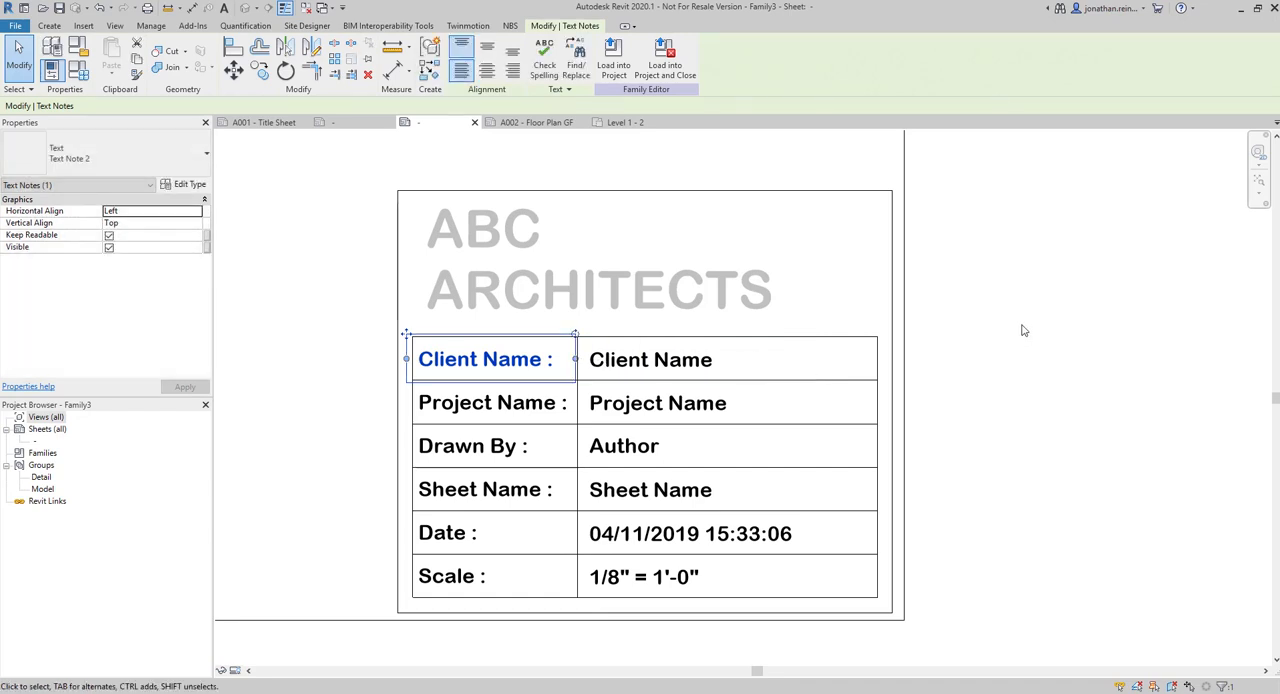
{"action": "left_click", "coordinate": [1023, 330]}
{"action": "left_click", "coordinate": [695, 232]}
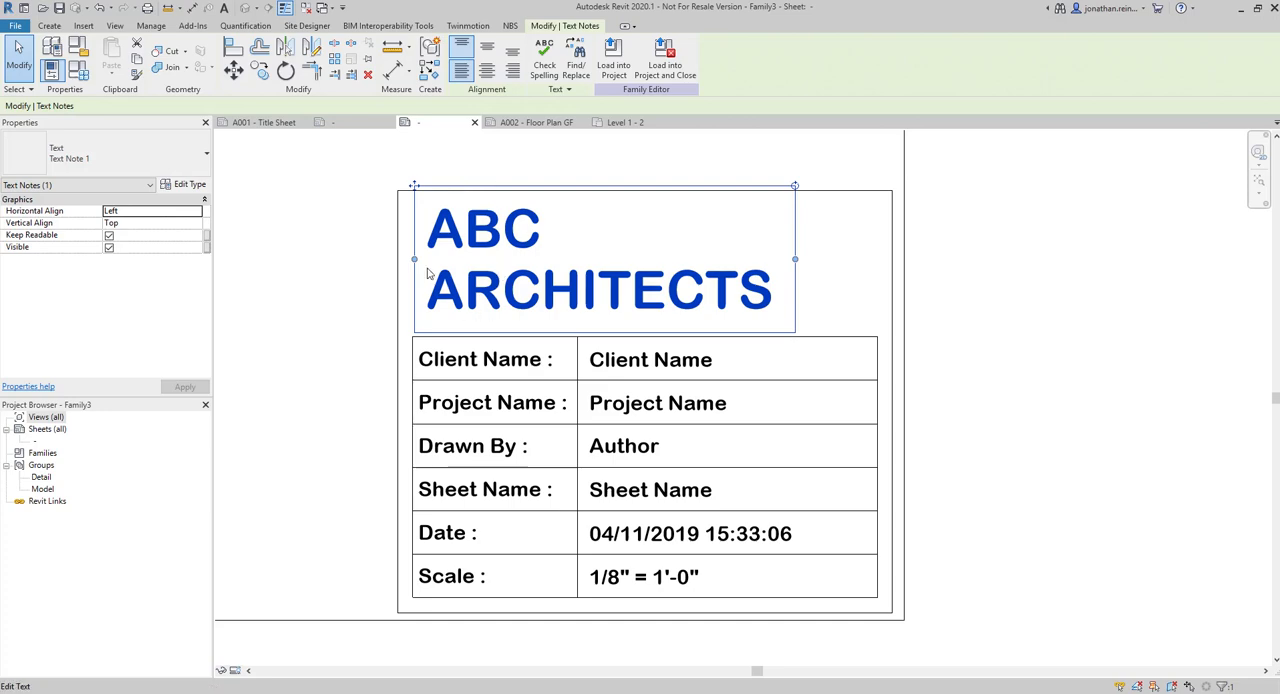
{"action": "left_click", "coordinate": [1036, 332]}
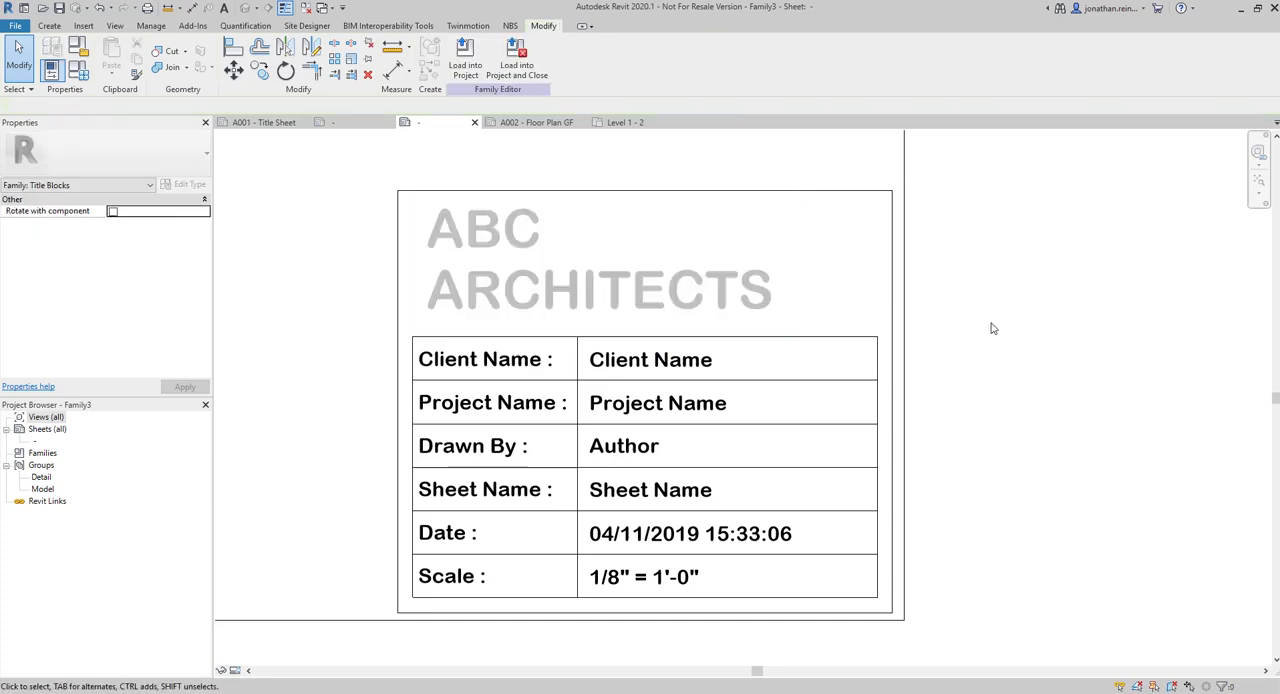
Change the ABC ARCHITECTS heading's text type color to blue, RGB 062-094-179
{"action": "left_click", "coordinate": [446, 282]}
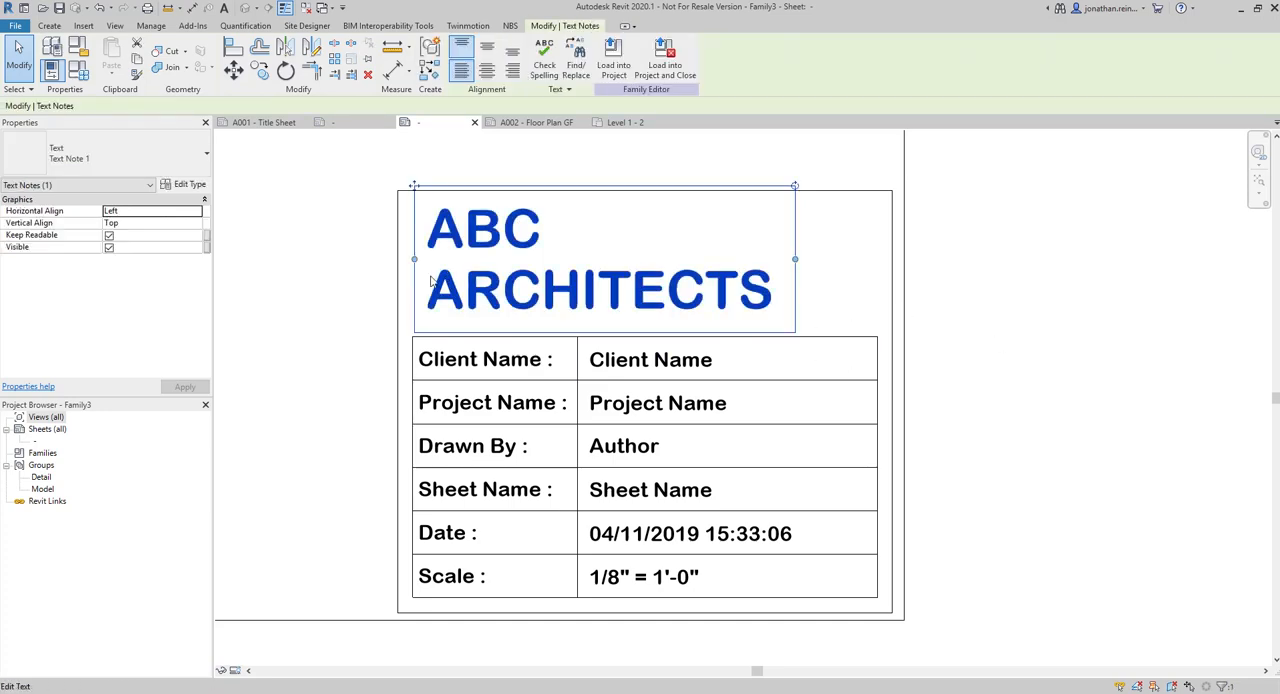
{"action": "left_click", "coordinate": [189, 185]}
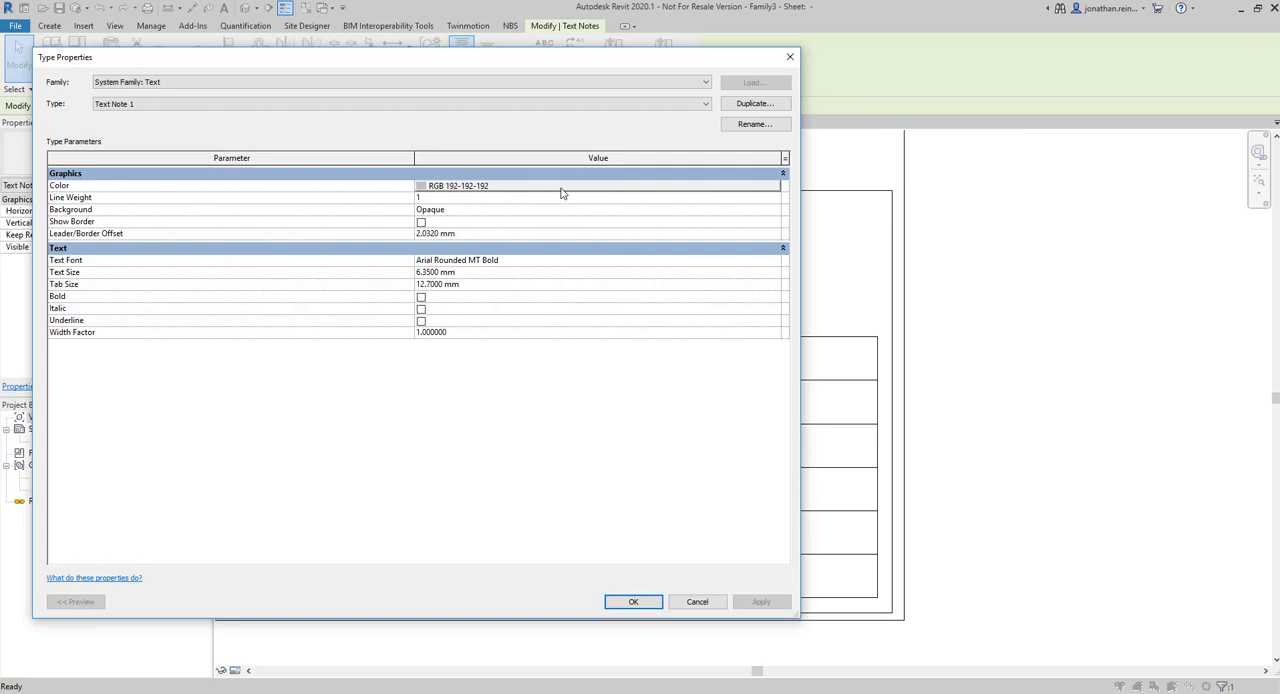
{"action": "left_click", "coordinate": [560, 187]}
{"action": "left_click", "coordinate": [363, 287]}
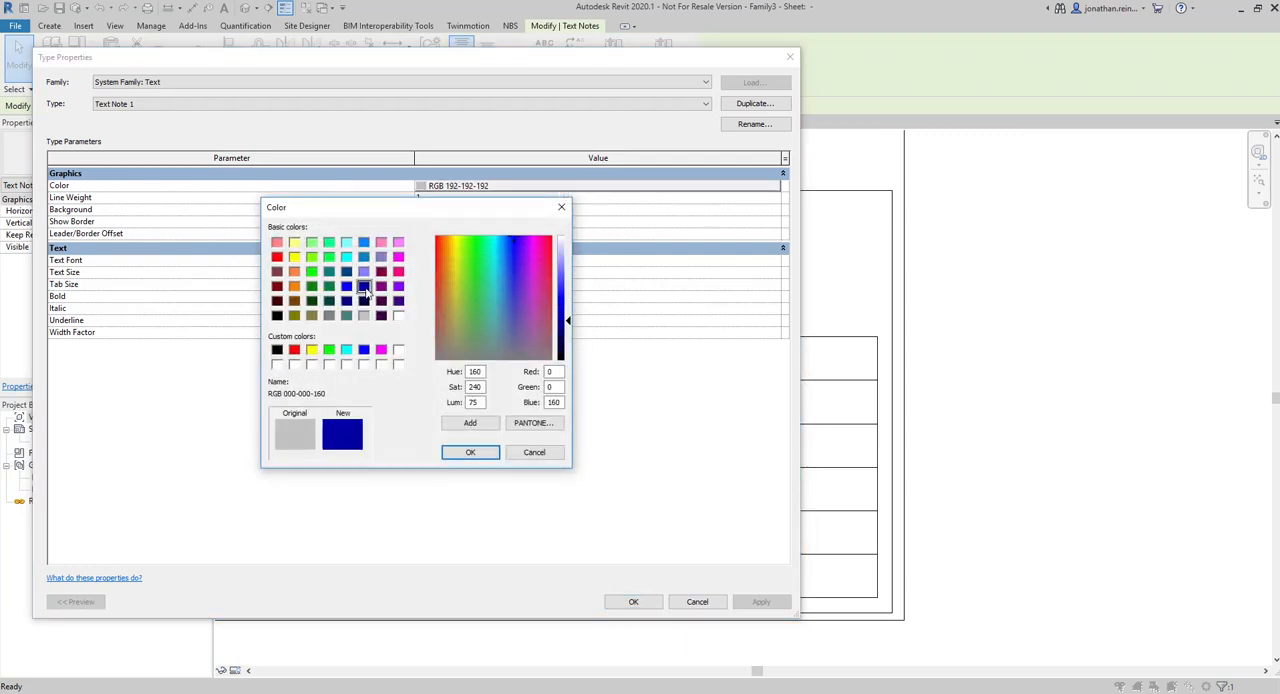
{"action": "left_click_drag", "start_coordinate": [560, 320], "coordinate": [569, 305]}
{"action": "left_click", "coordinate": [508, 299]}
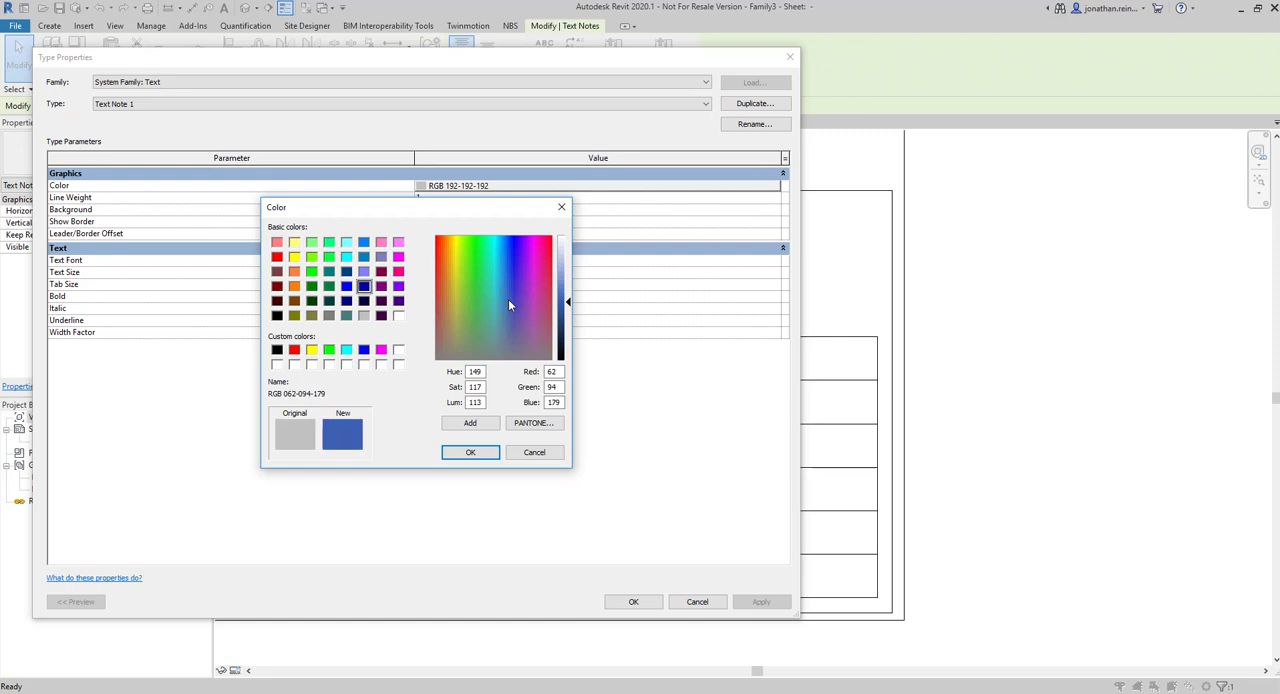
{"action": "left_click", "coordinate": [470, 452]}
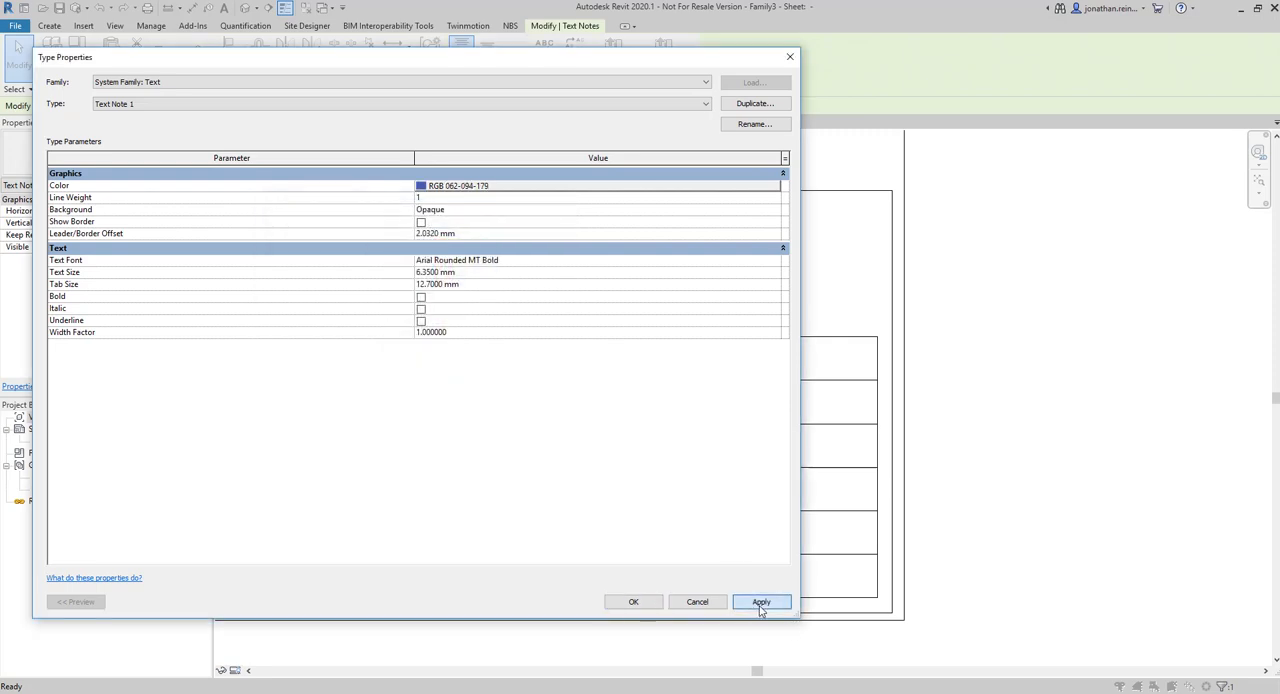
{"action": "left_click", "coordinate": [636, 602]}
{"action": "left_click", "coordinate": [1087, 350]}
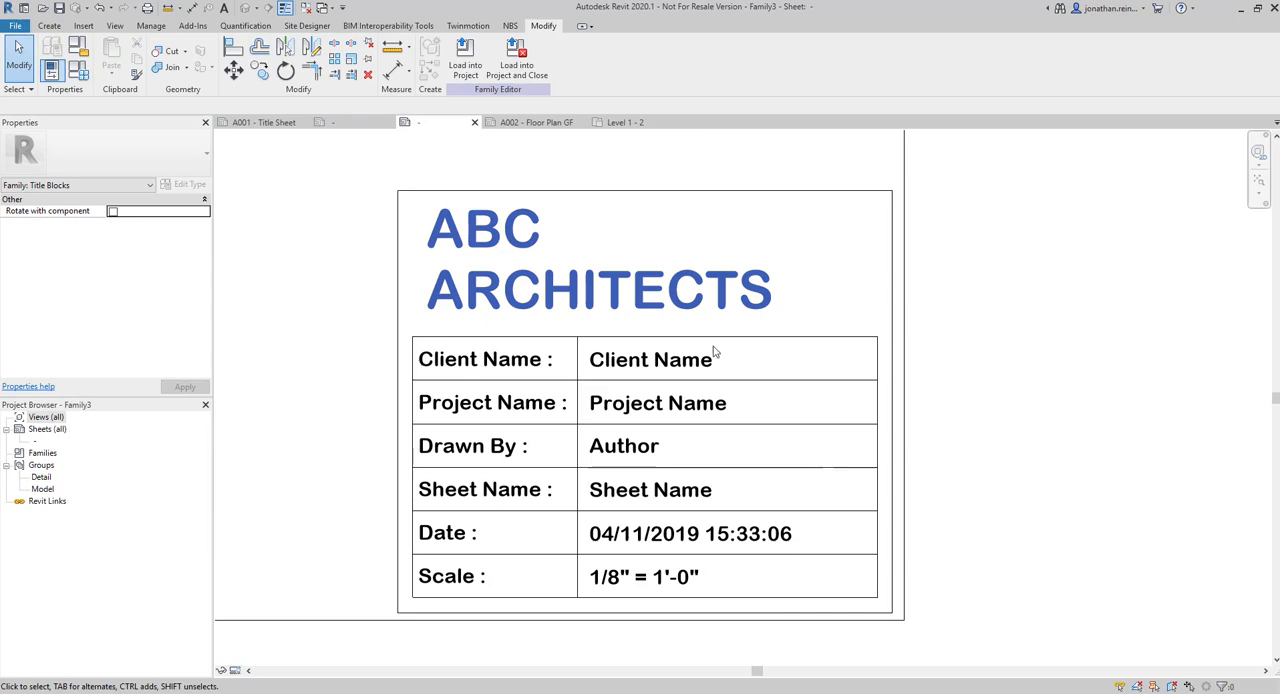
Check the parameter assigned to the Client Name label without editing it, and select the adjacent Client Name caption
{"action": "left_click", "coordinate": [673, 361]}
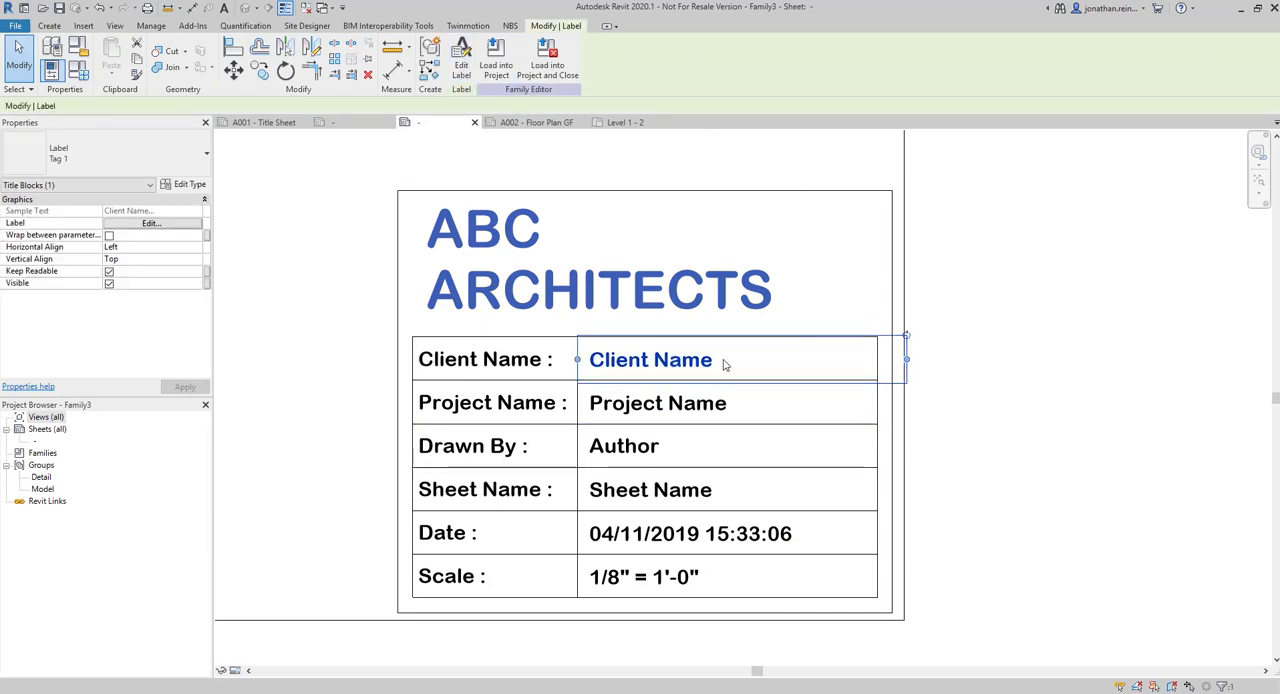
{"action": "left_click", "coordinate": [462, 55]}
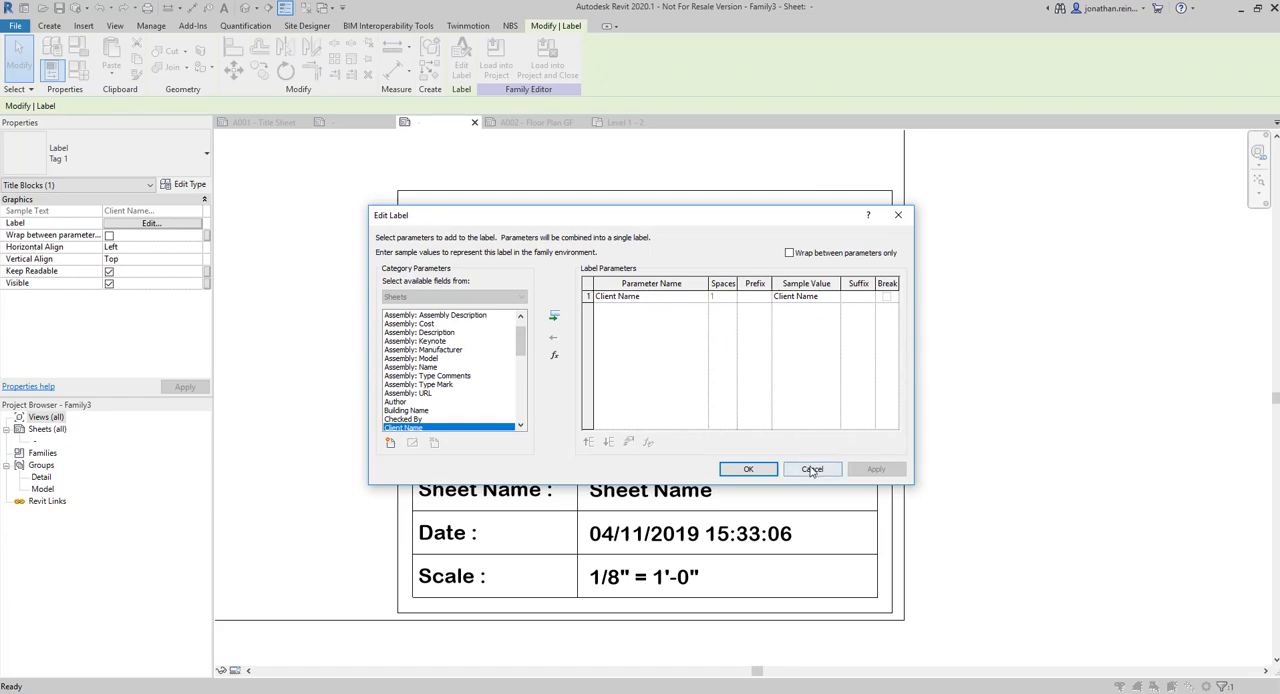
{"action": "left_click", "coordinate": [812, 469]}
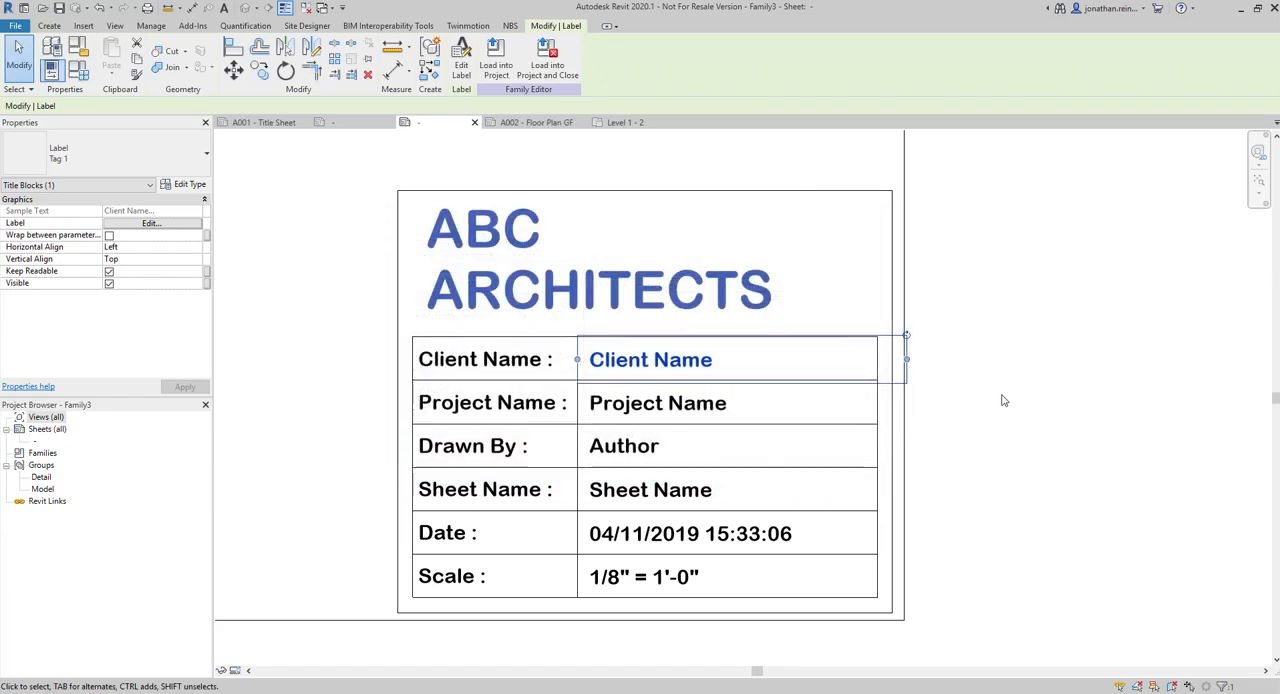
{"action": "left_click", "coordinate": [499, 369]}
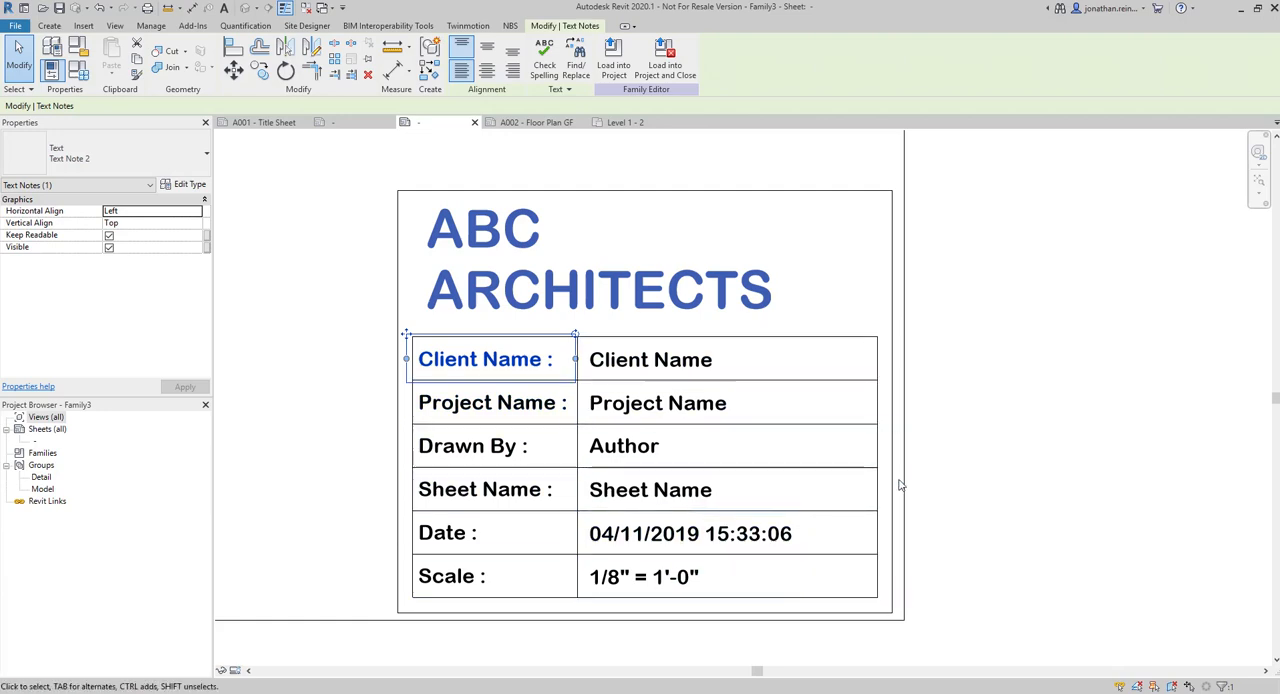
Examine the title block frame's outer vertical line and its offsets from the inner table and the sheet border
{"action": "scroll", "coordinate": [912, 510], "scroll_direction": "down", "scroll_amount": 5}
{"action": "left_click", "coordinate": [474, 446]}
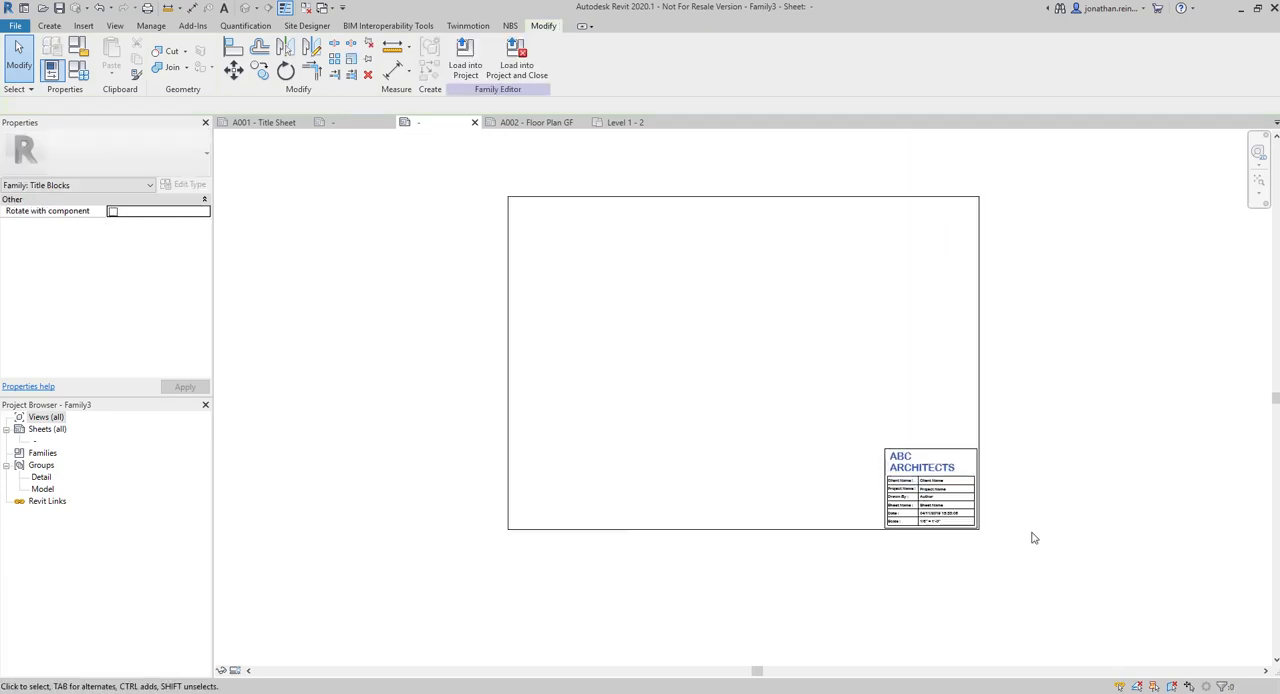
{"action": "scroll", "coordinate": [969, 540], "scroll_direction": "up", "scroll_amount": 5}
{"action": "scroll", "coordinate": [1051, 583], "scroll_direction": "down", "scroll_amount": 1}
{"action": "scroll", "coordinate": [1054, 589], "scroll_direction": "up", "scroll_amount": 1}
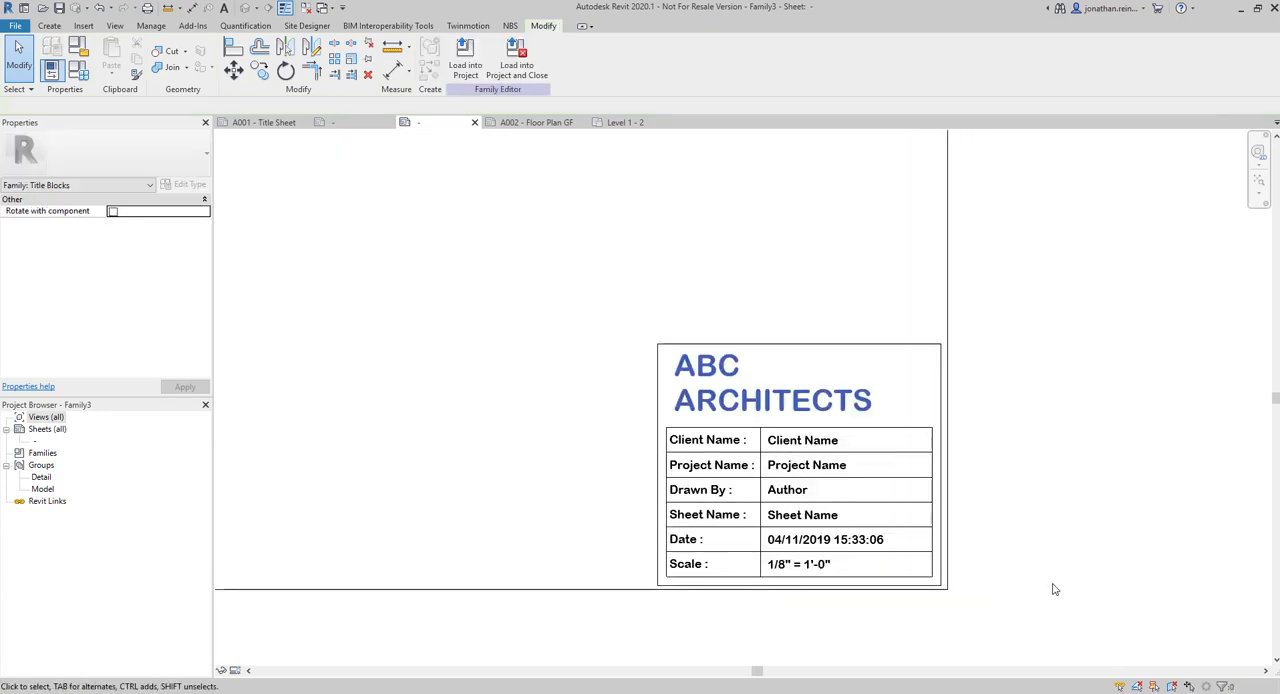
{"action": "scroll", "coordinate": [846, 523], "scroll_direction": "up", "scroll_amount": 3}
{"action": "left_click", "coordinate": [855, 523]}
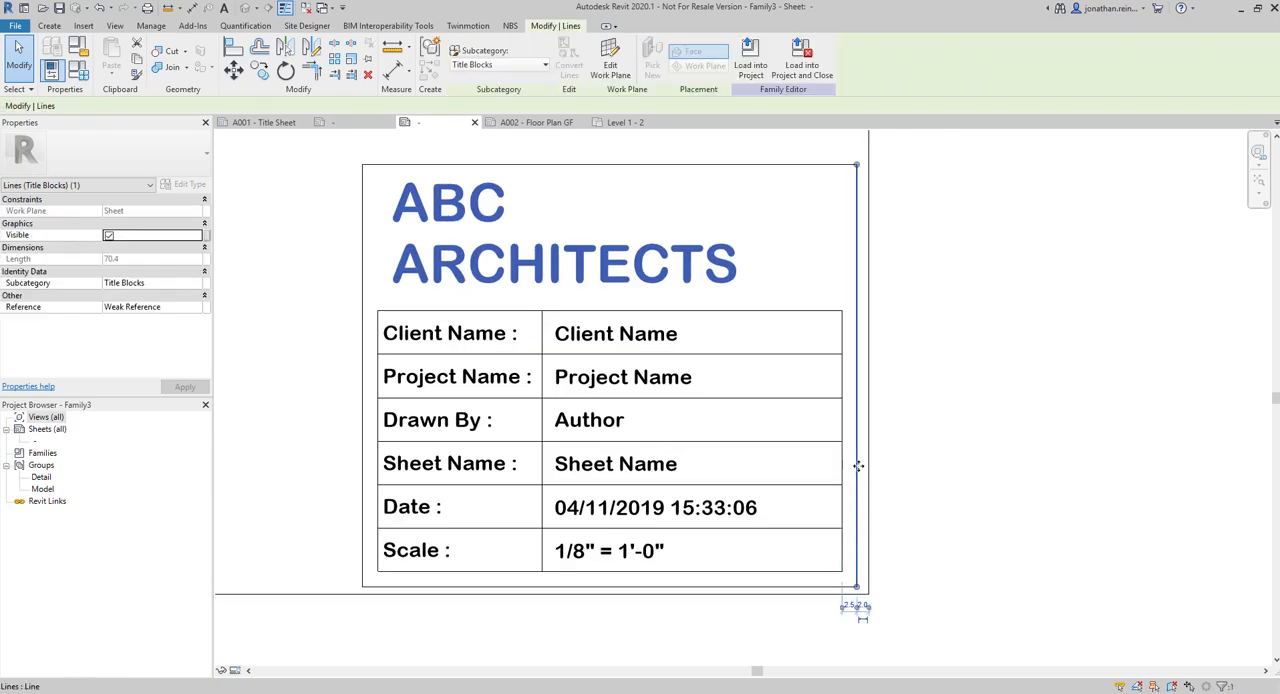
{"action": "scroll", "coordinate": [850, 605], "scroll_direction": "up", "scroll_amount": 4}
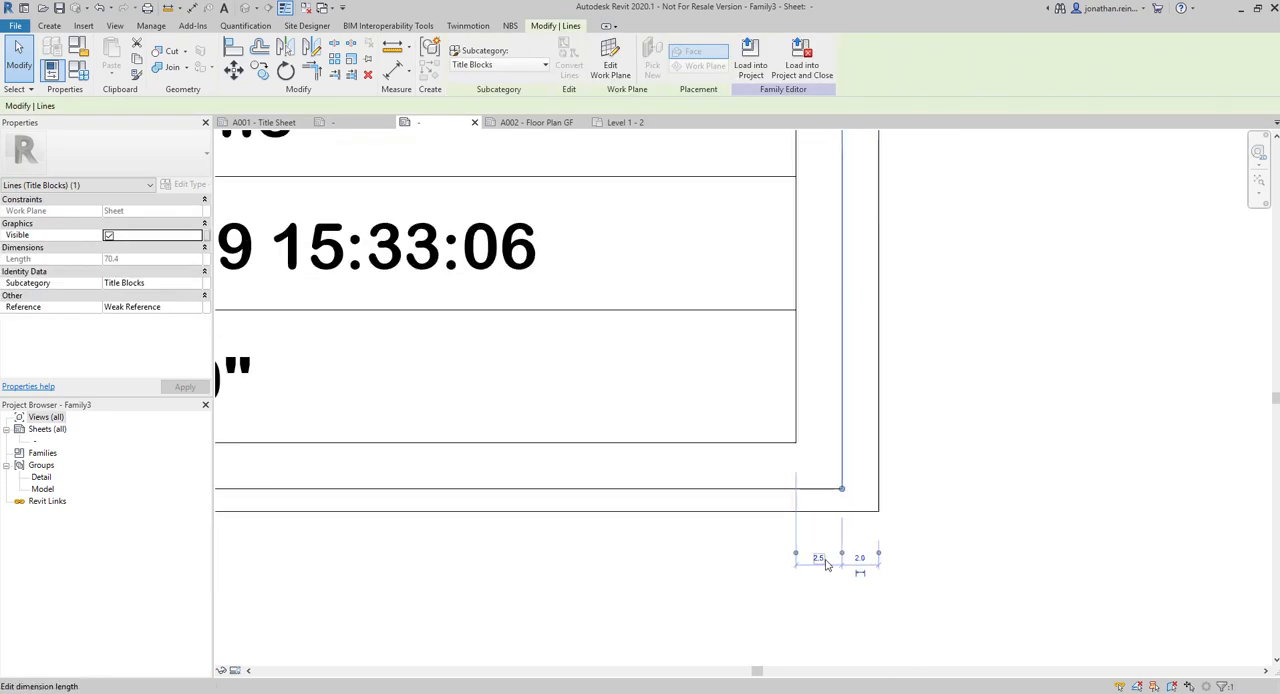
{"action": "scroll", "coordinate": [852, 524], "scroll_direction": "down", "scroll_amount": 3}
{"action": "middle_click_drag", "start_coordinate": [244, 558], "coordinate": [423, 611]}
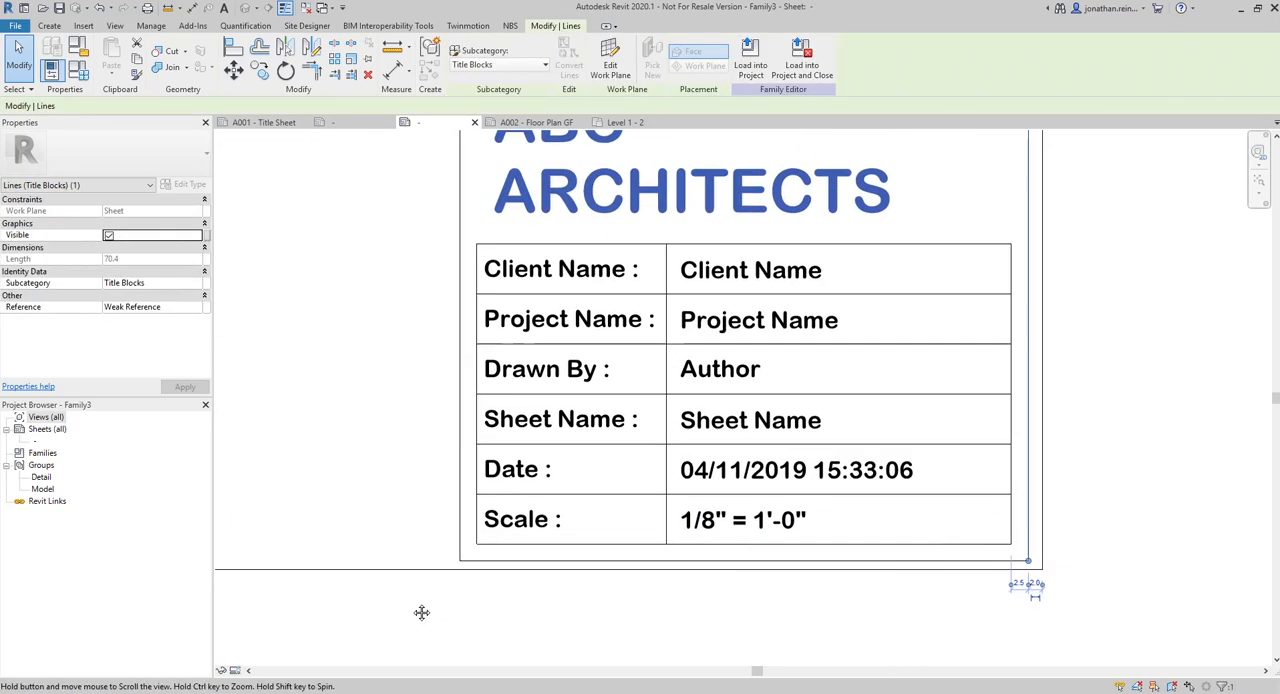
{"action": "left_click", "coordinate": [440, 606]}
Select the title block's four outer frame lines together and choose a line subcategory for them
{"action": "scroll", "coordinate": [452, 602], "scroll_direction": "down", "scroll_amount": 1}
{"action": "scroll", "coordinate": [470, 598], "scroll_direction": "down", "scroll_amount": 2}
{"action": "key", "text": "Tab"}
{"action": "left_click", "coordinate": [519, 345]}
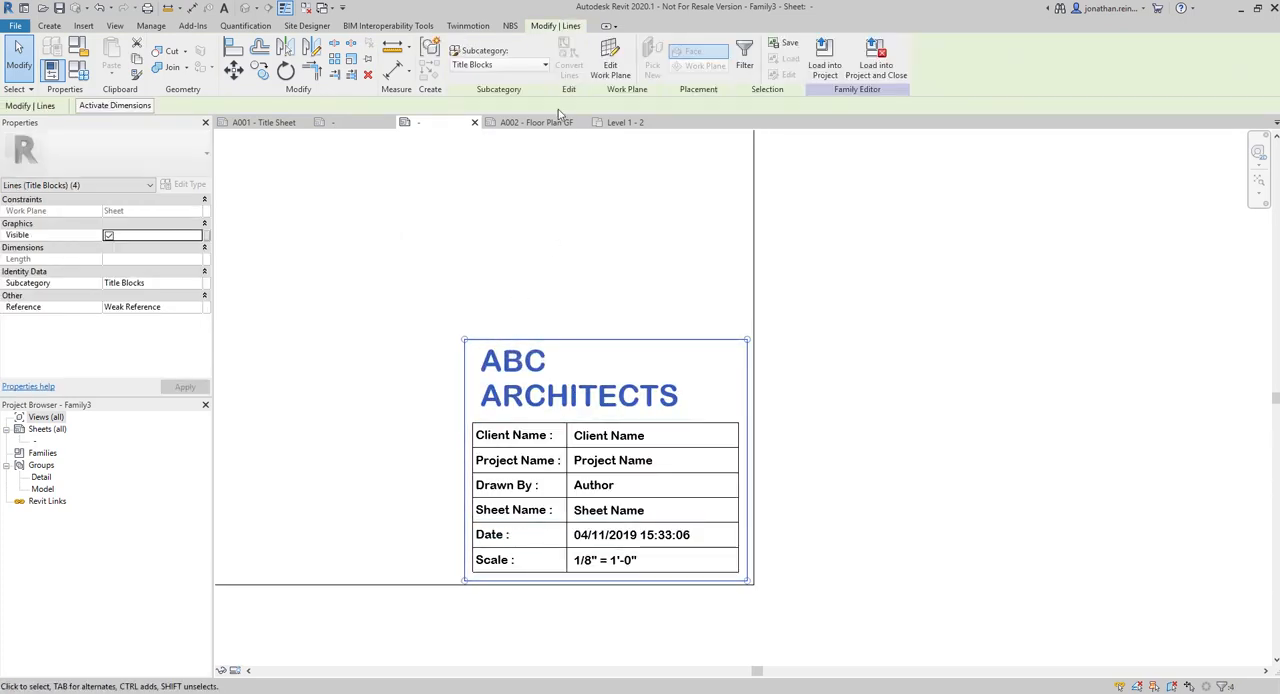
{"action": "left_click", "coordinate": [527, 66]}
{"action": "left_click", "coordinate": [500, 108]}
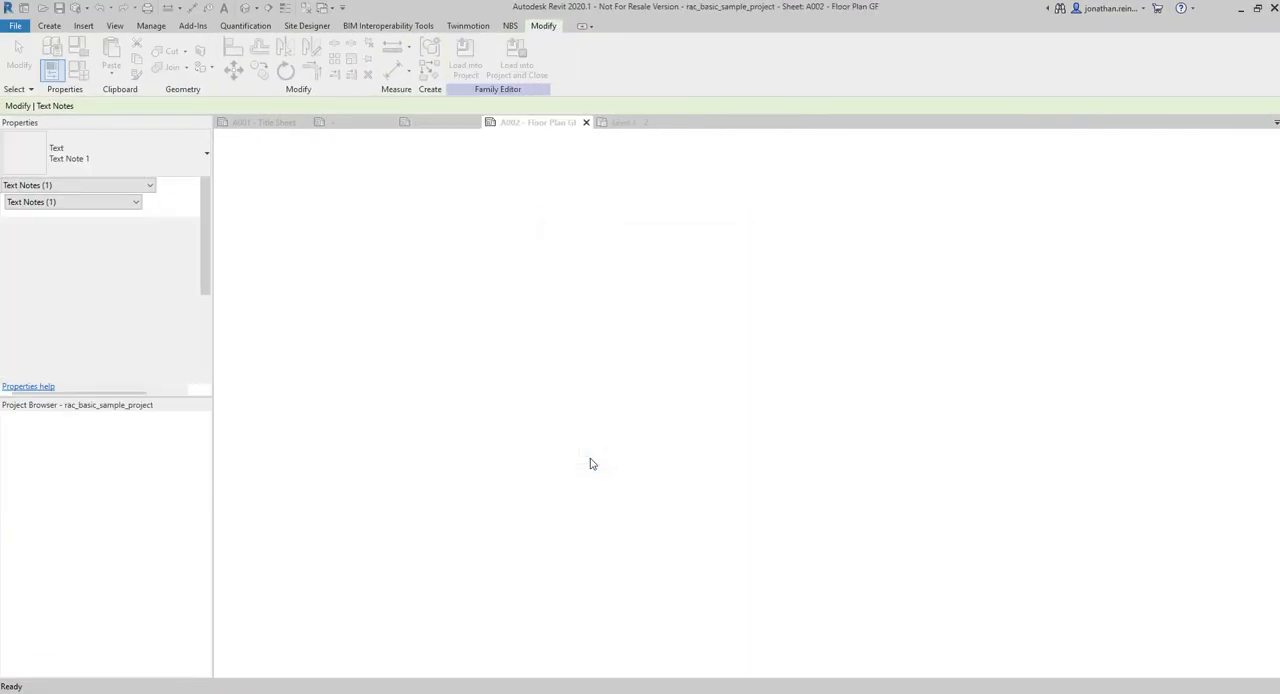
Load the ABC ARCHITECTS title block family into the project and review it on sheet A002
{"action": "left_click", "coordinate": [600, 352]}
{"action": "scroll", "coordinate": [777, 220], "scroll_direction": "down", "scroll_amount": 5}
{"action": "scroll", "coordinate": [978, 481], "scroll_direction": "down", "scroll_amount": 1}
{"action": "scroll", "coordinate": [978, 481], "scroll_direction": "down", "scroll_amount": 3}
{"action": "scroll", "coordinate": [652, 366], "scroll_direction": "down", "scroll_amount": 1}
{"action": "scroll", "coordinate": [842, 417], "scroll_direction": "up", "scroll_amount": 2}
{"action": "middle_click_drag", "start_coordinate": [781, 285], "coordinate": [779, 392]}
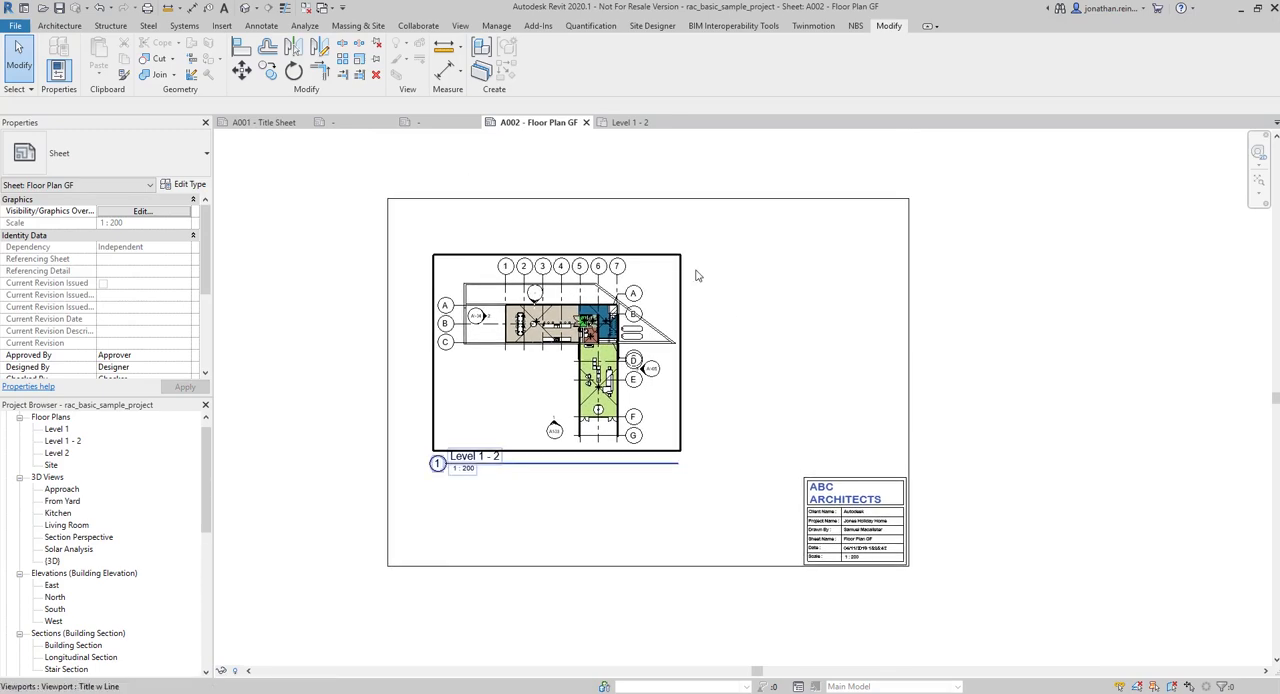